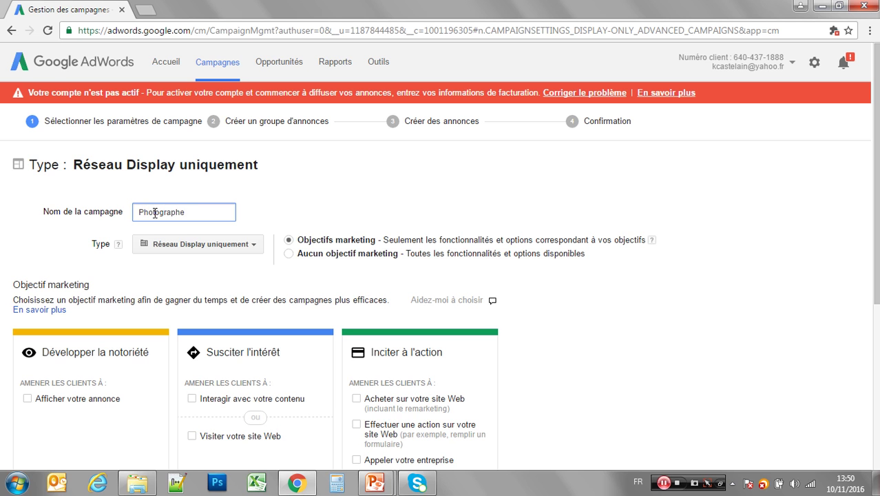
Complete the campaign name as "Photographe Lyon" and choose Aucun objectif marketing for the Display campaign
text(Lyon)
scroll(154, 213, down, 1)
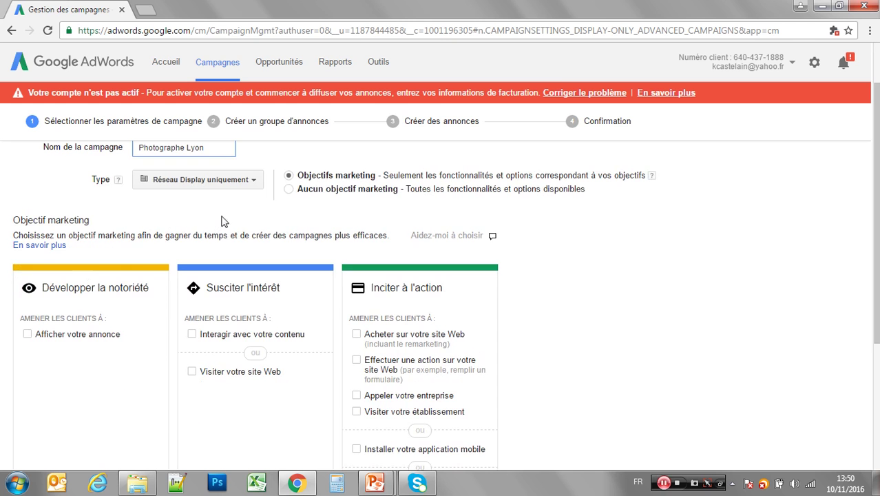
click(287, 192)
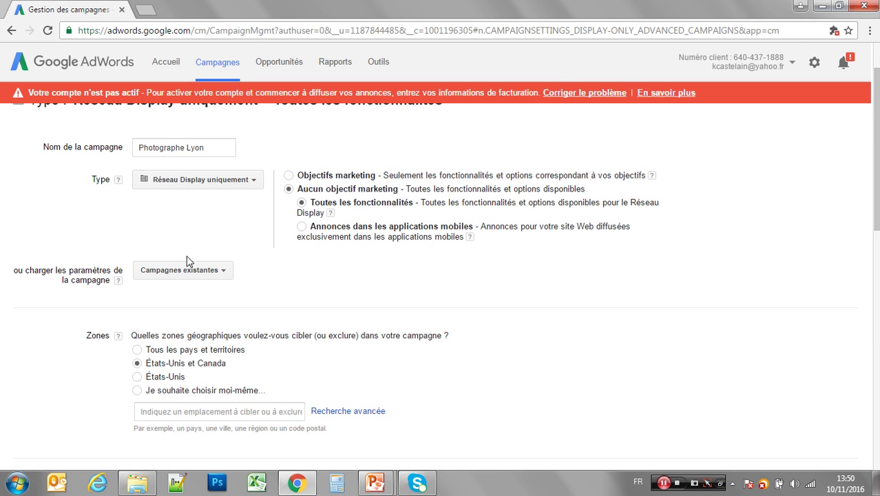
Choose the targeted zones manually and add Lyon, Auvergne-Rhône-Alpes, France as a targeted location
scroll(76, 316, down, 1)
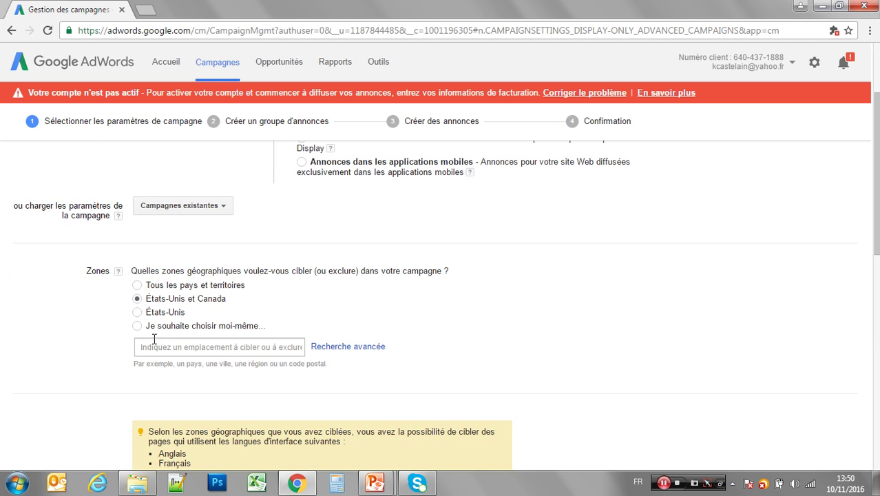
click(137, 325)
click(174, 349)
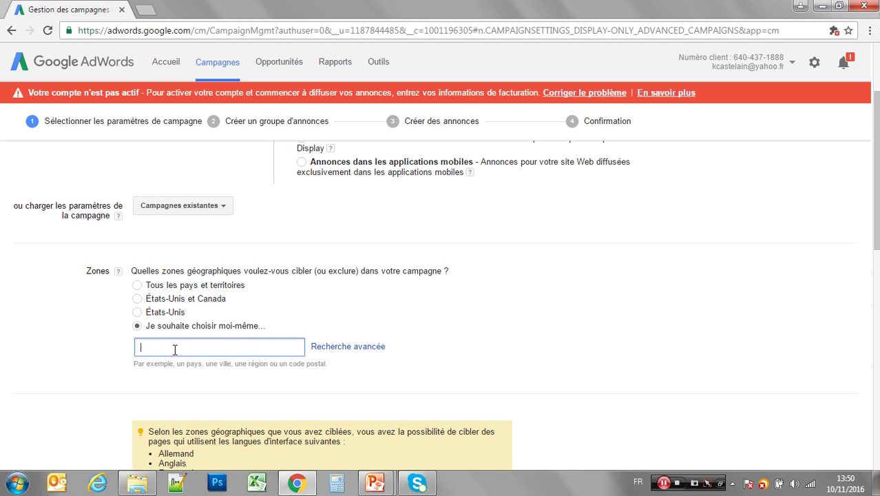
text(Ly)
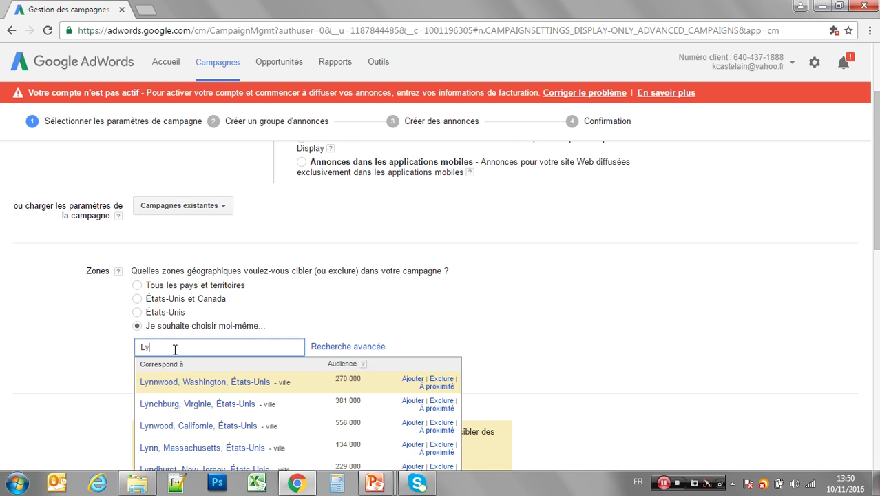
text(on)
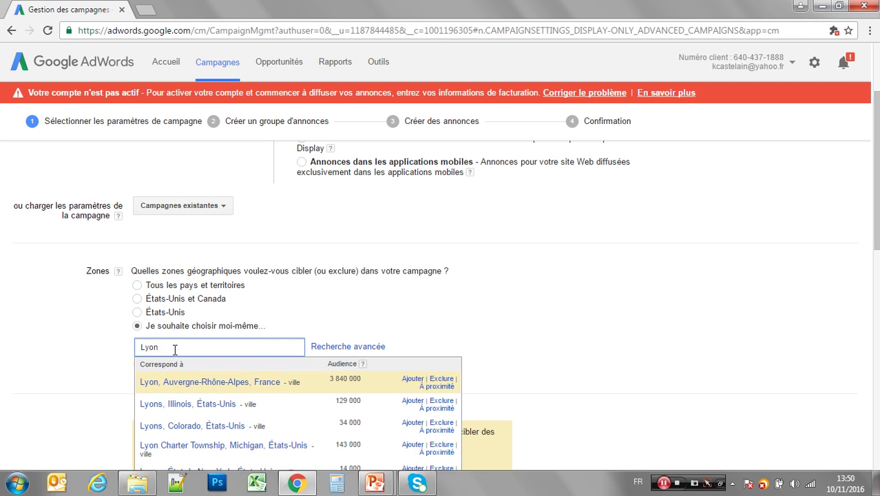
click(412, 378)
scroll(514, 316, down, 3)
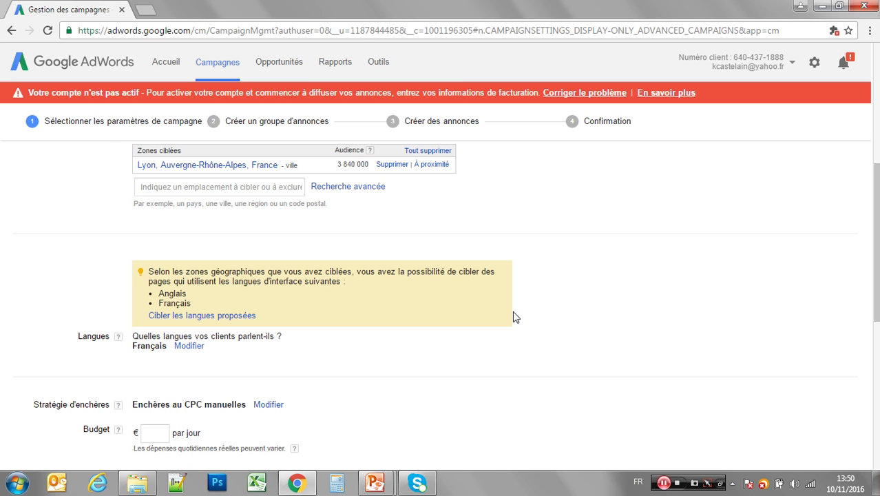
Apply the suggested campaign languages, Anglais and Français
scroll(514, 316, up, 2)
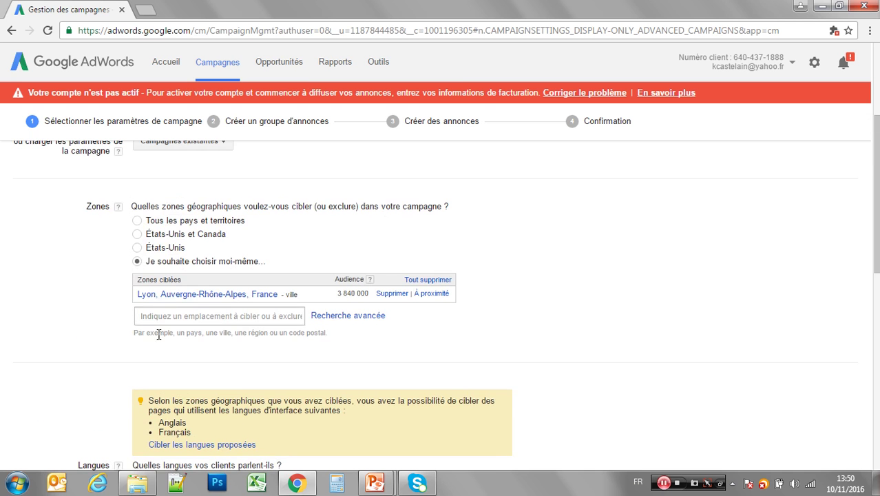
scroll(293, 316, up, 1)
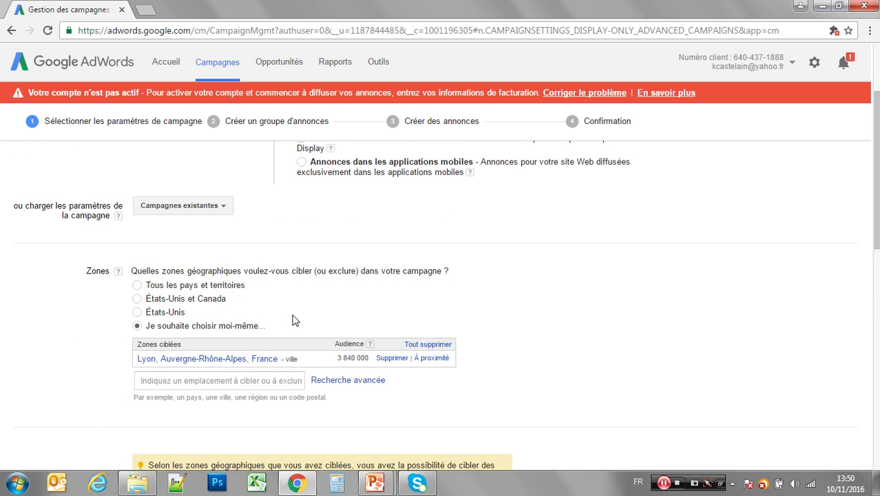
scroll(294, 319, up, 2)
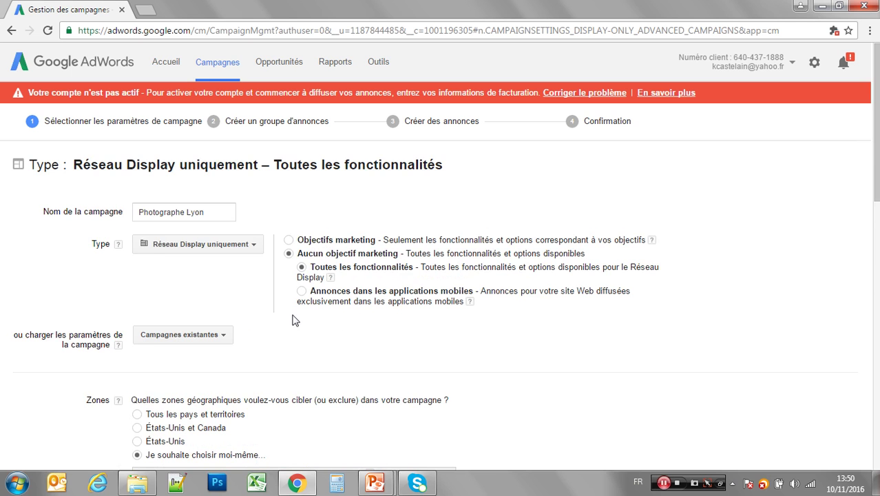
scroll(294, 319, down, 4)
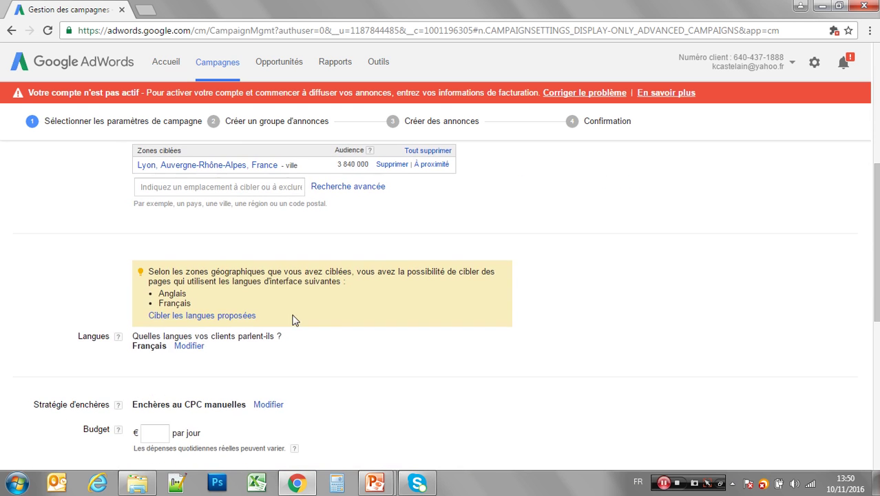
click(226, 317)
Set the campaign's daily budget to €30
scroll(346, 319, down, 1)
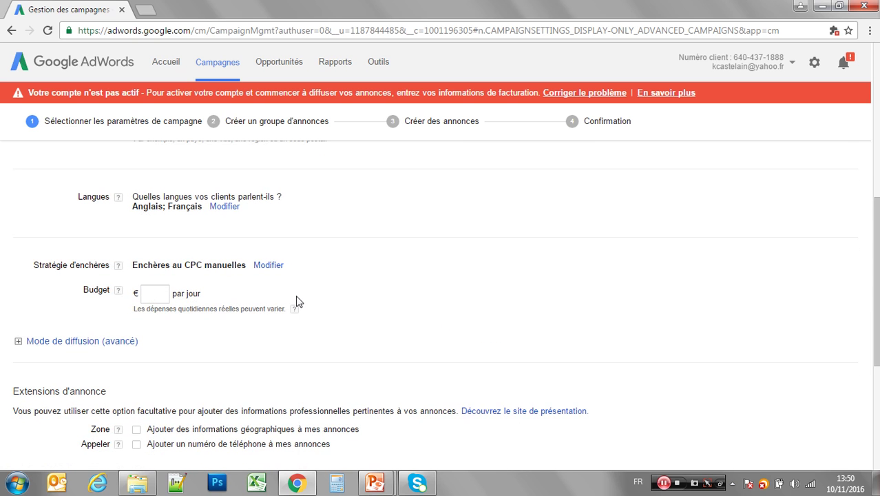
click(155, 294)
text(30)
click(455, 324)
Examine the campaign's delivery mode, ad scheduling and ad rotation options
scroll(441, 322, down, 2)
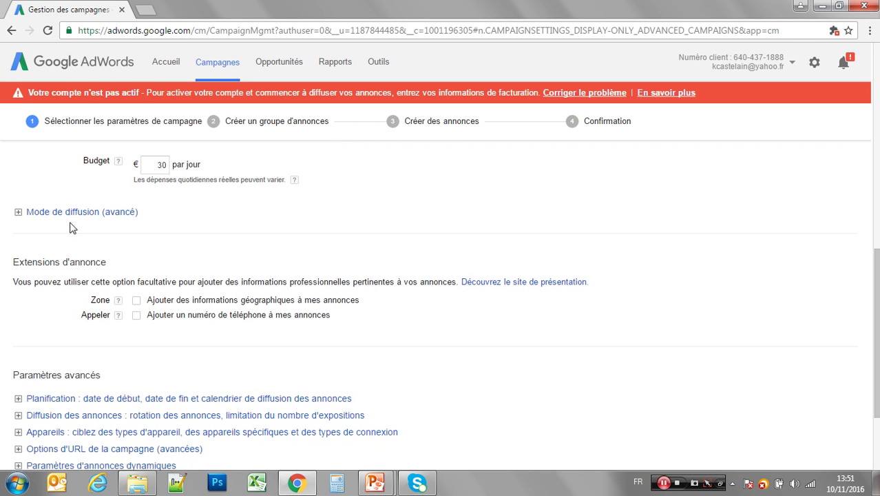
click(92, 213)
scroll(193, 271, down, 2)
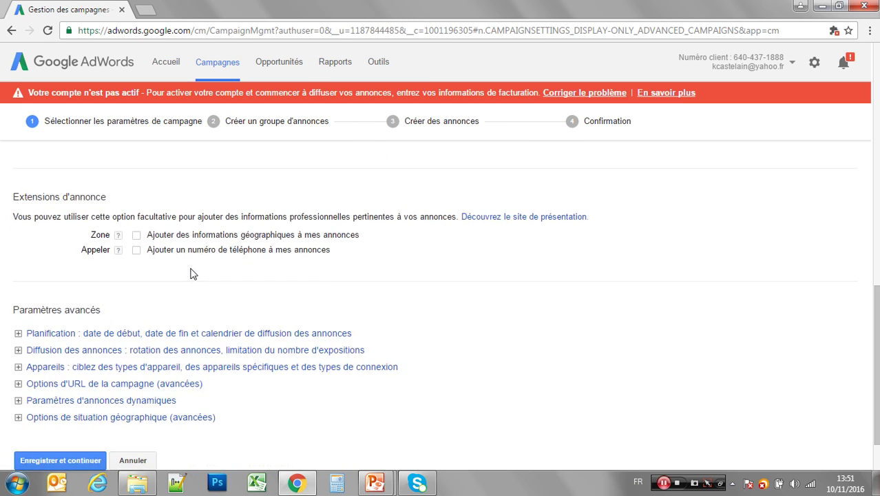
scroll(193, 273, down, 1)
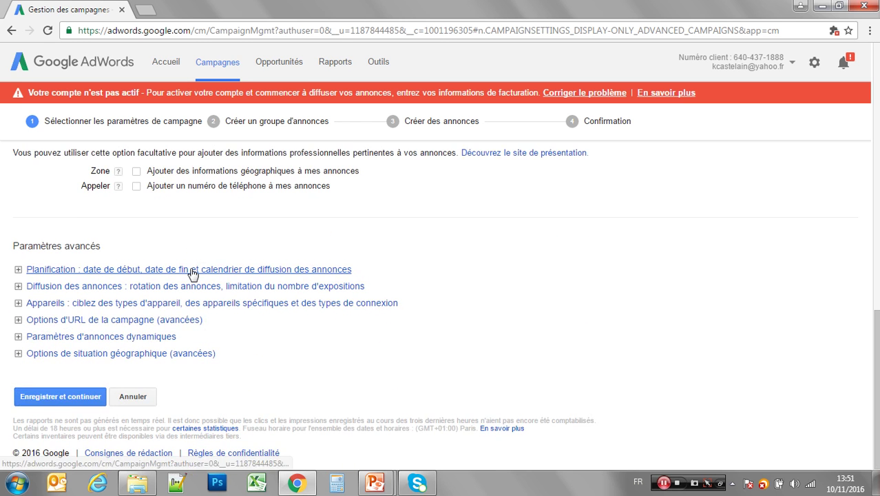
click(192, 274)
scroll(188, 268, down, 4)
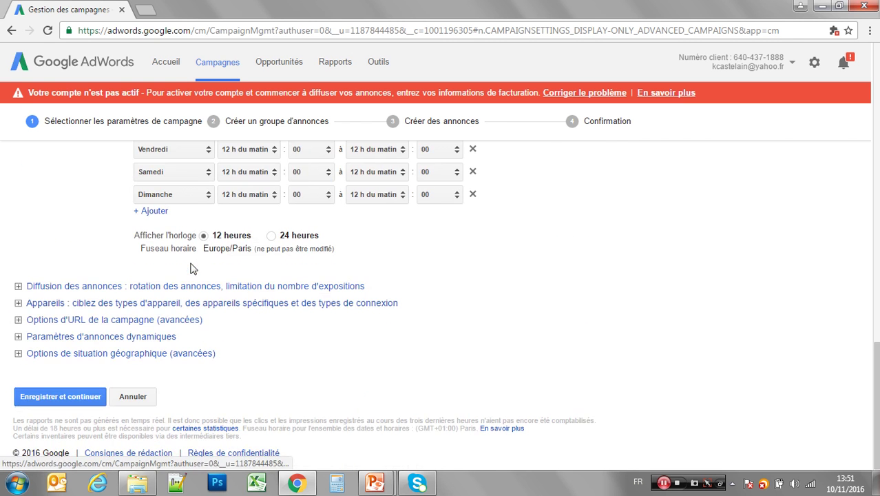
click(168, 285)
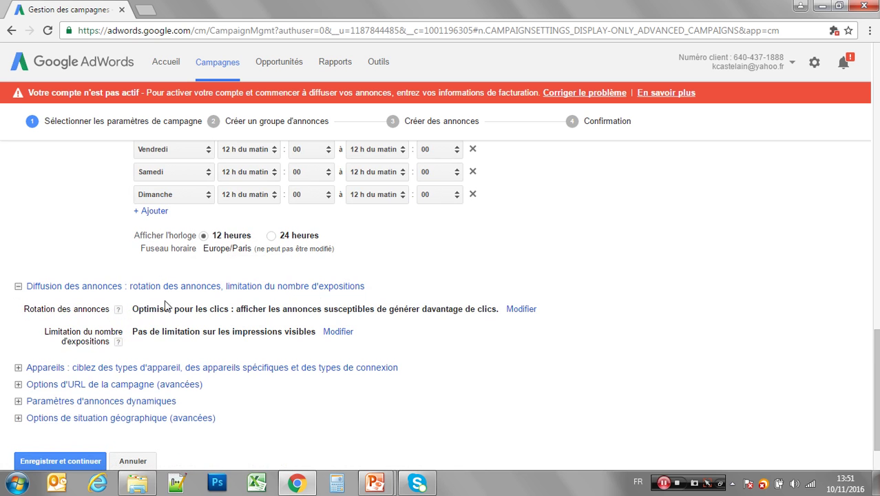
click(515, 310)
scroll(433, 303, down, 3)
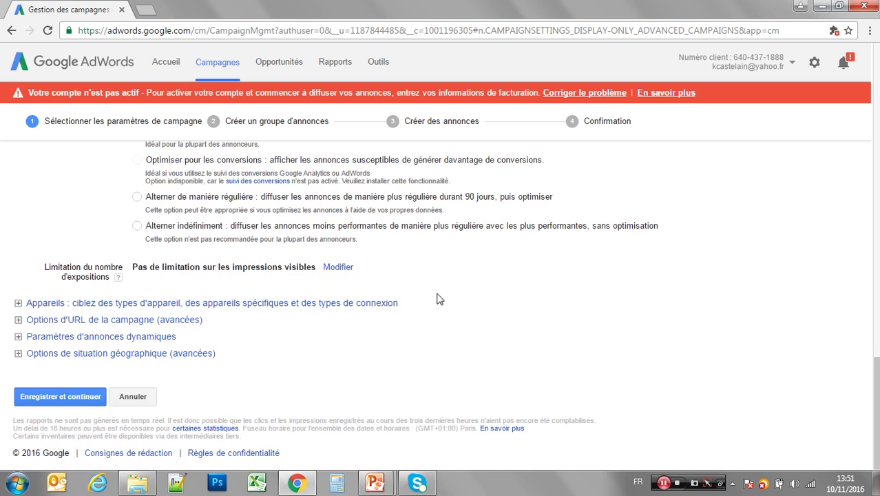
Exclude Mobile from the campaign's targeted devices and show the advanced mobile and tablet options
click(280, 309)
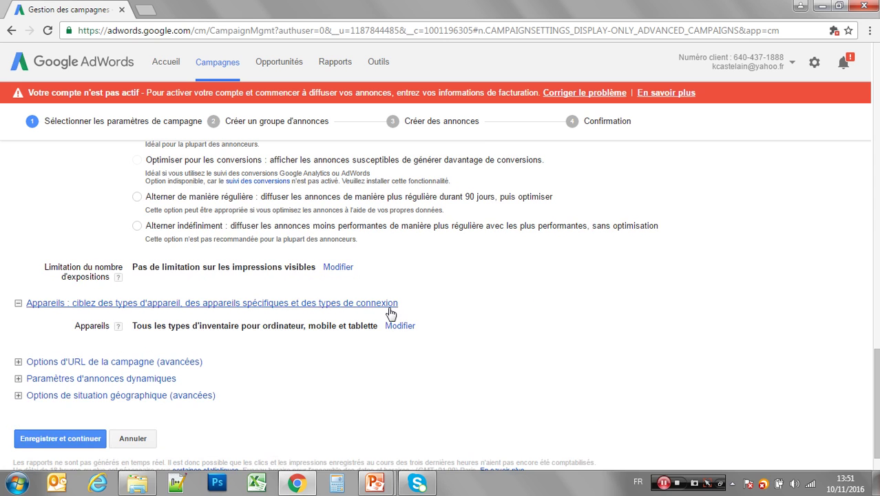
click(401, 329)
scroll(396, 303, down, 2)
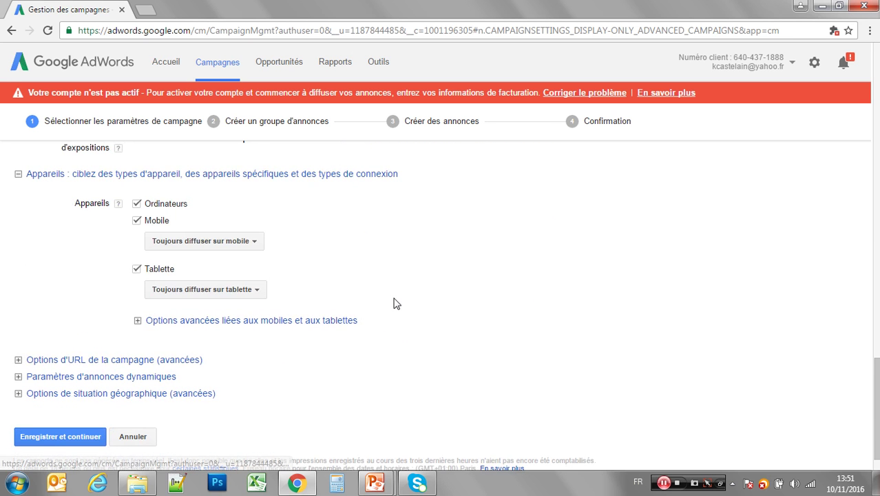
click(136, 221)
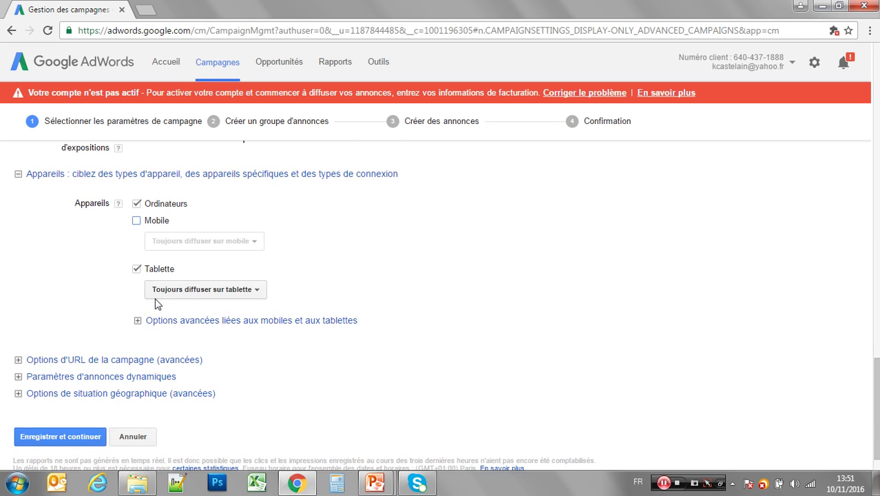
click(355, 322)
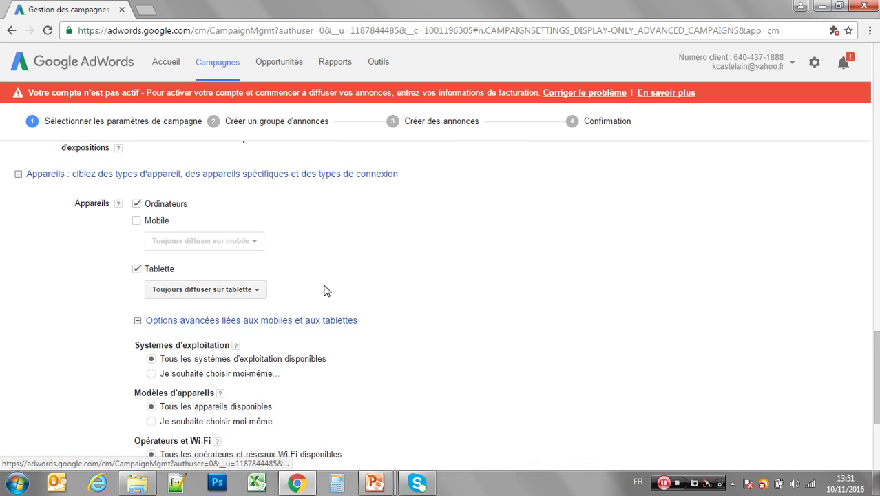
Set the advanced location targeting to "Personnes situées dans une zone ciblée" and save the campaign settings to continue
scroll(326, 289, down, 3)
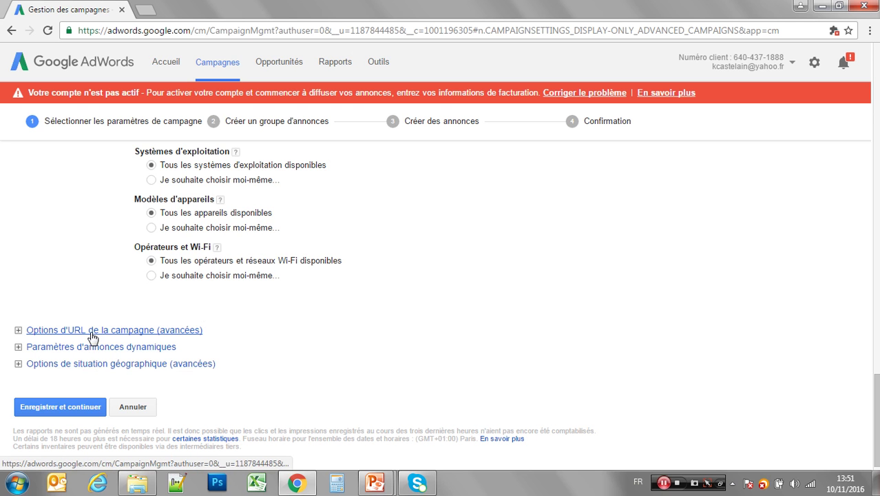
click(79, 364)
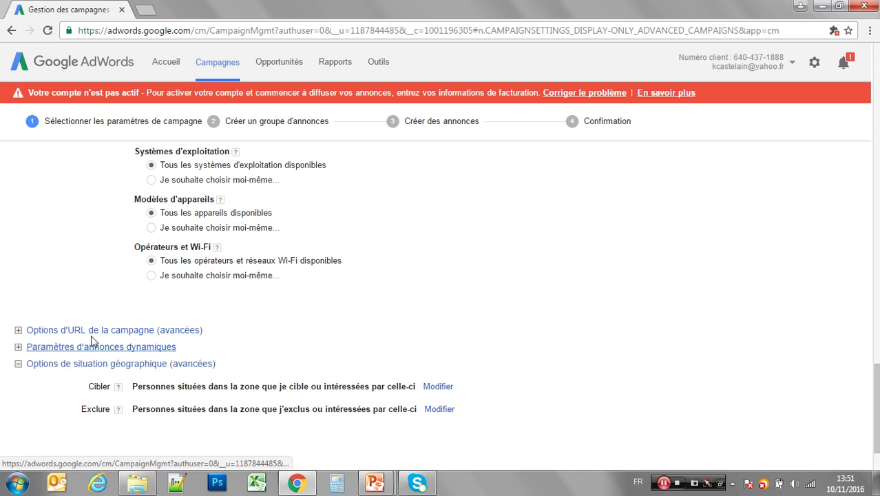
scroll(275, 323, down, 1)
click(436, 311)
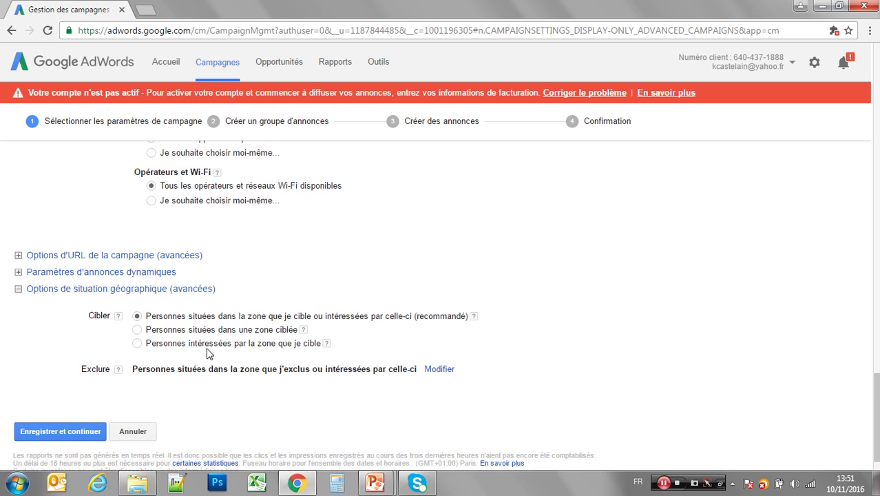
click(137, 330)
click(78, 431)
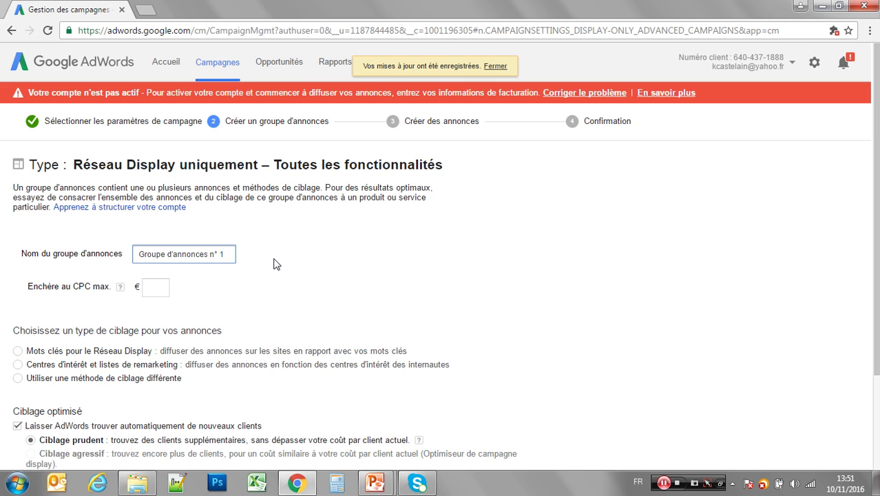
Replace the default ad group name with "Mots clés"
key(BackSpace)
key(BackSpace)
key(BackSpace)
key(BackSpace)
key(BackSpace)
key(BackSpace)
key(BackSpace)
key(BackSpace)
key(BackSpace)
key(BackSpace)
key(BackSpace)
key(BackSpace)
key(BackSpace)
key(BackSpace)
key(BackSpace)
key(BackSpace)
key(BackSpace)
key(BackSpace)
key(BackSpace)
key(BackSpace)
key(BackSpace)
key(BackSpace)
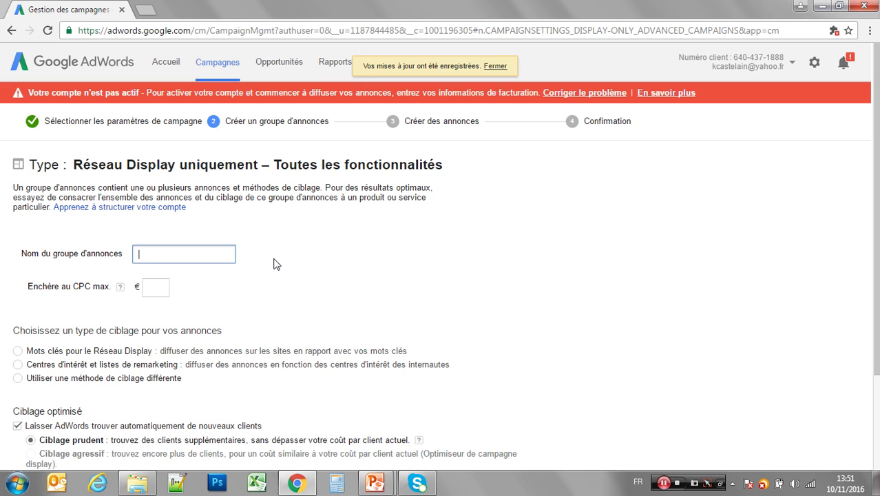
text(Mots clés)
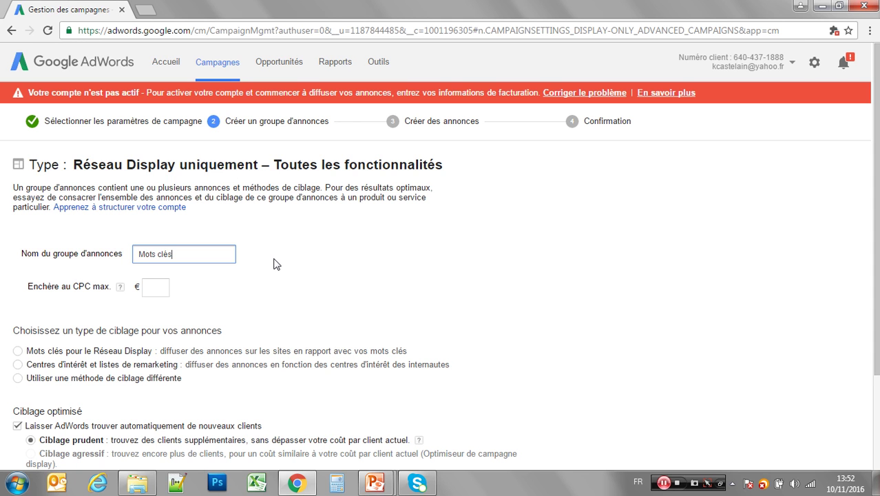
Set the ad group's maximum CPC bid to €0,26
click(150, 288)
text(0)
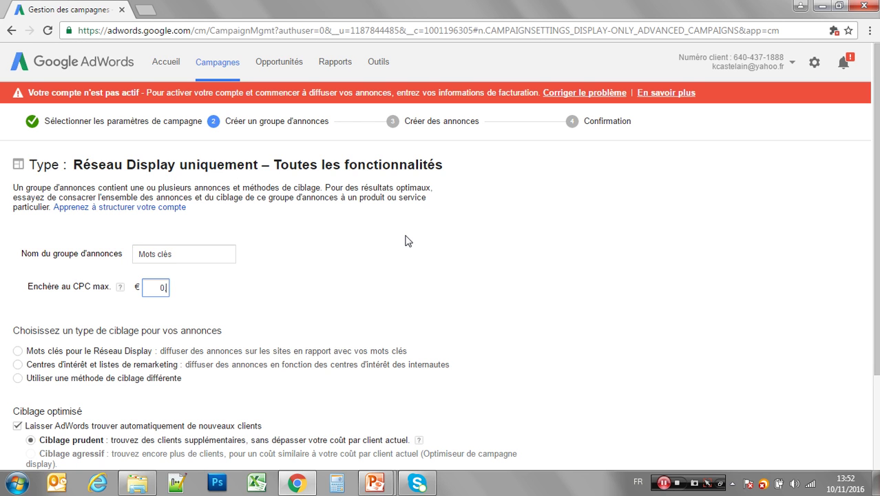
text(,26)
click(406, 241)
Choose "Mots clés pour le Réseau Display" as the ad group's targeting type
scroll(266, 273, down, 1)
scroll(266, 273, down, 1)
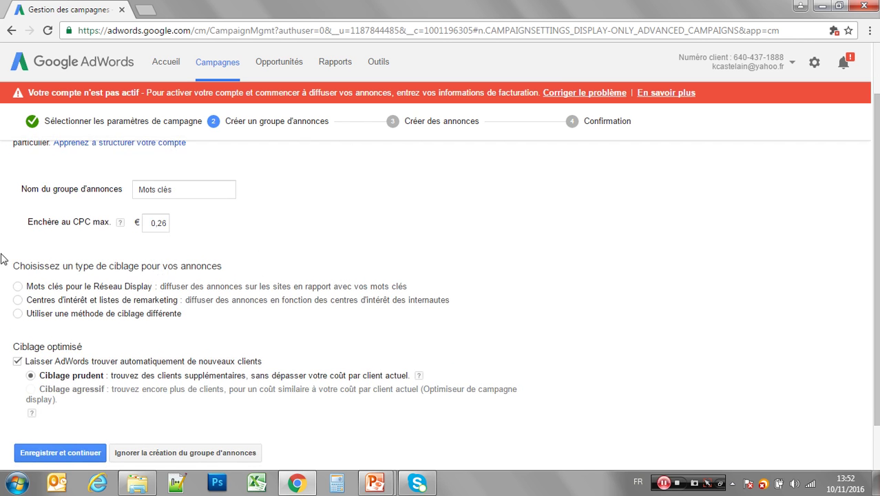
click(18, 285)
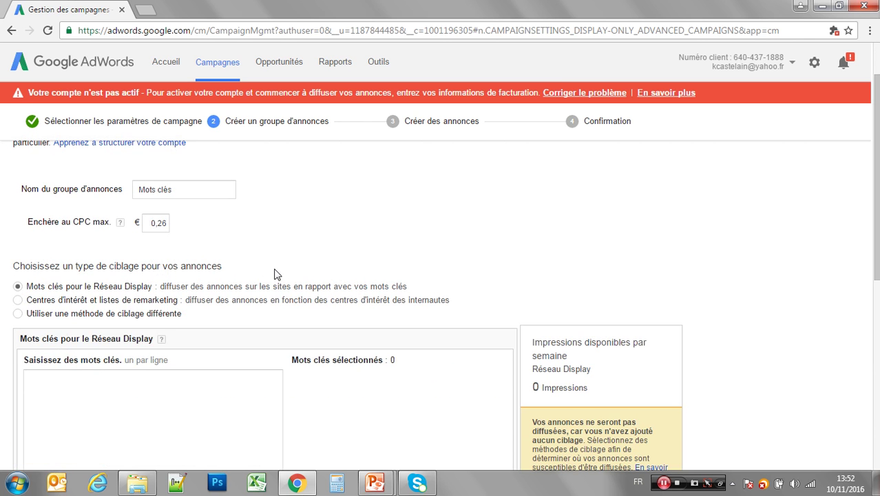
Enter the Display keywords "photographe lyon", "photographe mariage", "photographe bebe" and "photographe", one per line
scroll(275, 272, down, 2)
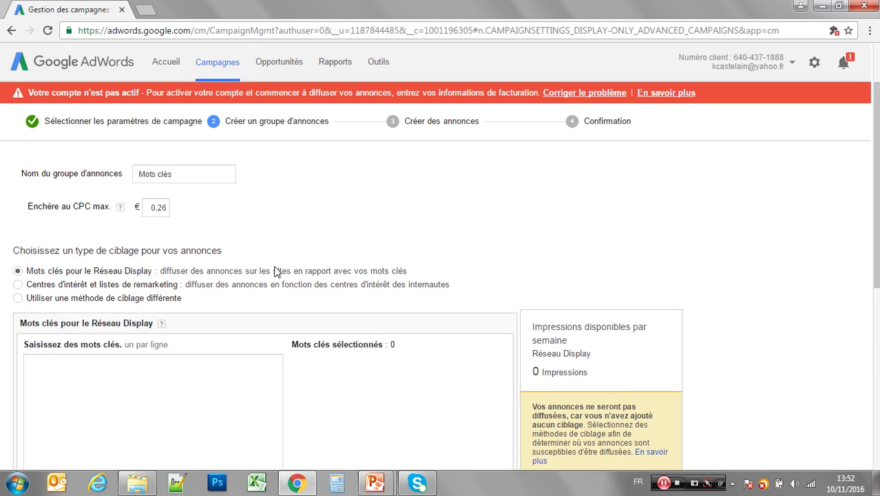
click(210, 290)
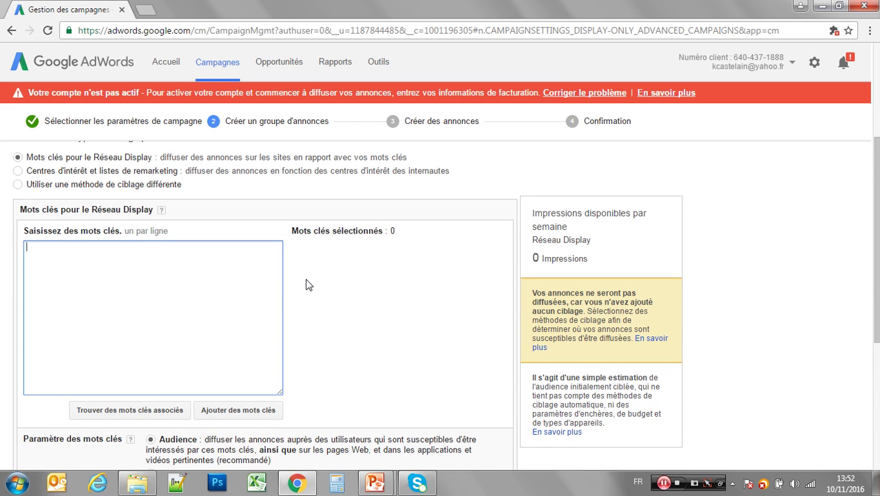
text(photographe lyon)
key(Return)
text(photographe )
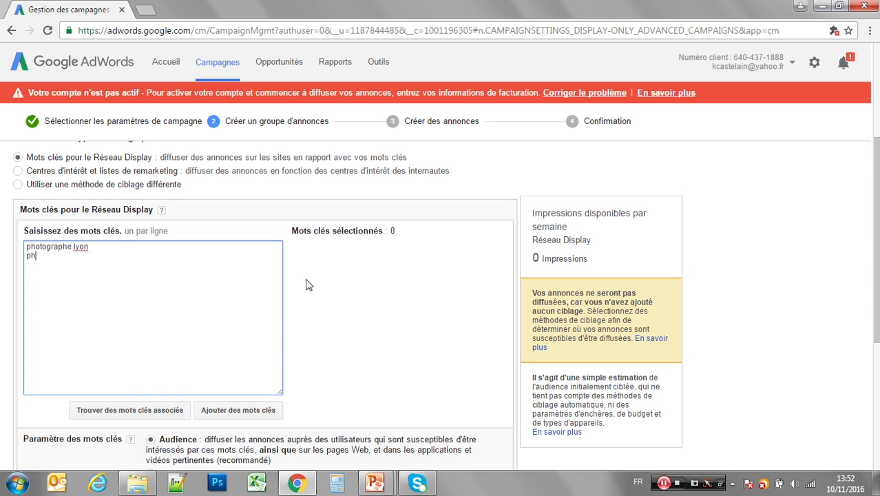
text(mariage)
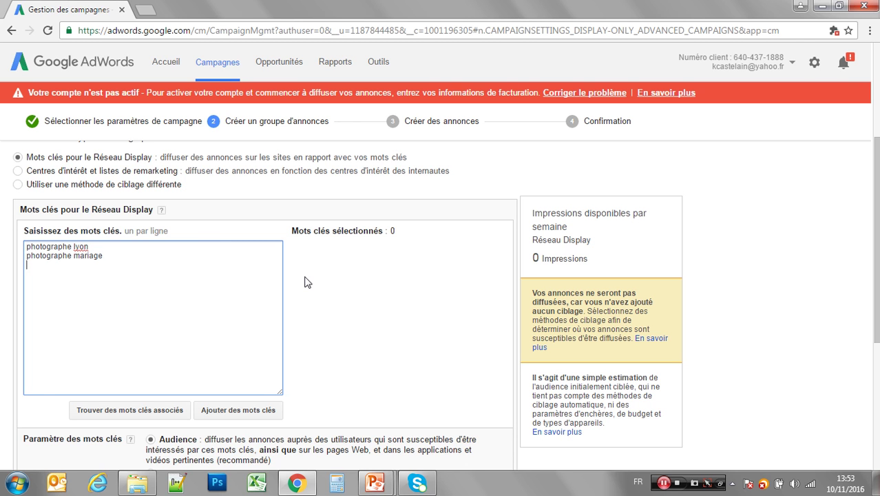
key(Return)
text(photographe bebe)
key(Return)
click(130, 266)
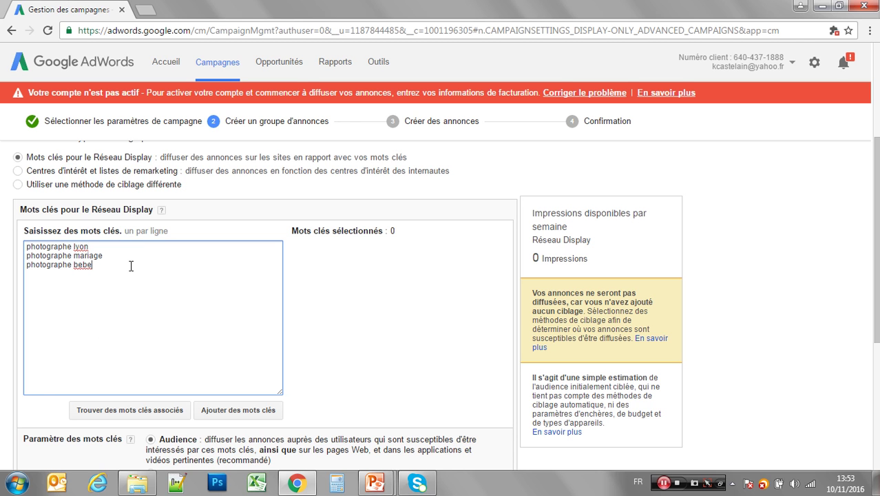
text(photographe)
Expand the optional targeting refinements, review the keyword and optimised targeting settings, and save the ad group to continue
scroll(126, 257, down, 2)
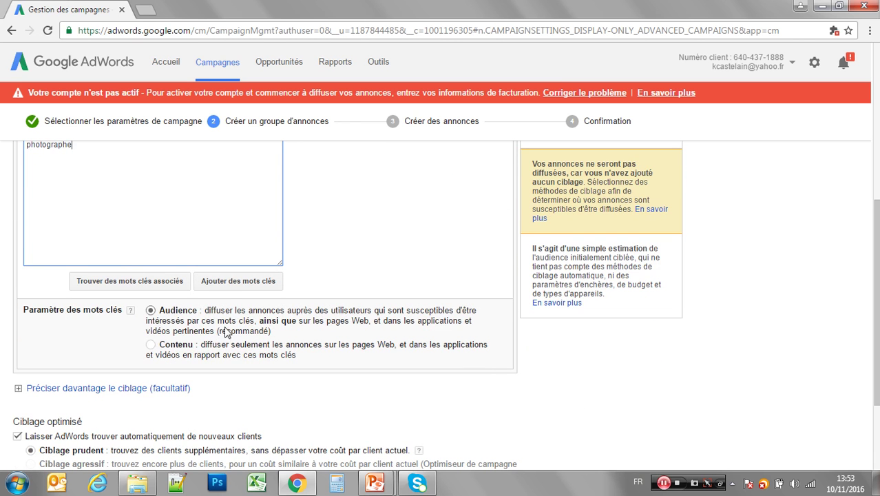
scroll(204, 320, down, 1)
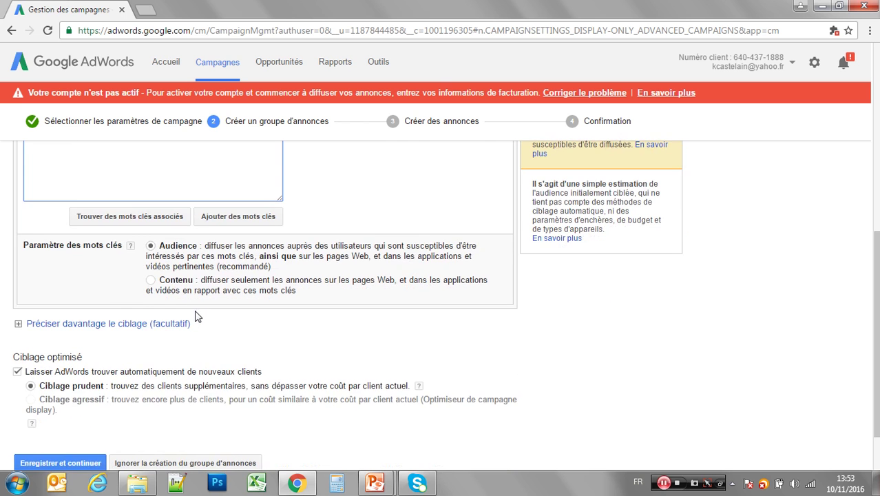
click(158, 322)
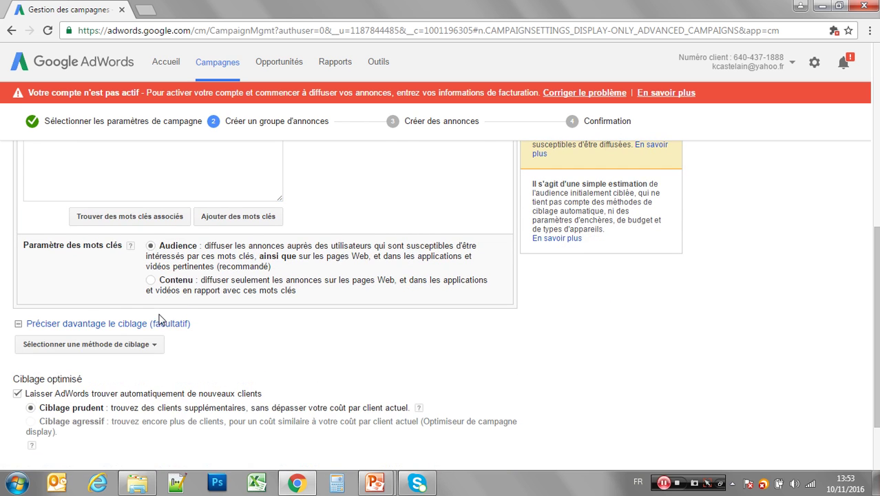
scroll(211, 320, down, 2)
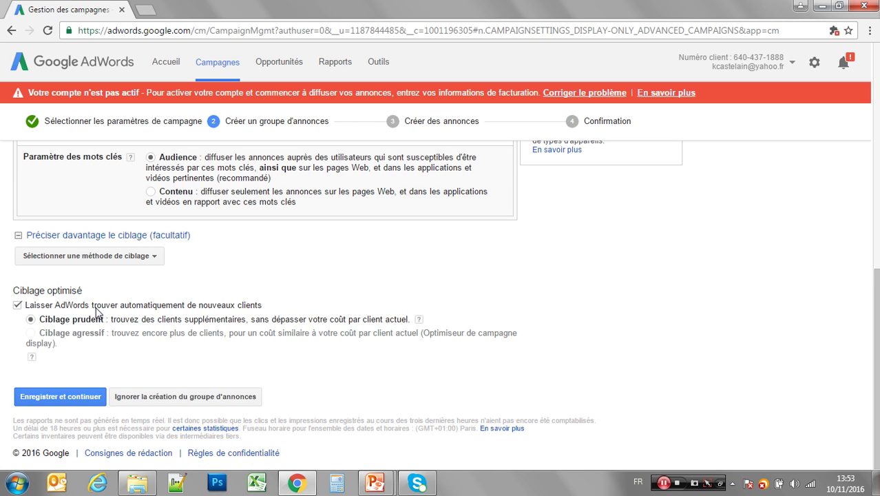
scroll(188, 232, up, 3)
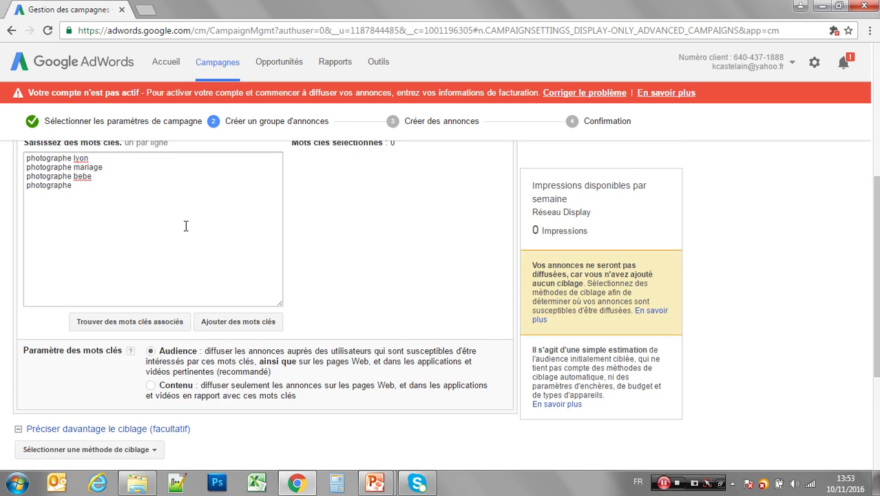
scroll(185, 226, down, 3)
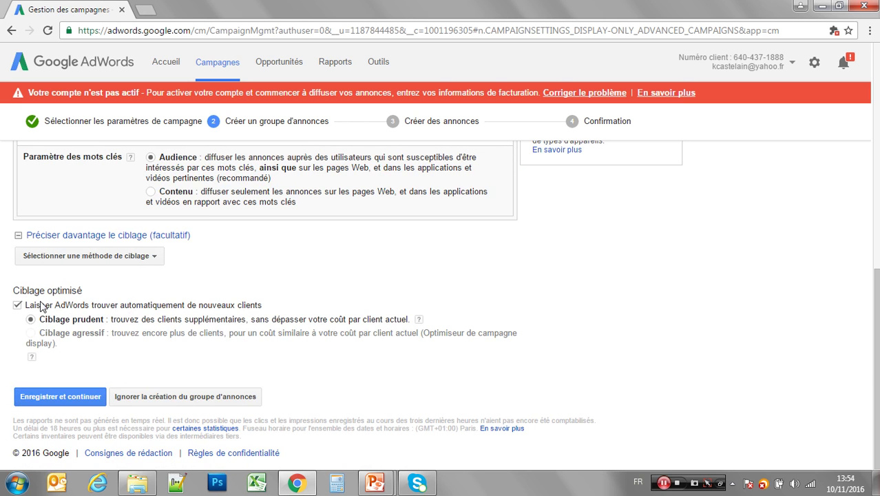
click(76, 393)
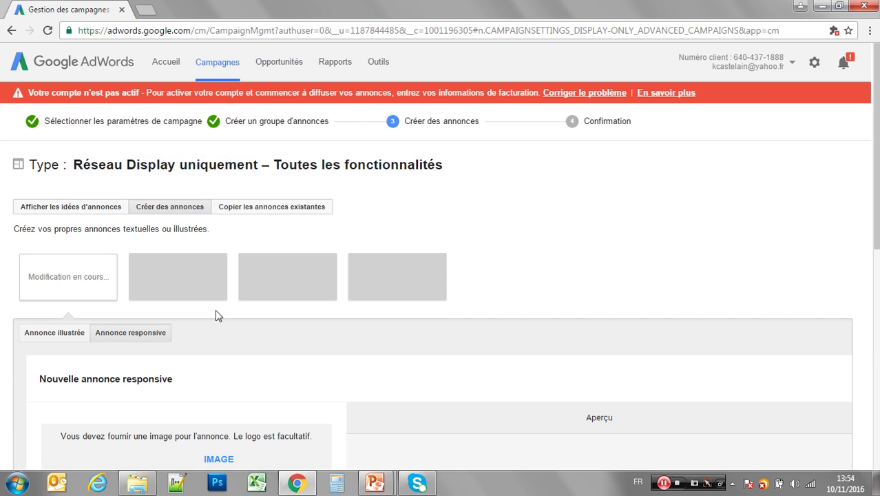
Examine the fields of the new responsive ad form and look briefly at the "Annonce illustrée" format
scroll(215, 309, down, 3)
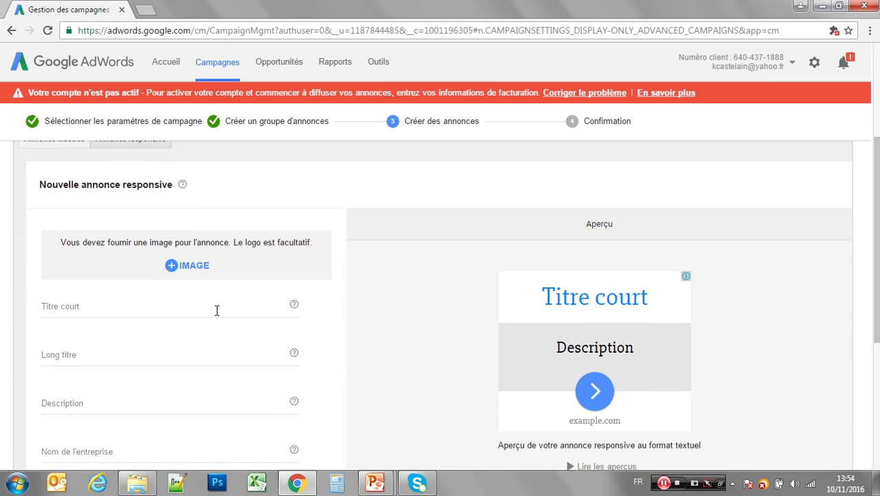
scroll(216, 309, up, 3)
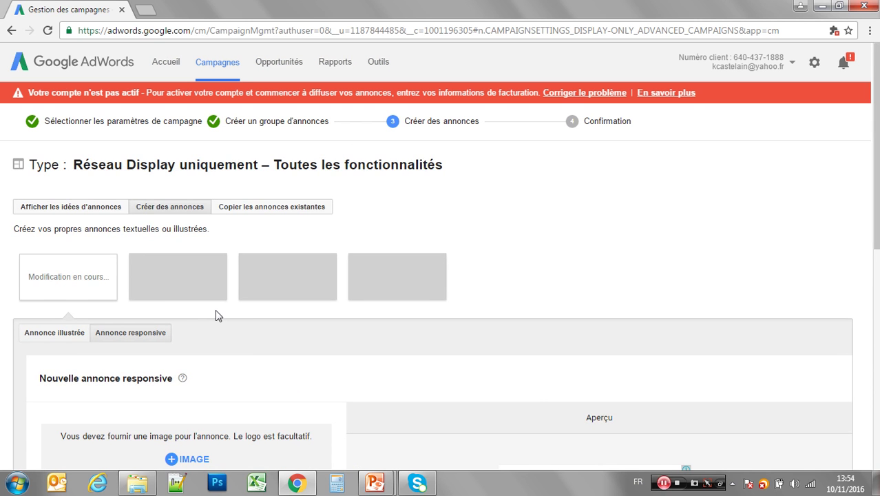
scroll(215, 313, down, 3)
scroll(216, 307, down, 2)
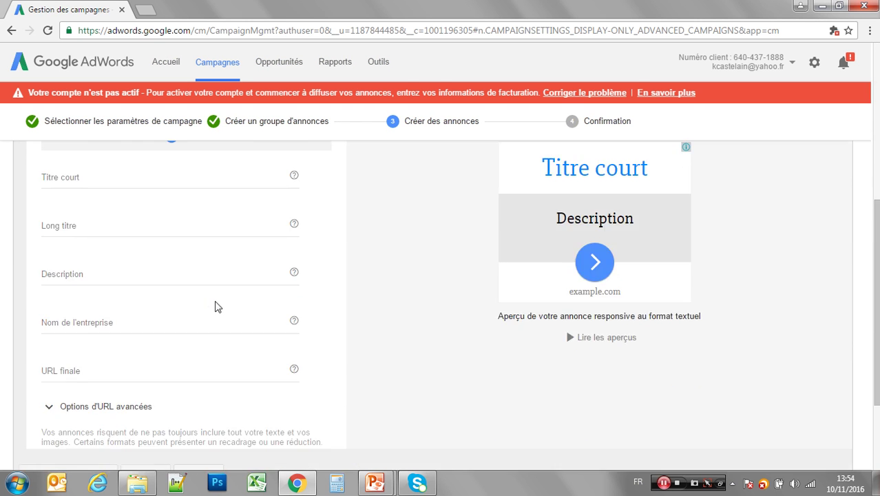
scroll(216, 306, up, 3)
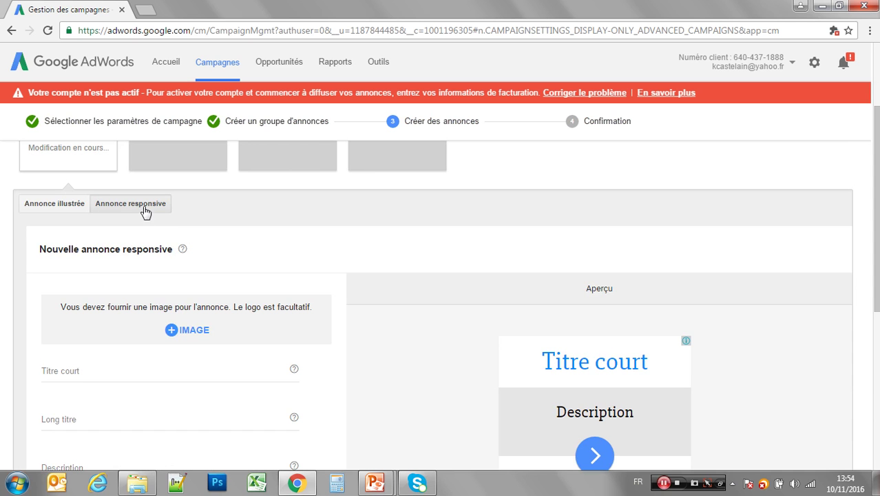
click(58, 210)
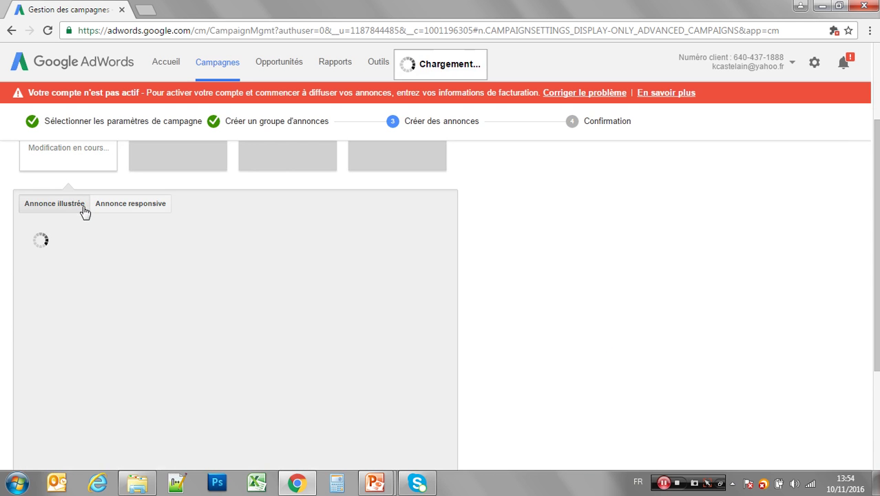
click(110, 208)
scroll(186, 226, up, 2)
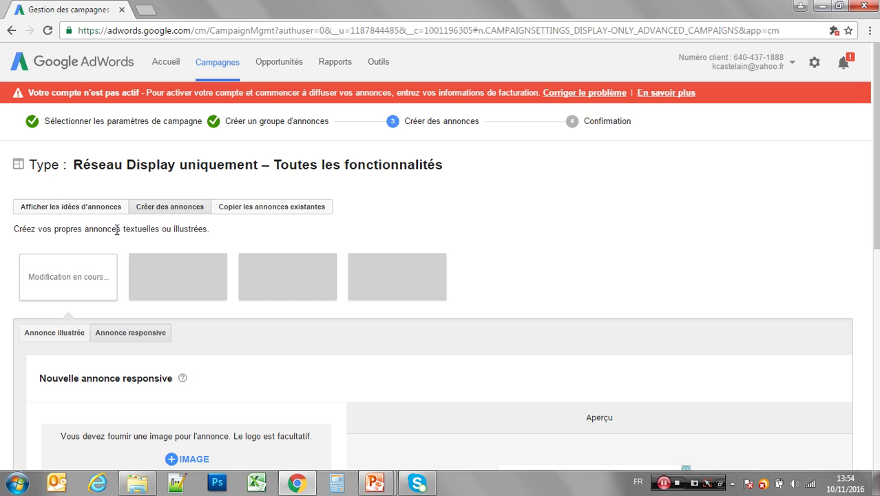
Choose to copy existing ads from the "Photographe Bébé Lyon" ad group of the "Photographe bébé" campaign
click(245, 209)
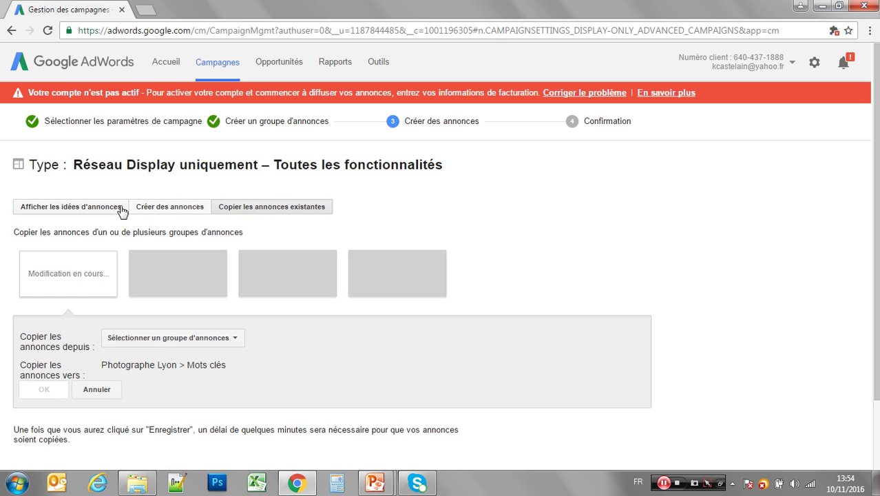
click(165, 338)
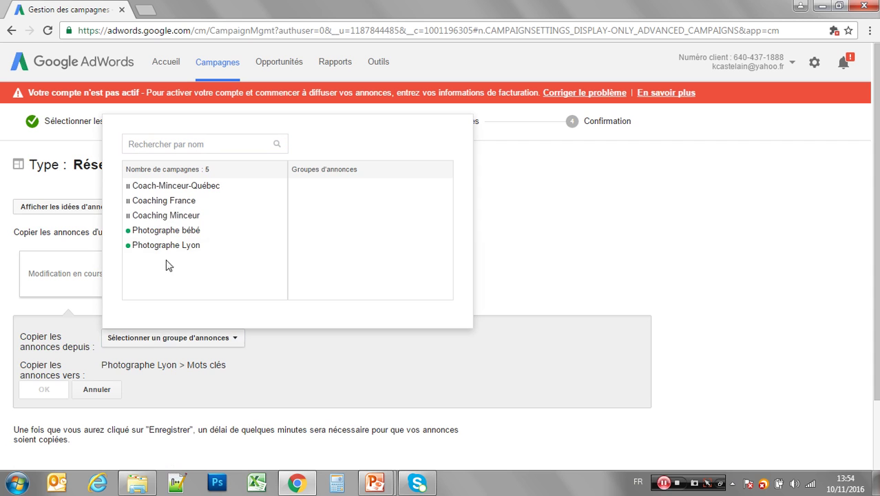
click(172, 238)
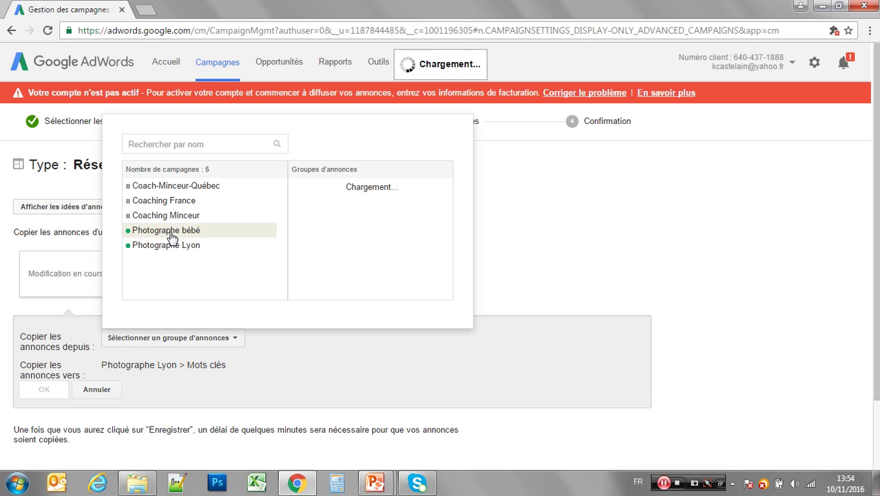
click(365, 187)
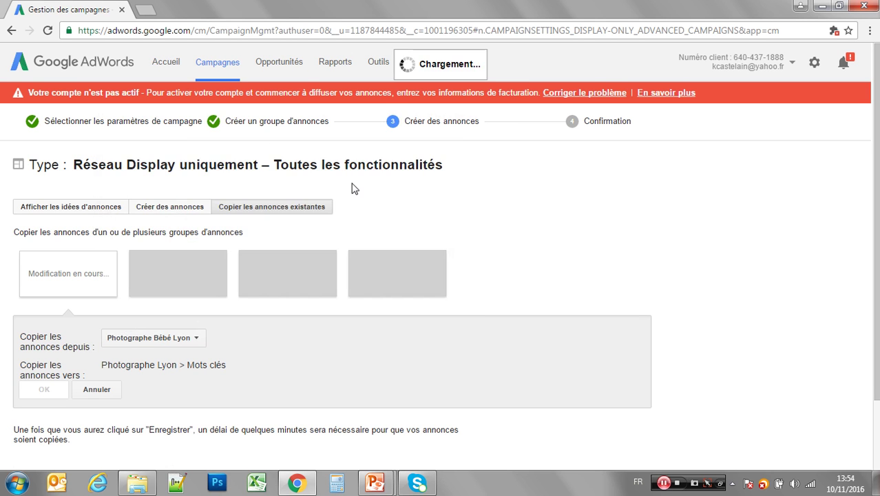
scroll(67, 270, down, 2)
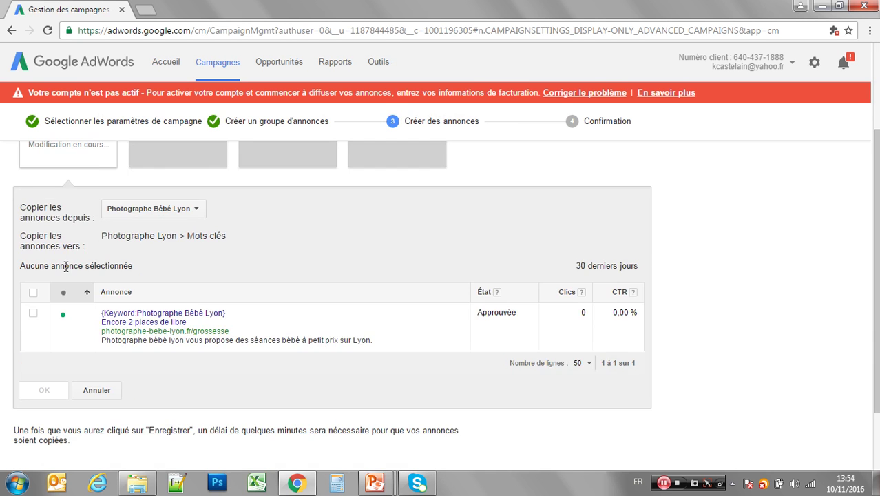
Select the "{Keyword:Photographe Bébé Lyon}" ad, confirm copying it to the "Mots clés" ad group, and save the ads without going to billing
click(33, 313)
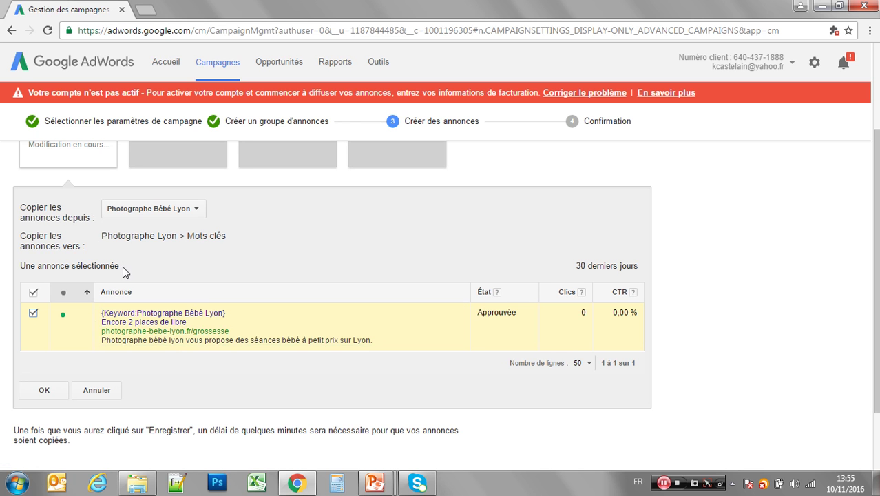
scroll(122, 266, up, 2)
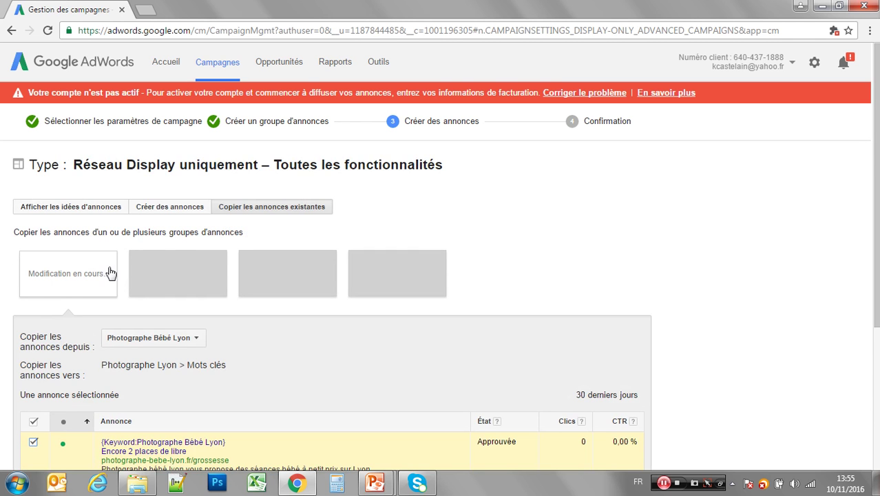
scroll(110, 273, down, 2)
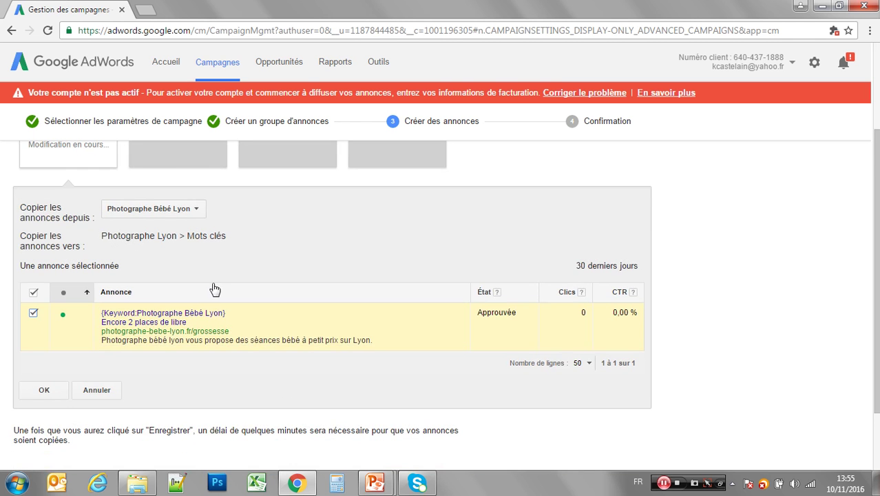
scroll(214, 278, up, 2)
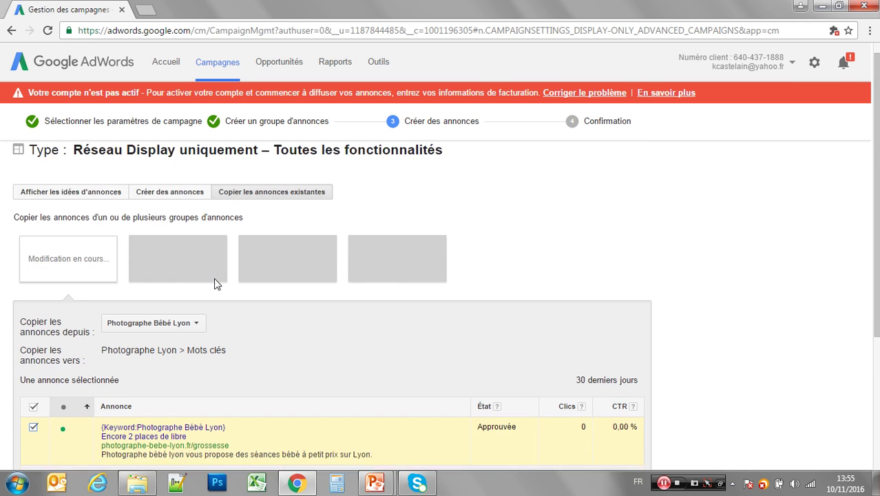
scroll(214, 279, down, 3)
click(54, 324)
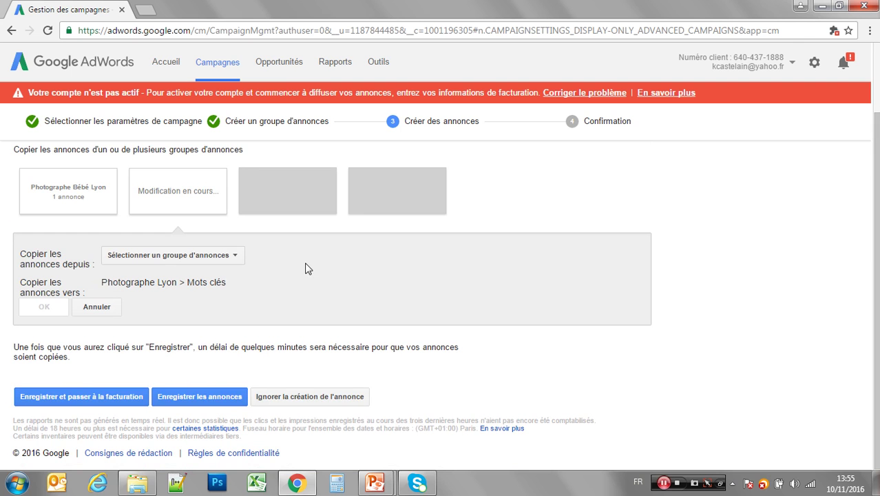
click(205, 400)
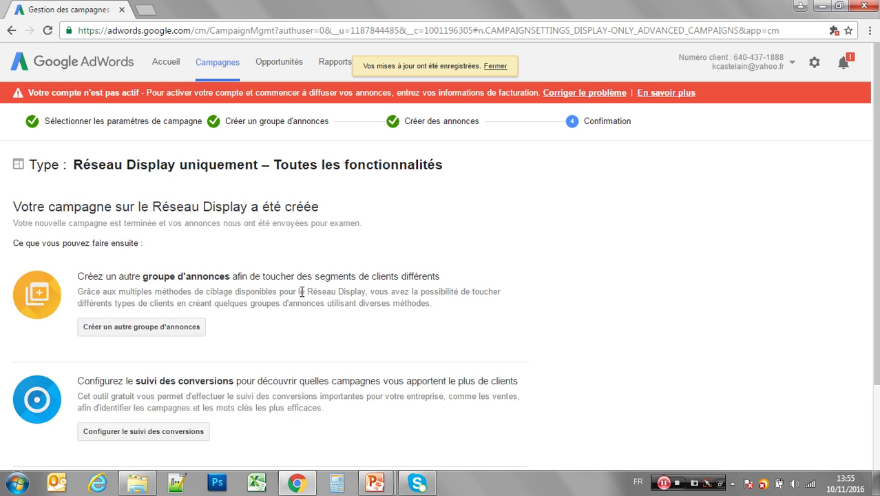
Go to the new campaign's settings and view its bid adjustments by device
scroll(301, 292, down, 3)
click(82, 394)
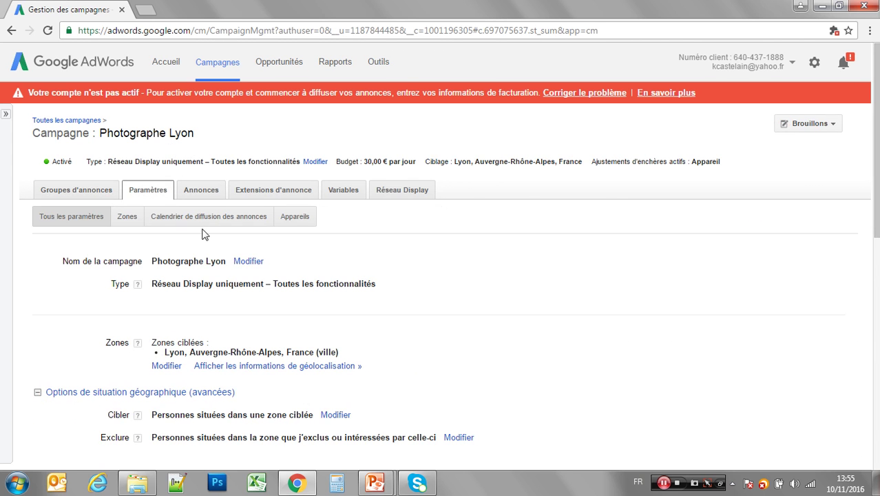
click(310, 218)
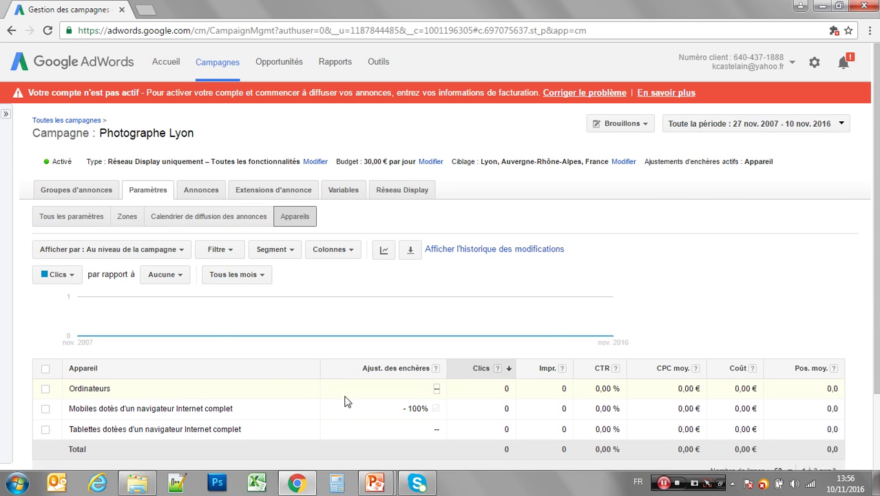
View the list of ads in the "Photographe Lyon" campaign
click(199, 196)
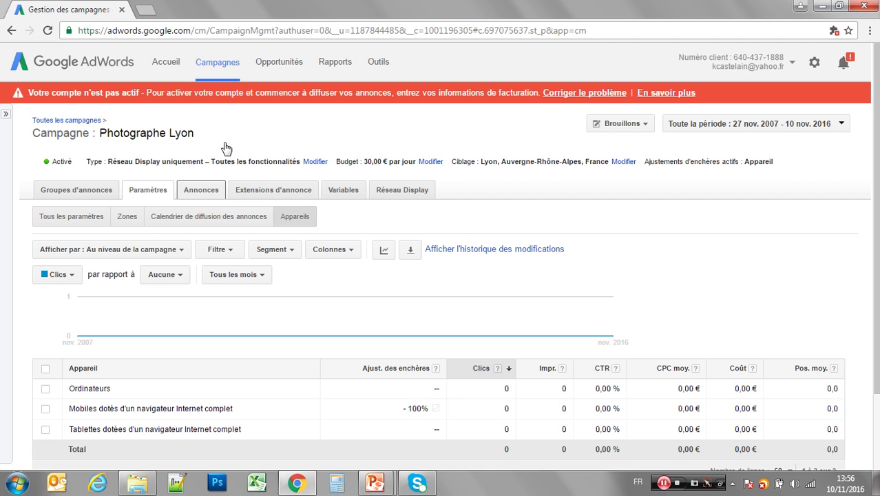
scroll(226, 148, down, 1)
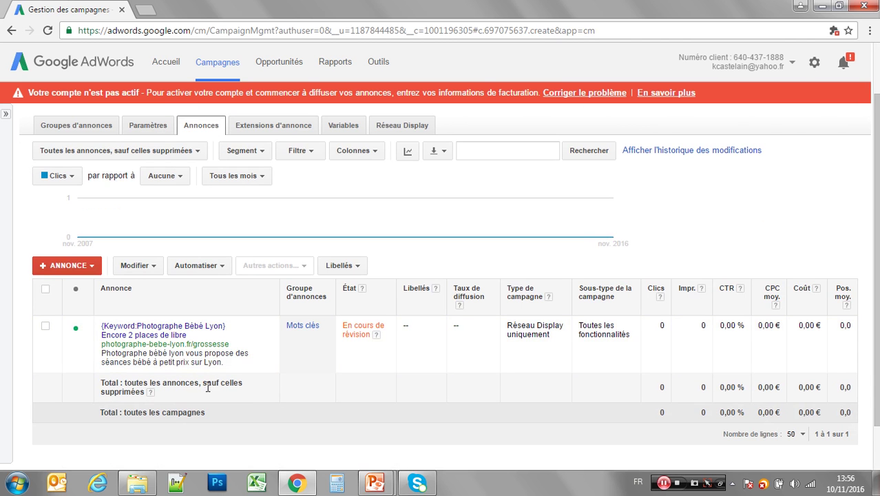
scroll(211, 226, up, 1)
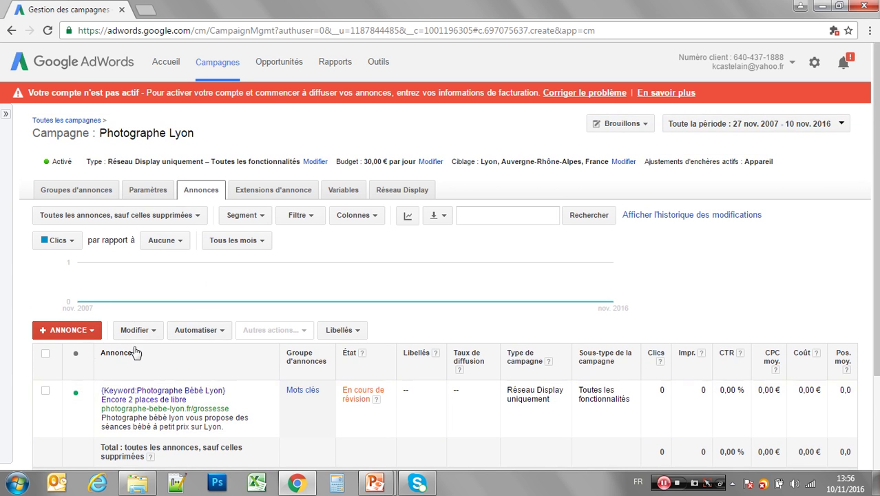
Start a new ad, switch it from responsive to the expanded text format, and assign it to the "Mots clés" ad group
click(81, 332)
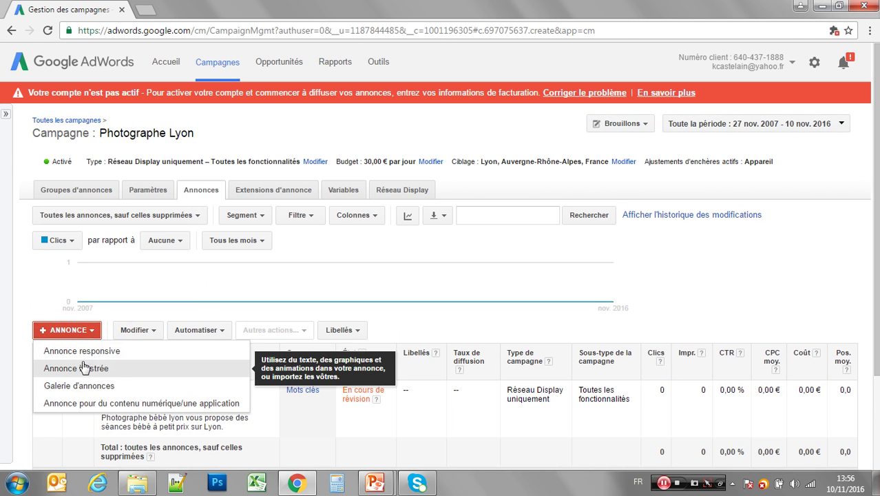
click(83, 352)
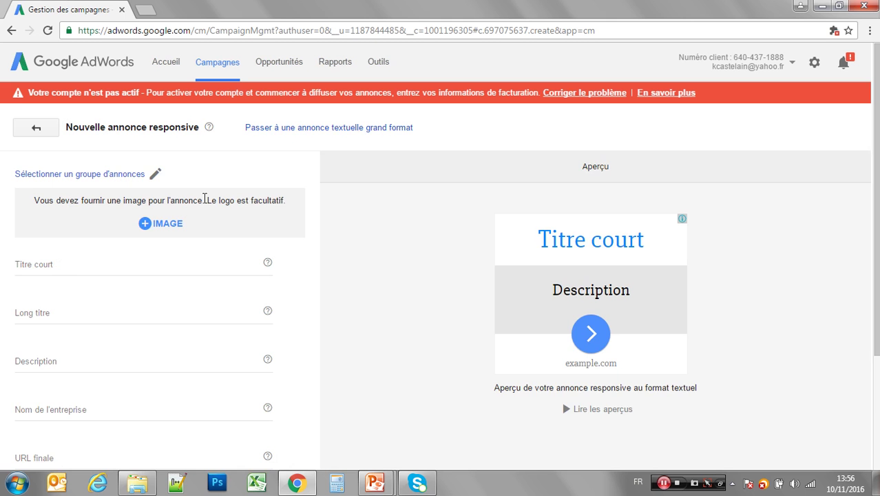
scroll(117, 244, down, 3)
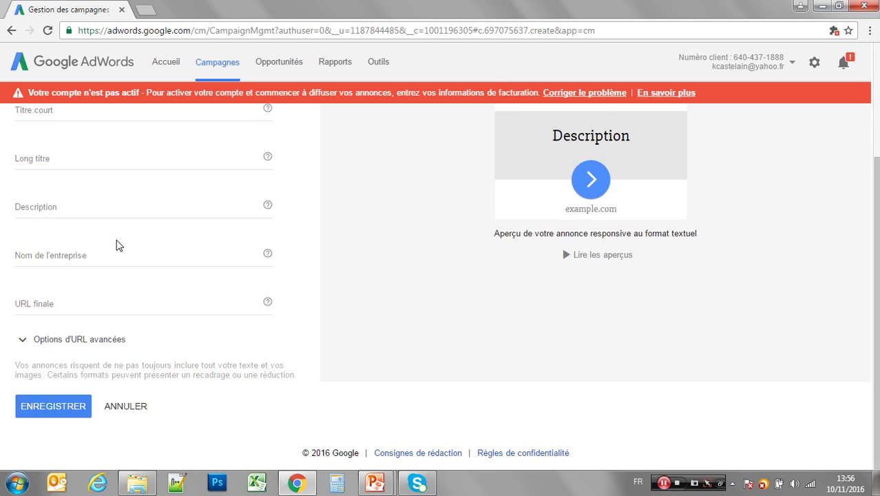
scroll(117, 245, up, 3)
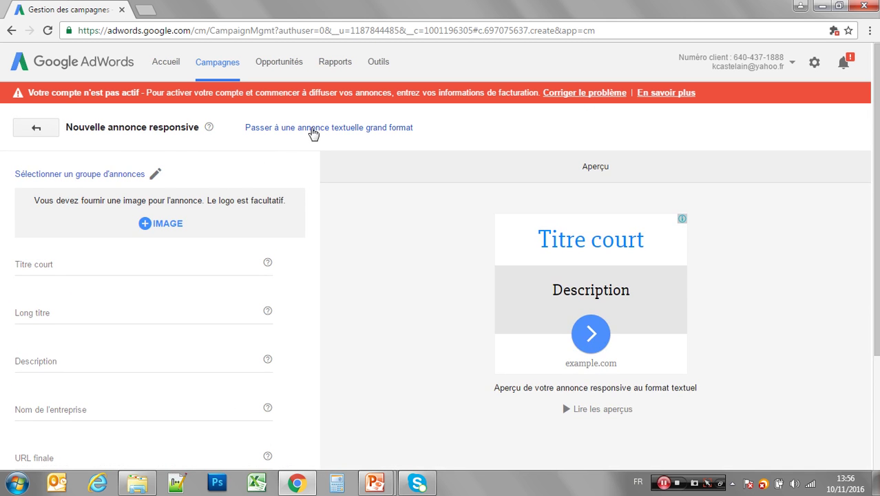
click(313, 129)
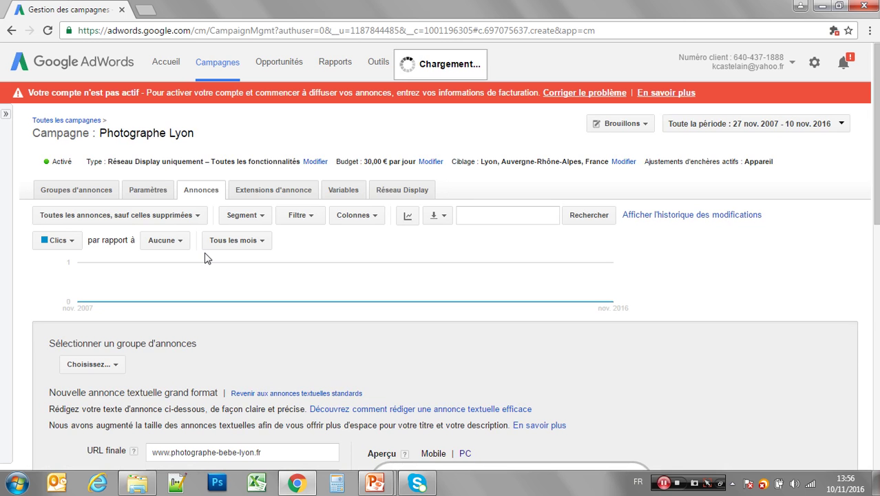
scroll(206, 258, down, 2)
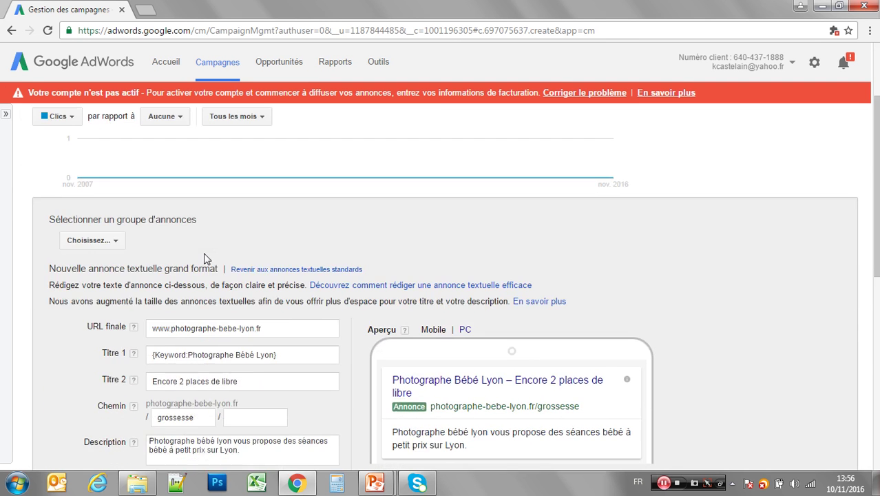
click(103, 235)
click(103, 317)
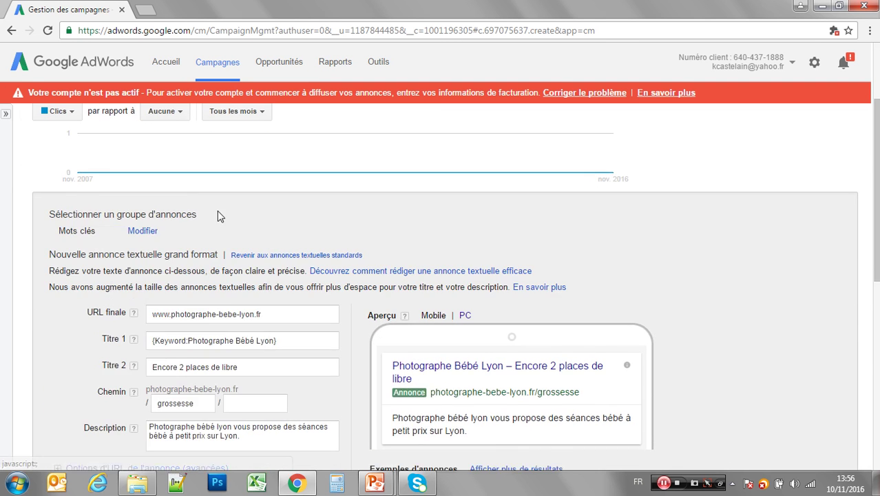
Examine the final URL, title, path and description fields of the expanded text ad, and cancel its creation
scroll(218, 210, down, 2)
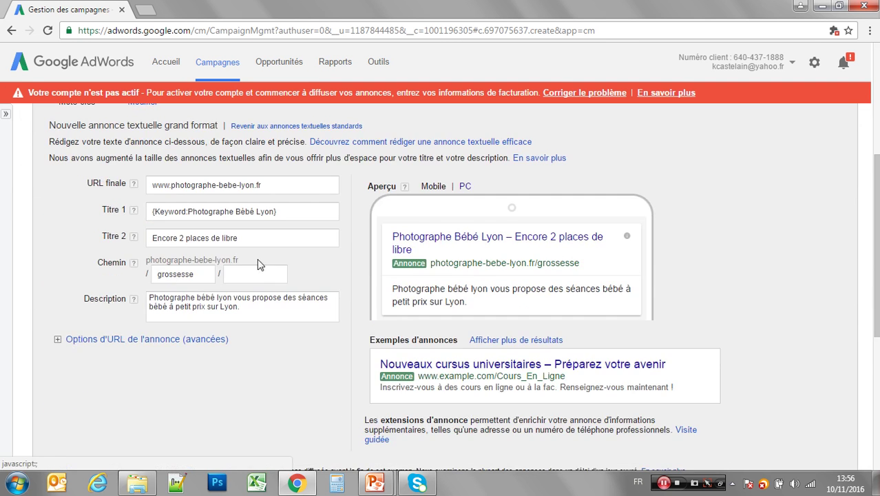
click(265, 210)
click(296, 187)
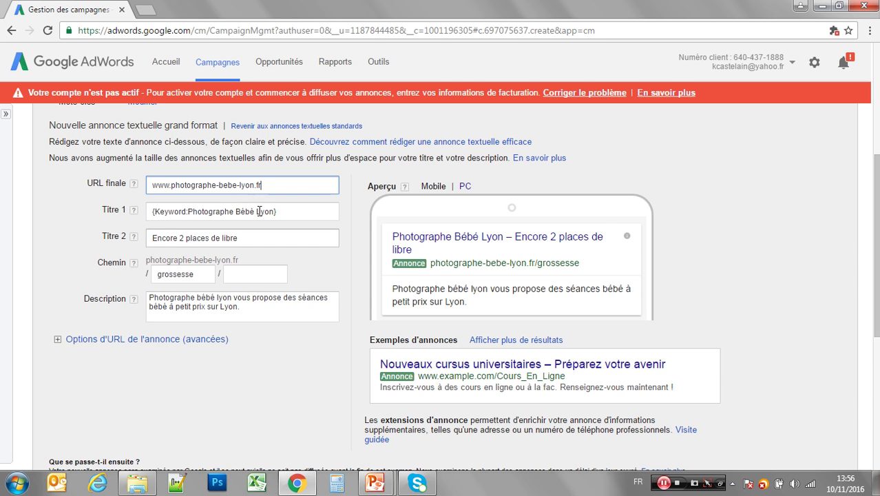
scroll(218, 289, down, 3)
scroll(241, 248, up, 3)
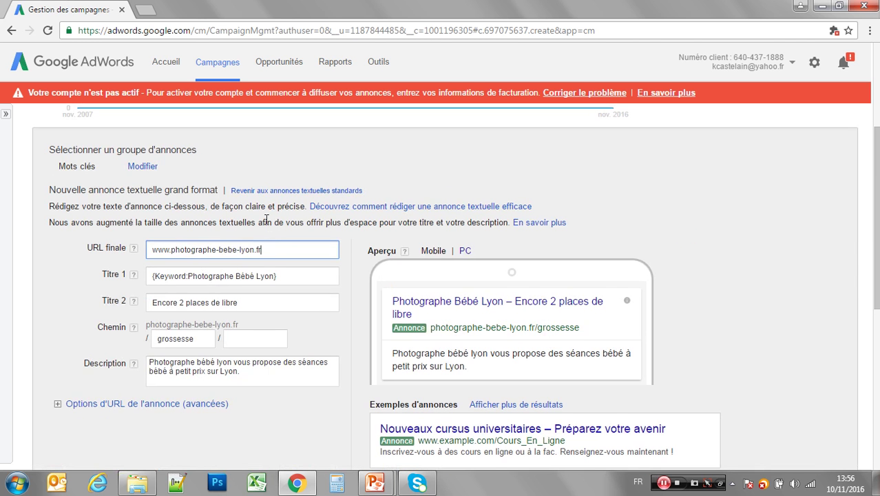
click(272, 250)
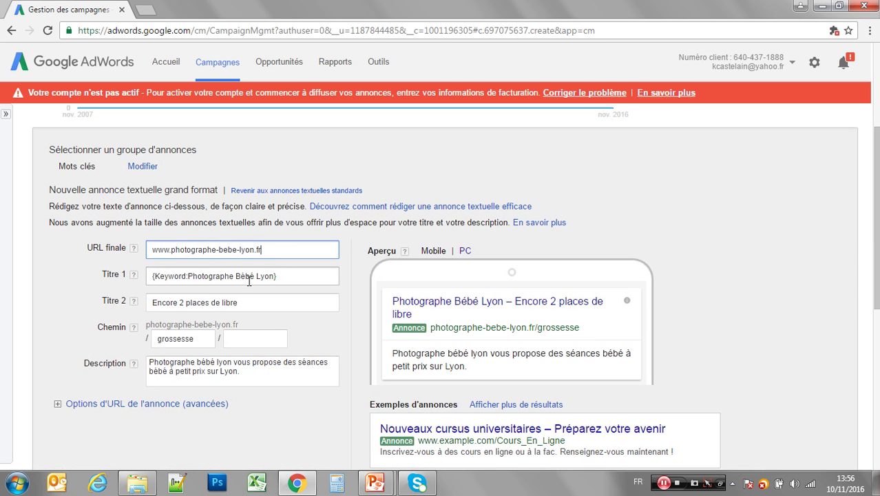
scroll(221, 358, down, 4)
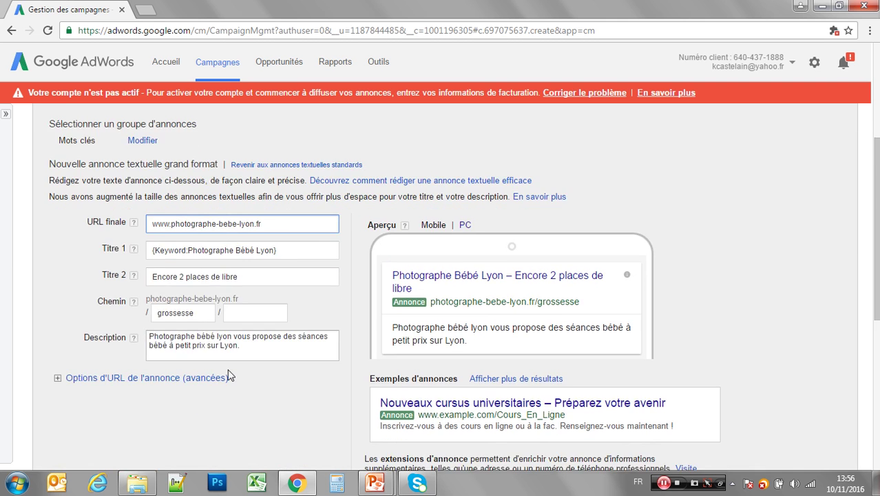
scroll(222, 358, up, 5)
scroll(200, 227, up, 2)
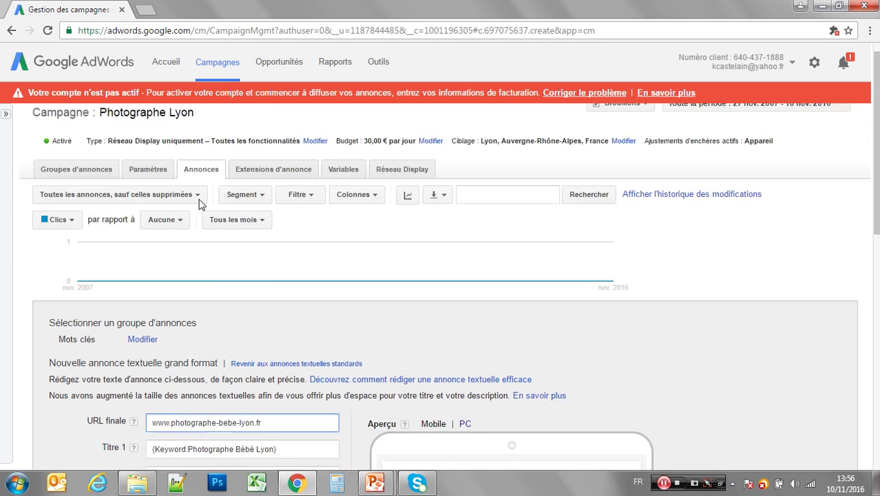
scroll(275, 313, down, 3)
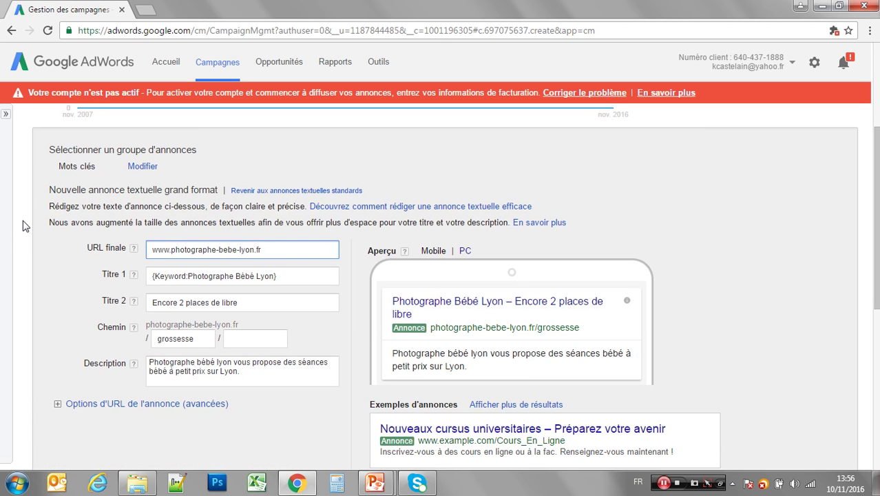
scroll(23, 227, down, 3)
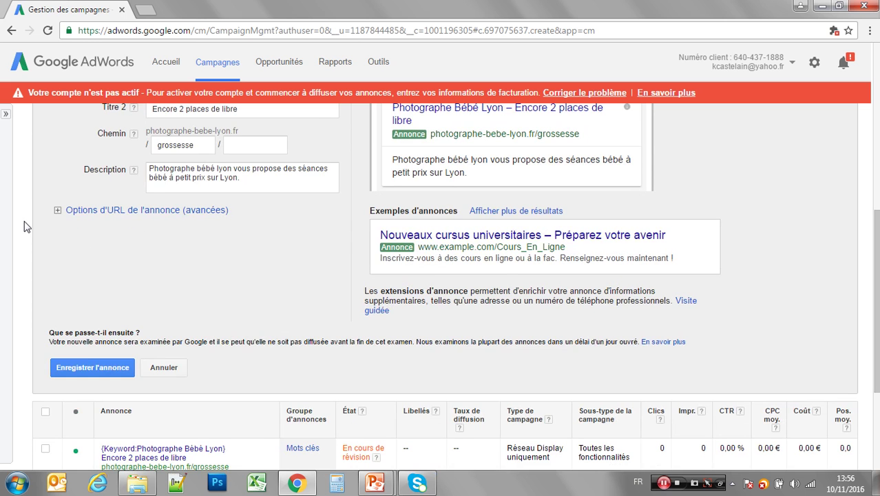
click(160, 368)
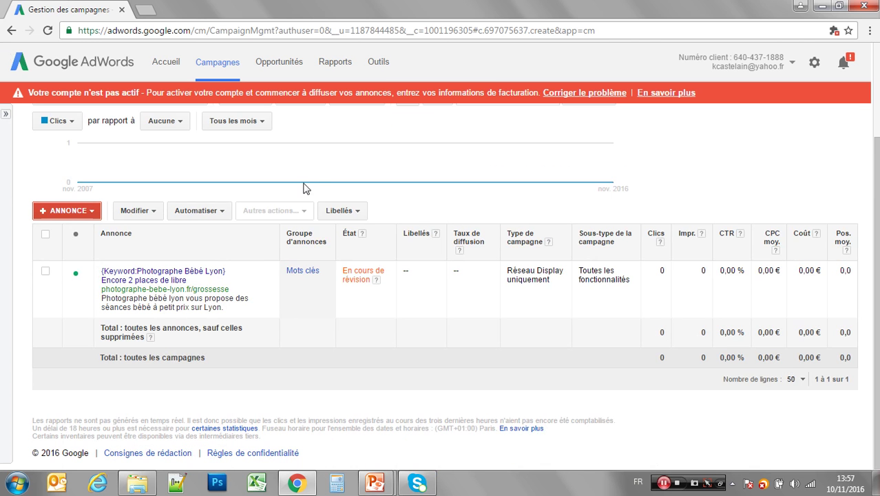
Look through the campaign's ad schedule and location settings, ending on the overview of all its settings
scroll(260, 289, up, 2)
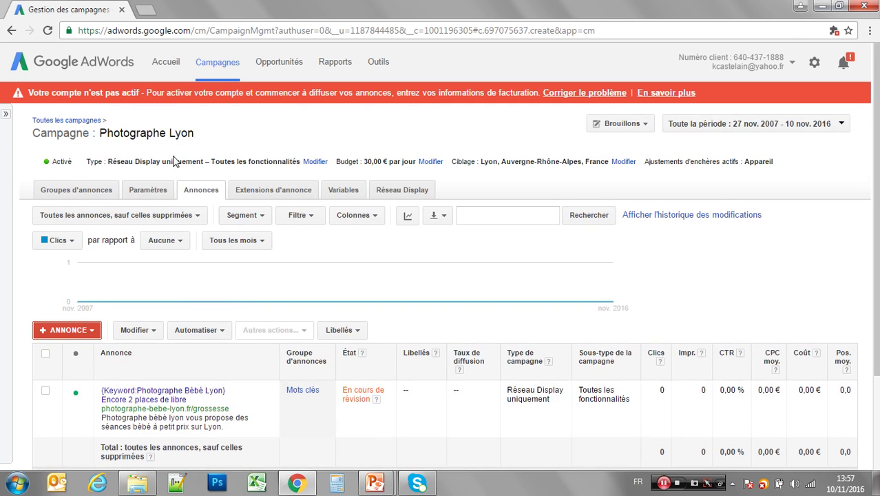
click(154, 192)
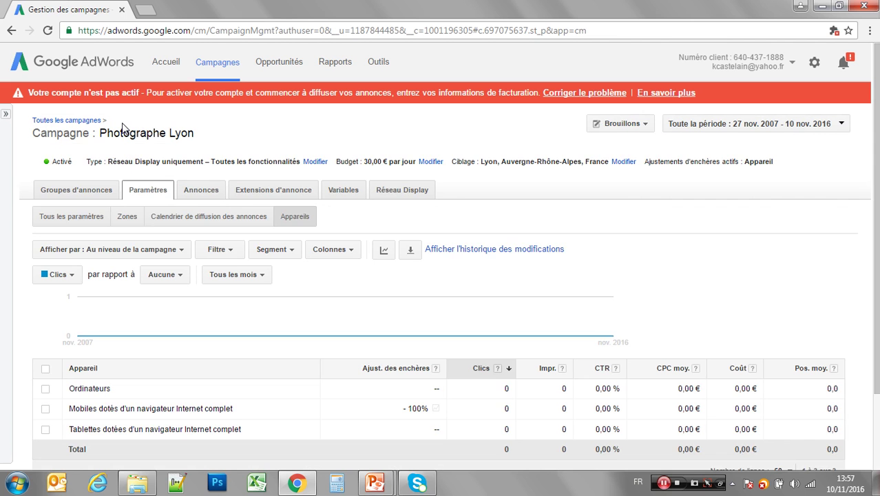
click(167, 219)
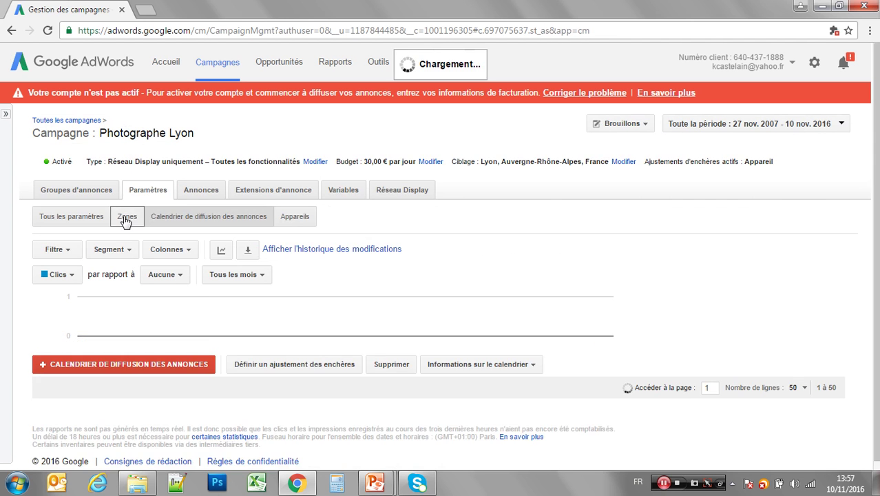
click(125, 218)
click(89, 220)
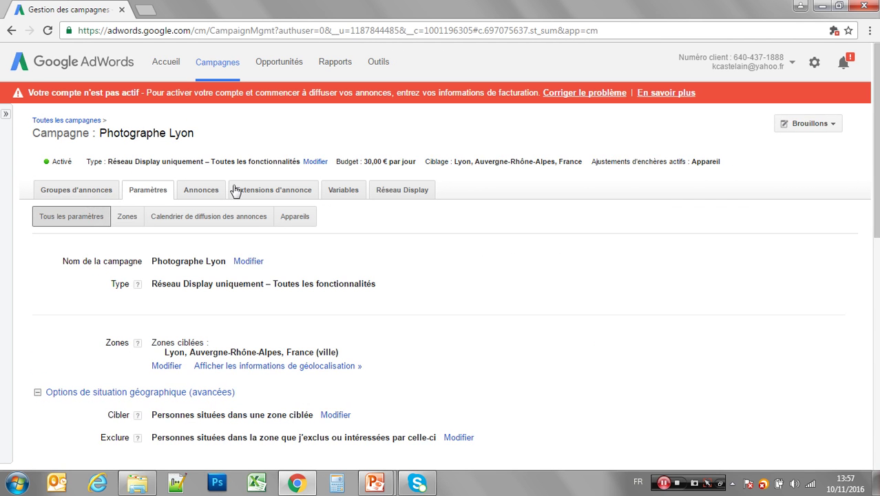
Review the campaign's Display Network summary and the maximum CPC bids of its Display keywords
click(389, 194)
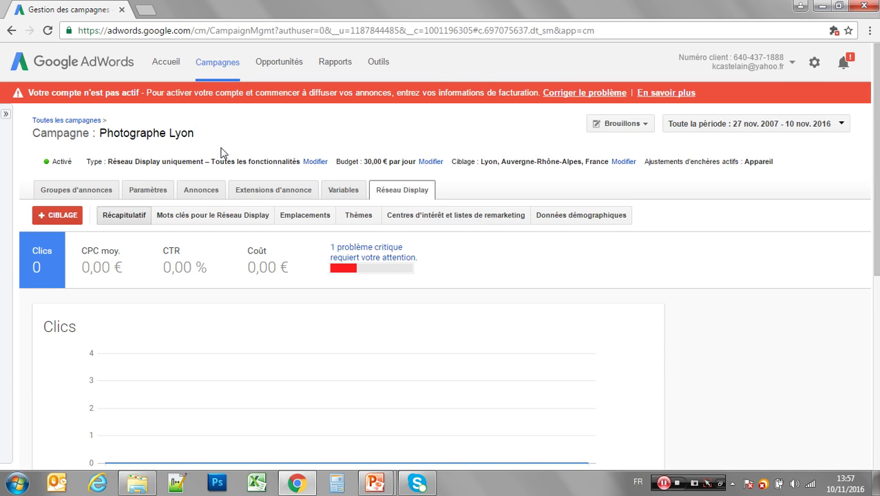
scroll(221, 153, down, 4)
scroll(222, 153, up, 4)
click(211, 219)
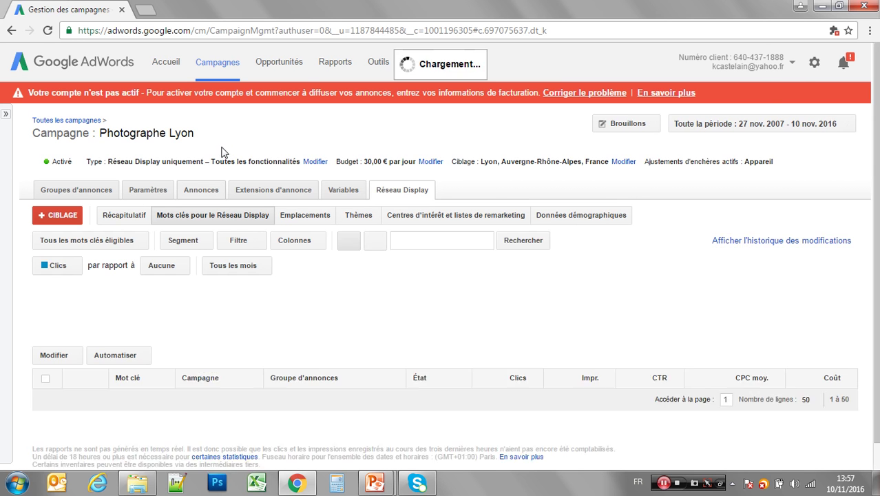
scroll(222, 163, down, 2)
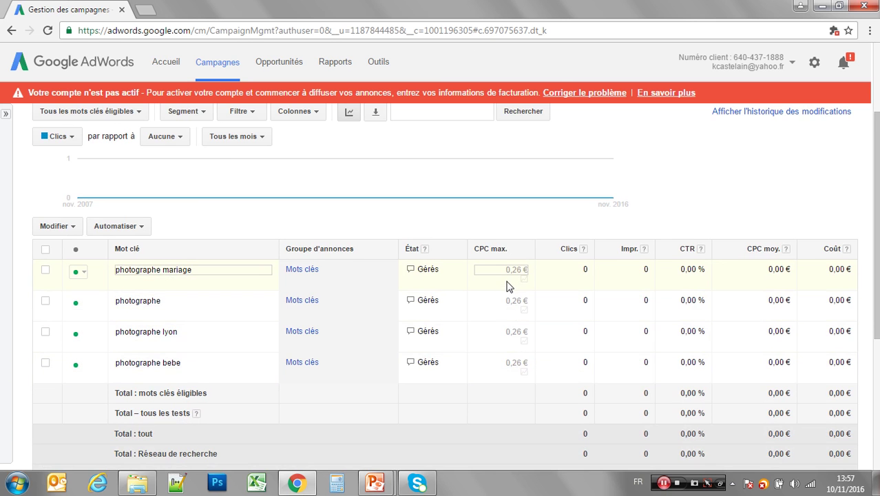
scroll(494, 294, up, 2)
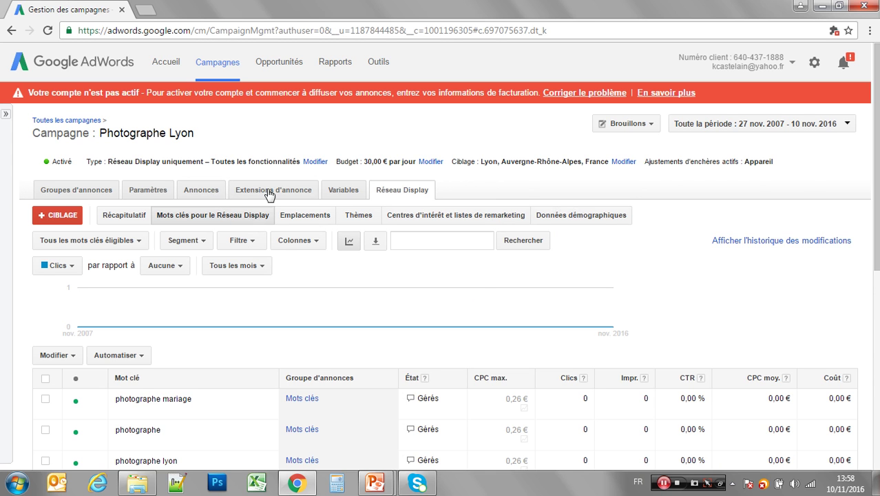
View the campaign's demographic data and examine the targeting by gender with its maximum CPC bids
click(589, 221)
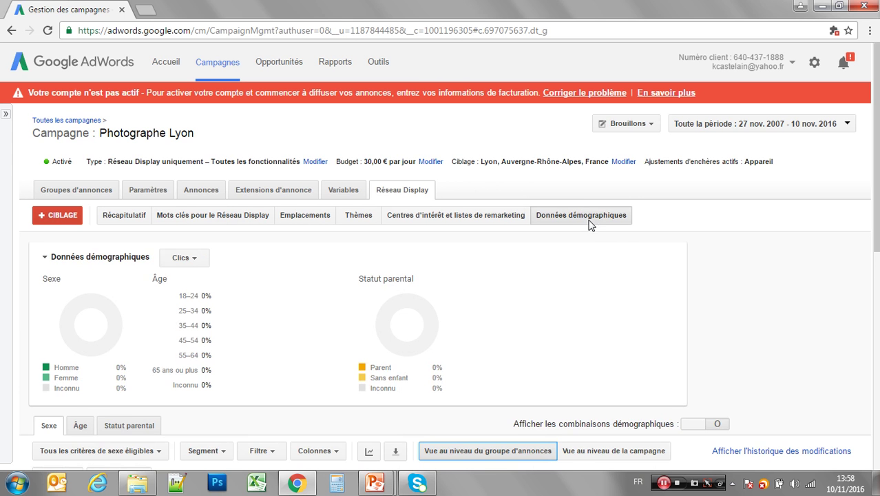
scroll(590, 224, down, 1)
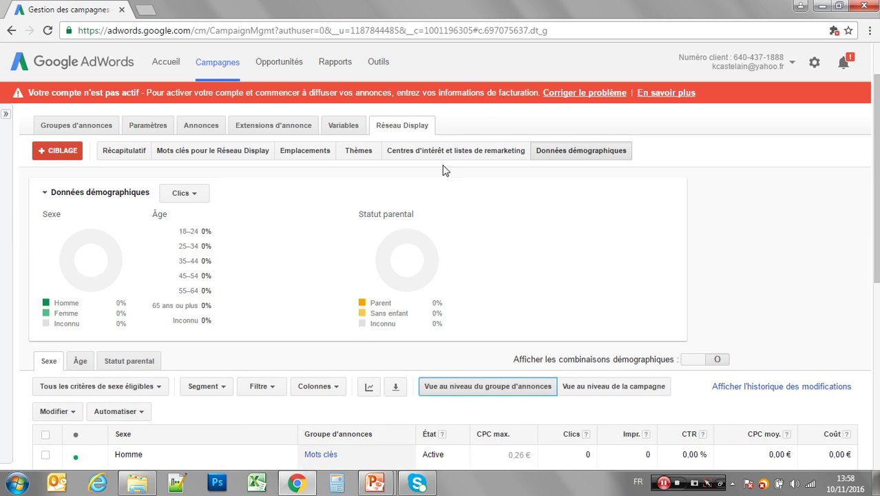
scroll(446, 174, down, 2)
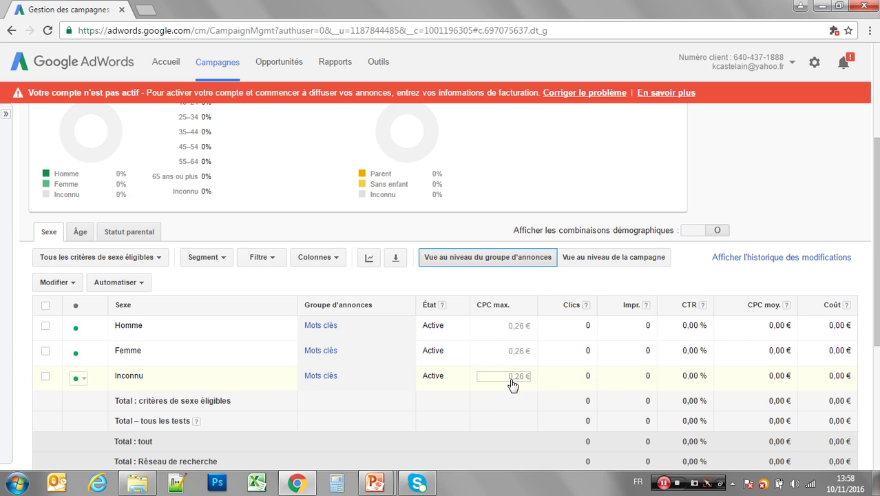
Remove the 55–64 age range from the demographic targeting of the "Mots clés" ad group
click(79, 232)
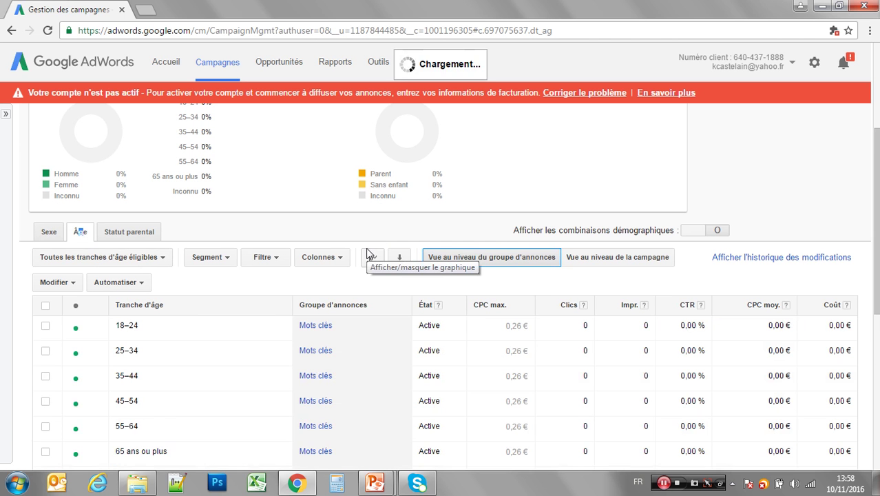
scroll(537, 343, down, 1)
scroll(537, 343, down, 2)
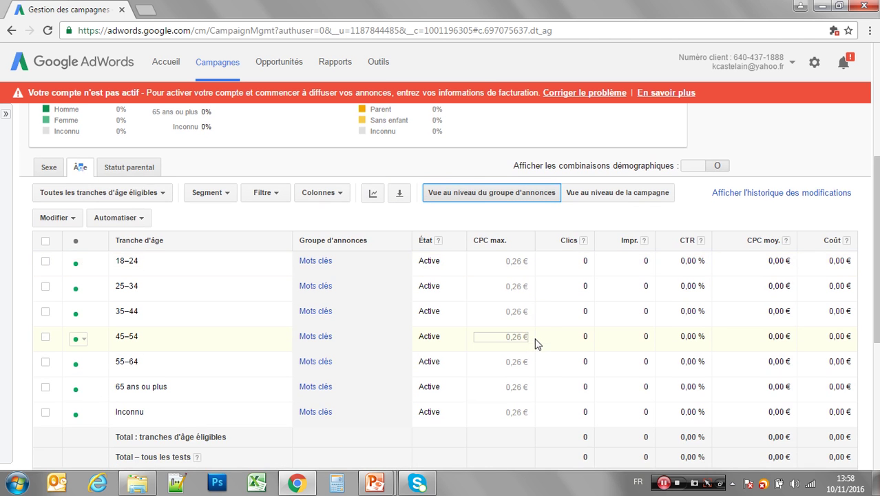
click(75, 364)
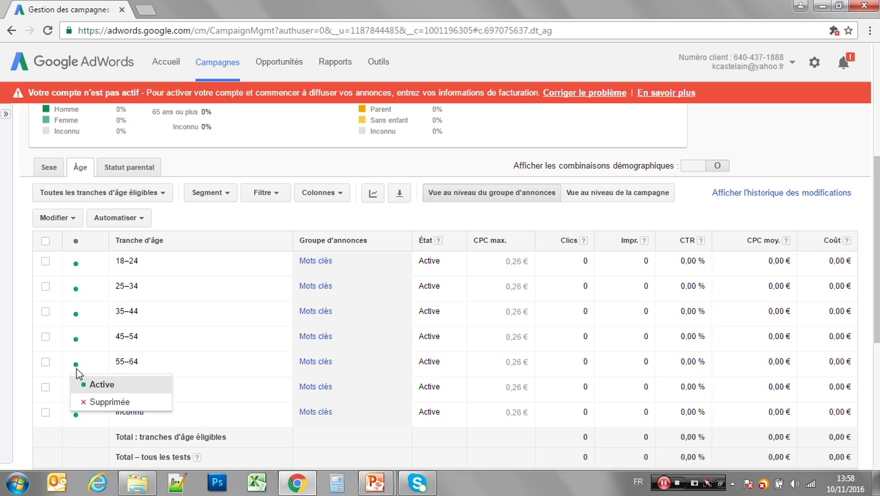
click(100, 402)
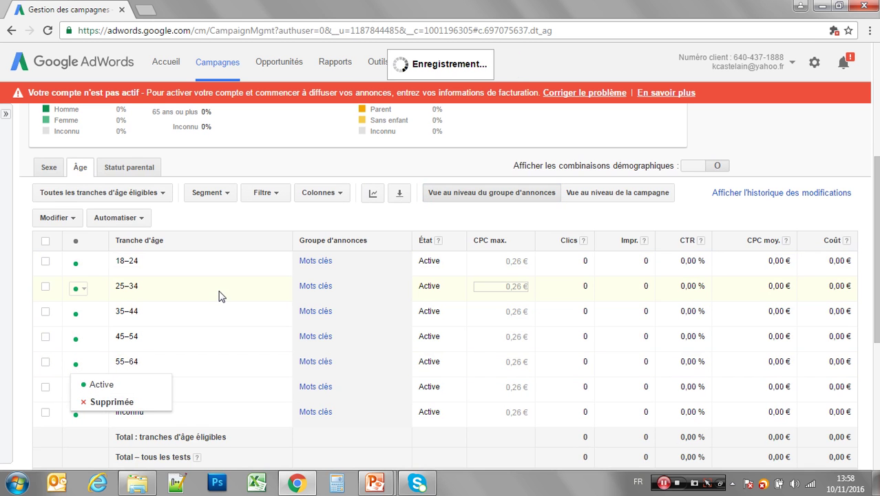
Remove the "65 ans ou plus" age range from the demographic targeting of the "Mots clés" ad group
click(81, 365)
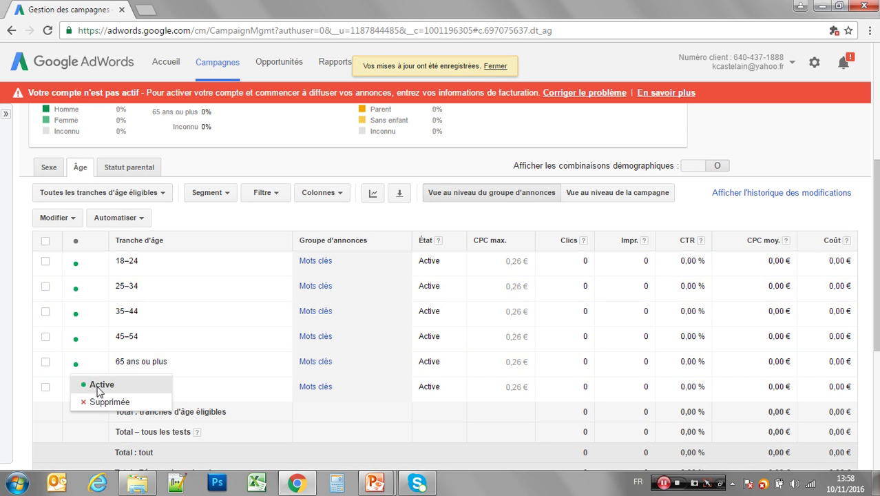
click(105, 402)
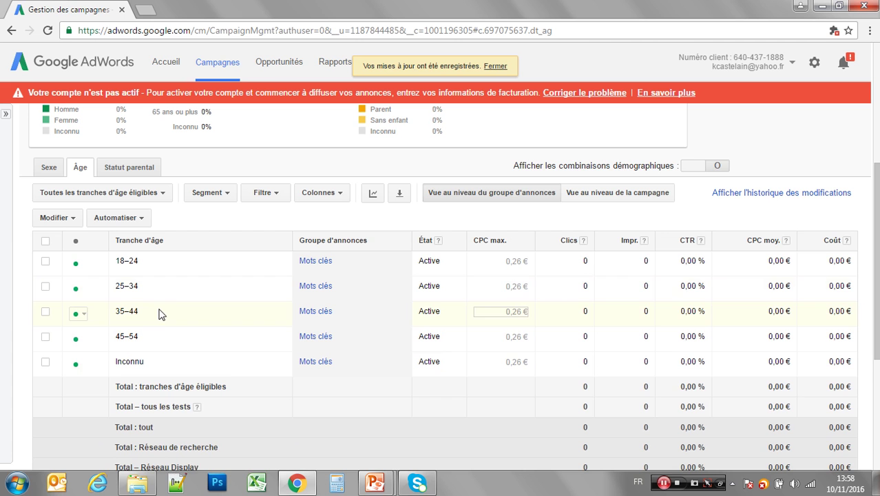
scroll(421, 298, up, 1)
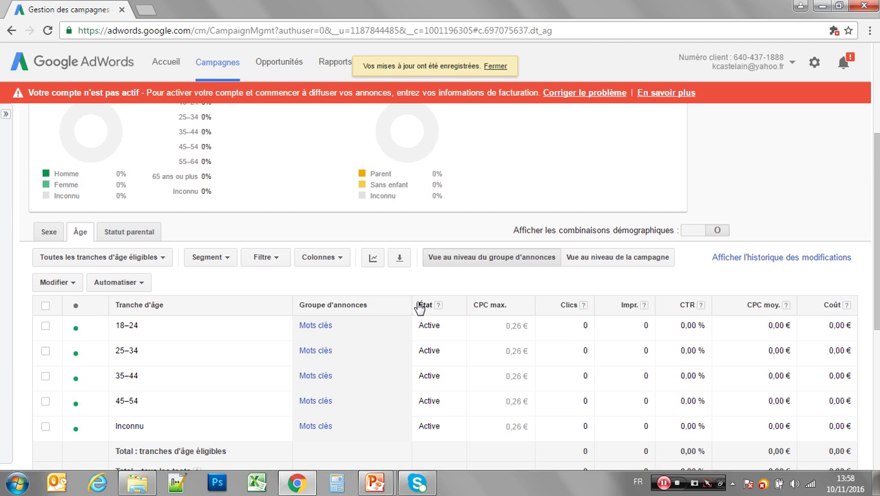
Review the campaign's targeting by parental status, including the demographic summary, and recheck the list of targeted age ranges
click(119, 235)
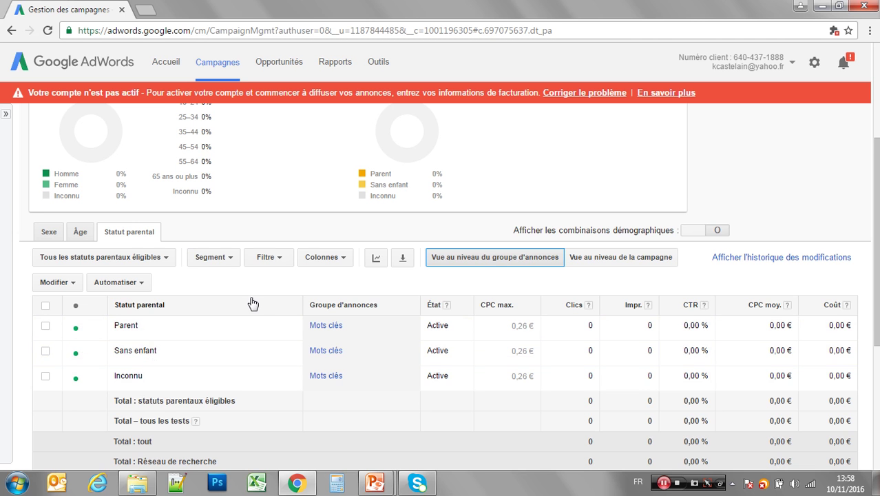
scroll(237, 314, up, 4)
scroll(238, 314, down, 3)
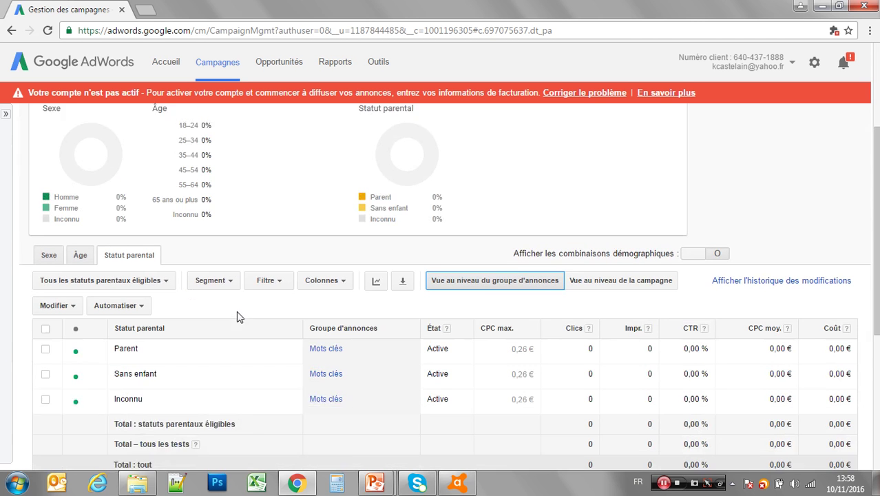
scroll(237, 315, down, 1)
scroll(145, 373, up, 3)
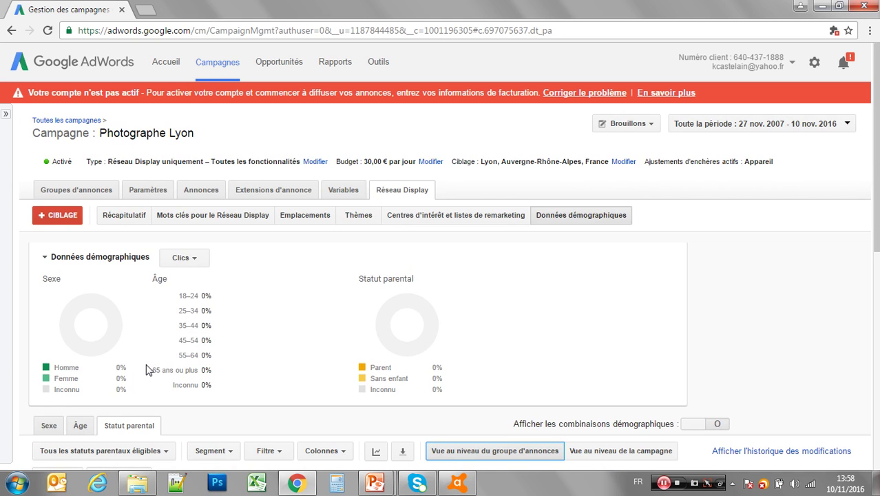
scroll(145, 370, down, 4)
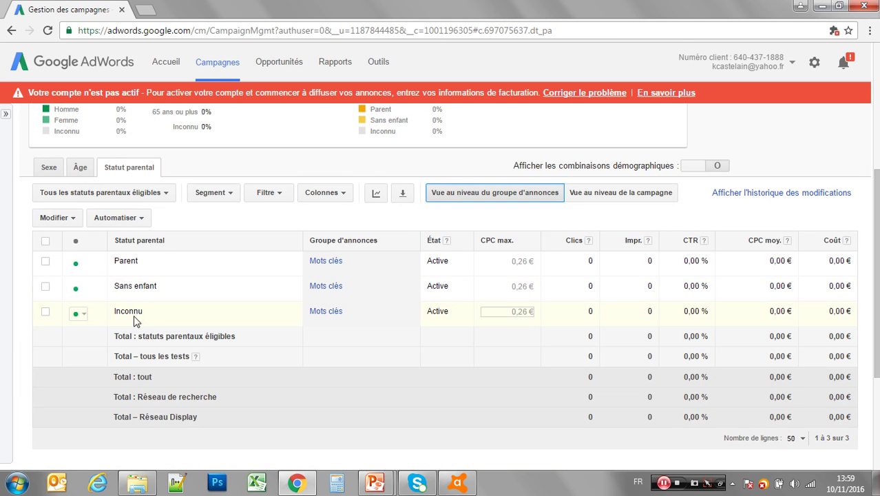
scroll(172, 272, up, 2)
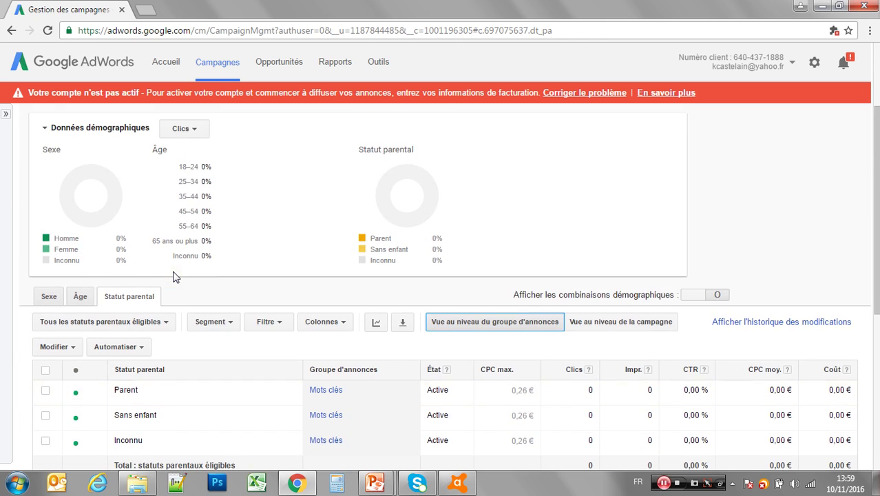
click(85, 294)
scroll(301, 235, down, 2)
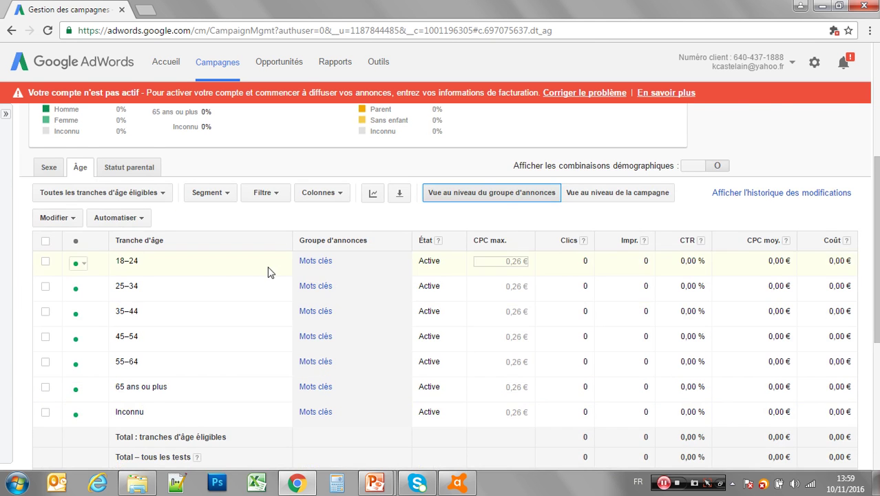
scroll(270, 271, up, 4)
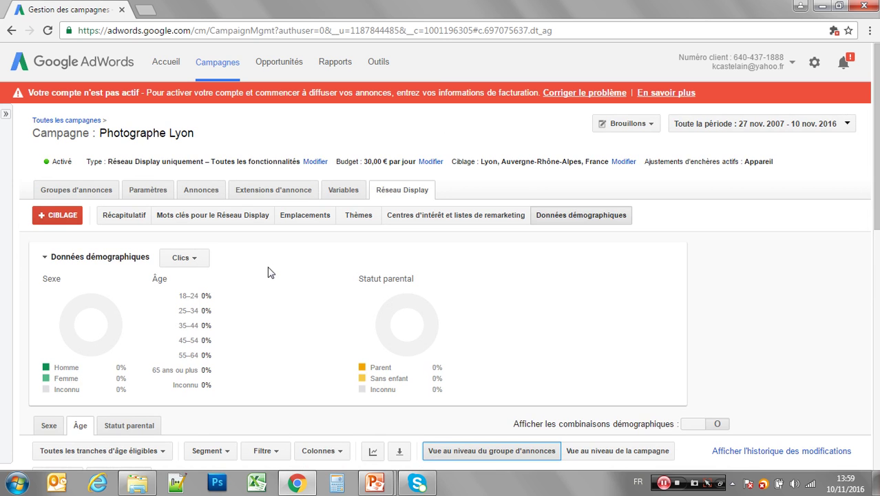
Review the campaign's Display keywords and open the keyword targeting of the "Mots clés" ad group for editing
click(184, 215)
scroll(103, 224, down, 1)
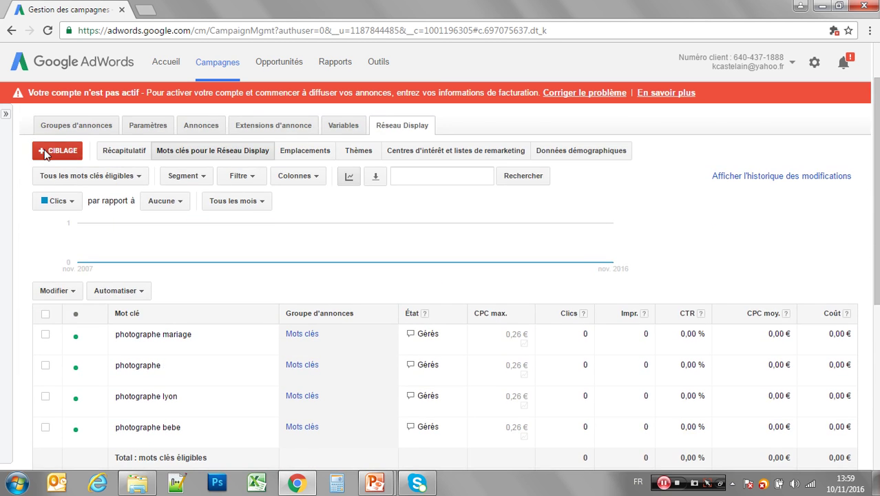
click(125, 152)
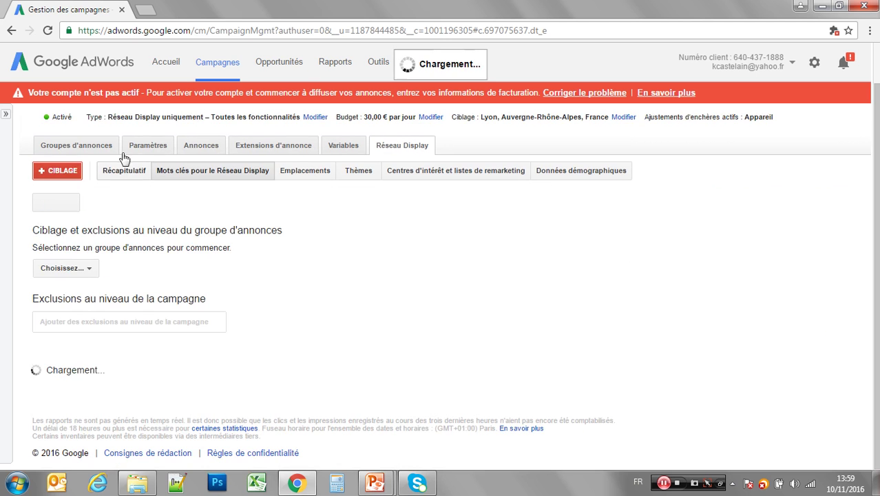
click(87, 269)
click(131, 117)
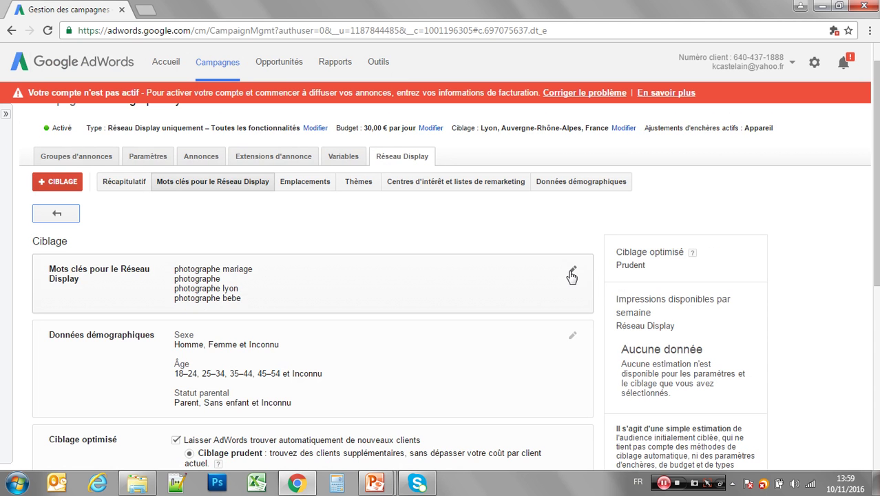
click(571, 275)
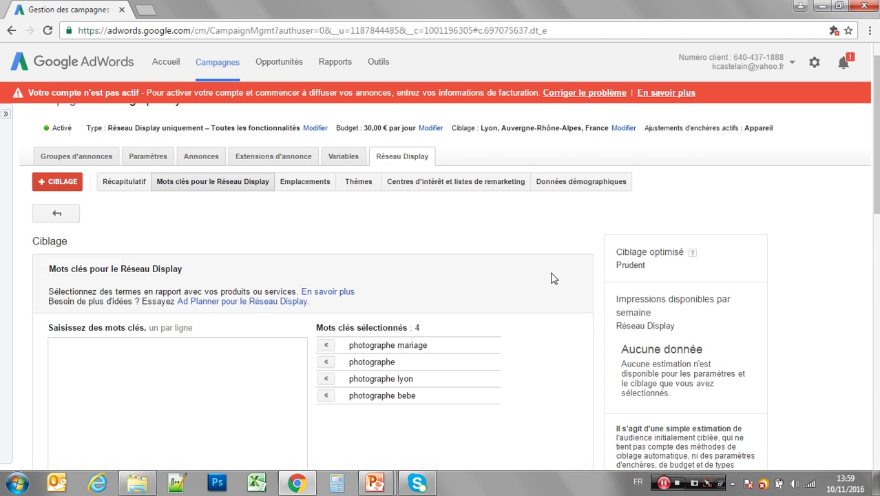
scroll(251, 288, up, 3)
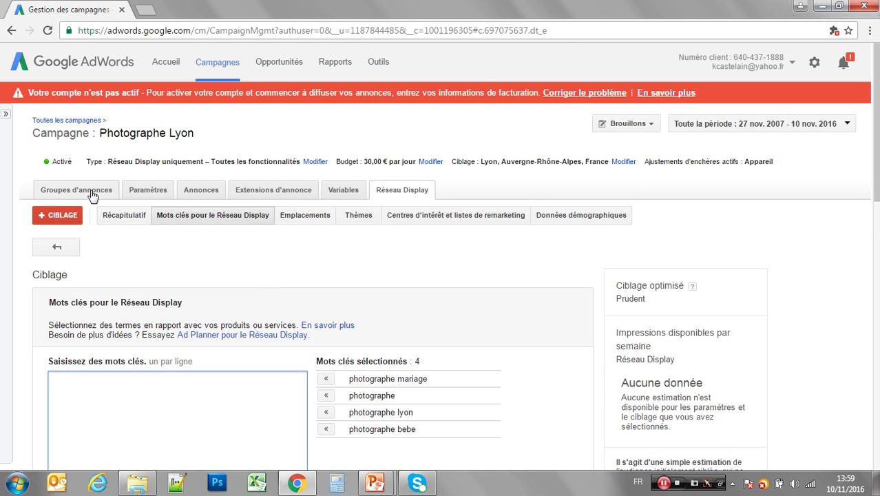
Start a new ad group in the "Photographe Lyon" campaign, named "Themes" with a maximum CPC bid of €0,26
click(90, 195)
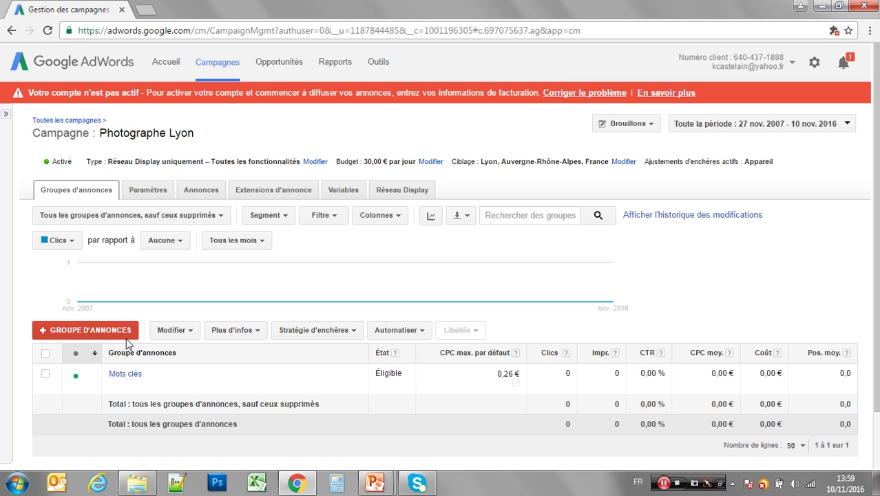
click(99, 333)
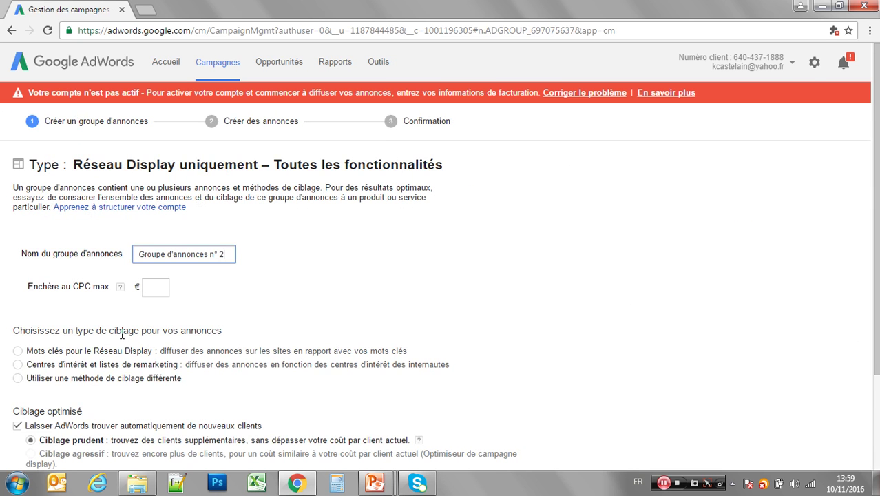
triple_click(198, 254)
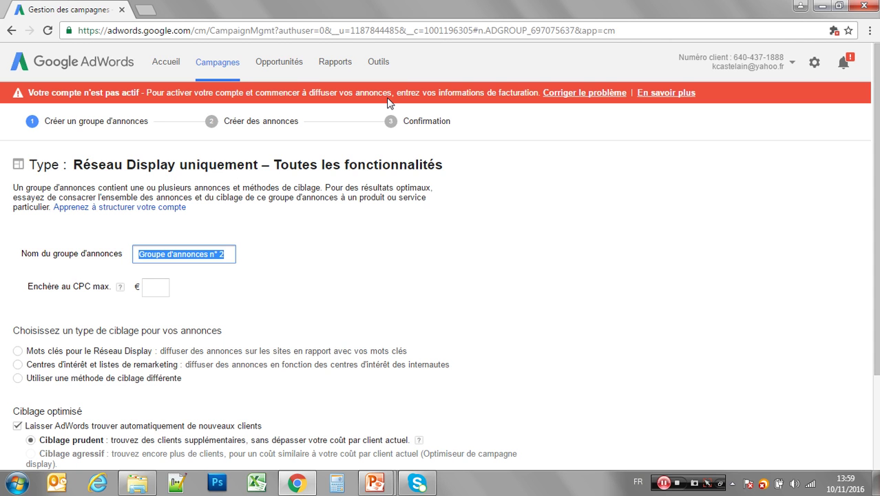
text(Themes)
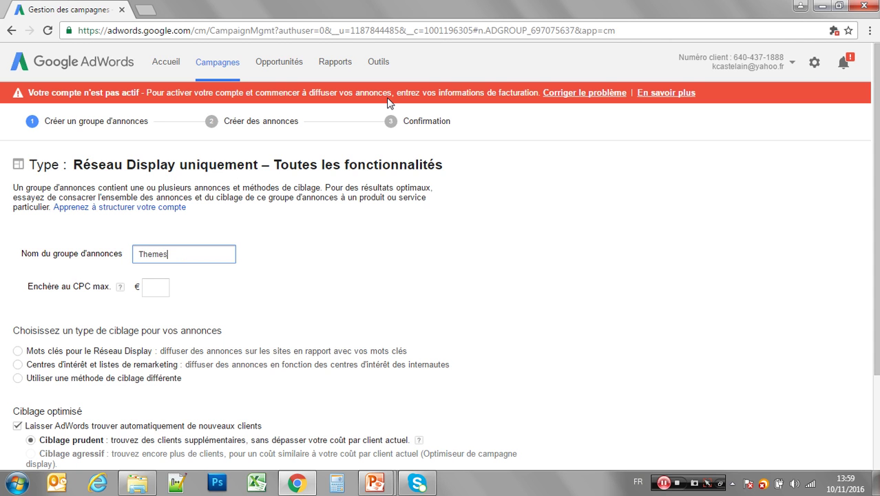
click(154, 288)
text(0)
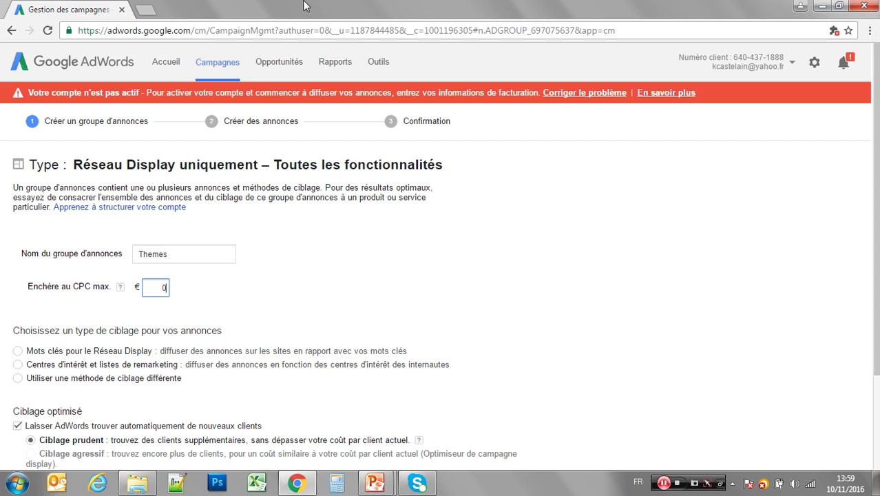
text(,26)
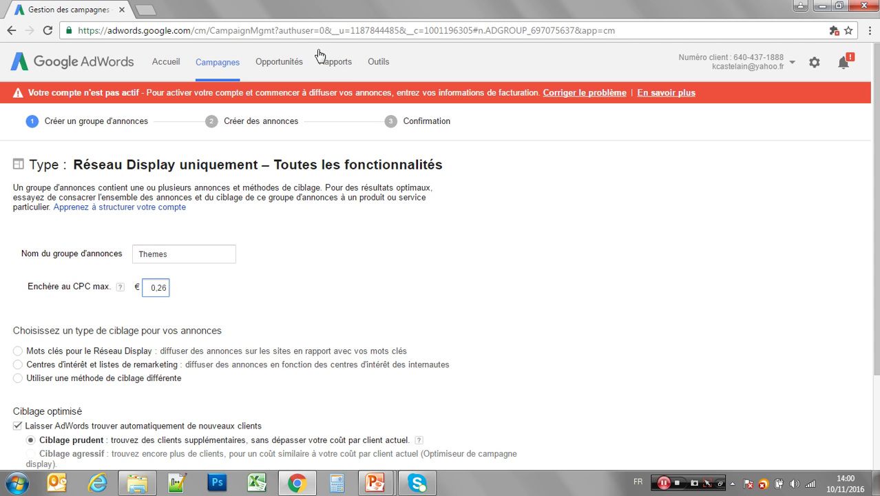
click(274, 298)
Choose to use a different targeting method for the new ad group and set it to "Thèmes"
scroll(273, 298, down, 1)
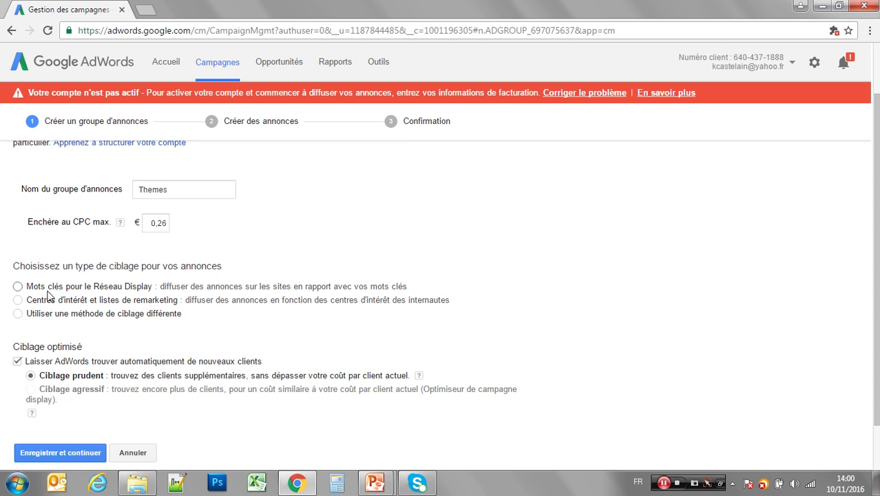
click(19, 314)
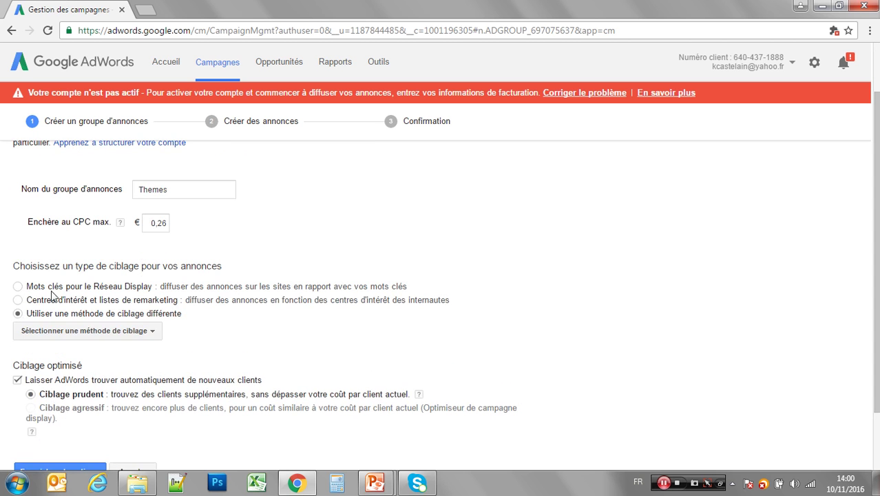
click(125, 329)
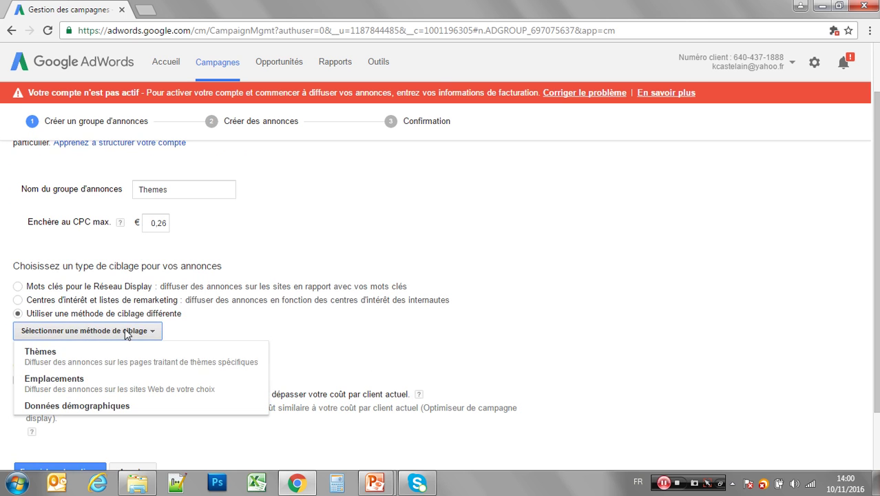
click(74, 365)
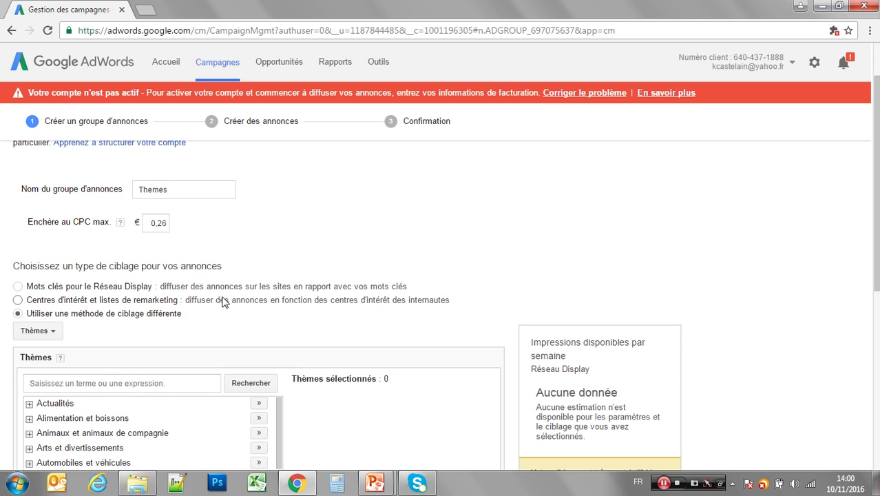
scroll(222, 301, down, 3)
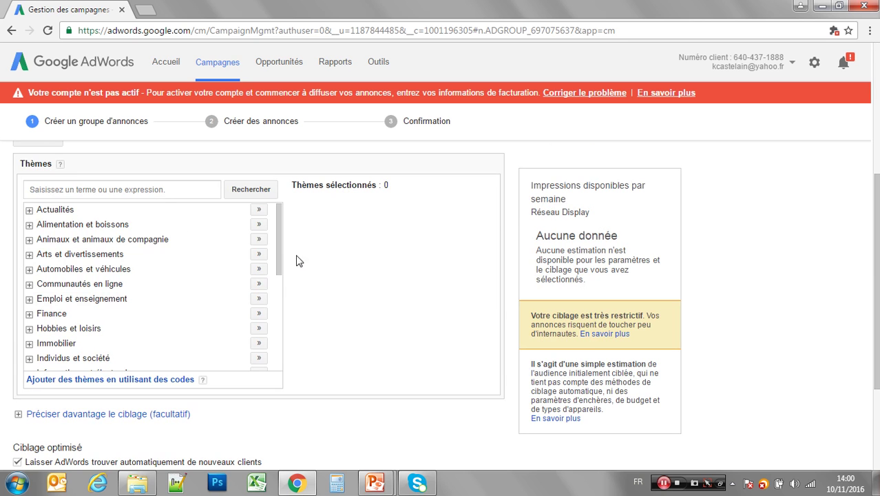
Search the themes for "mariage" and add "Mariages" under "Hobbies et loisirs › Occasions spéciales" to the selected themes
drag(281, 241, 244, 202)
click(138, 190)
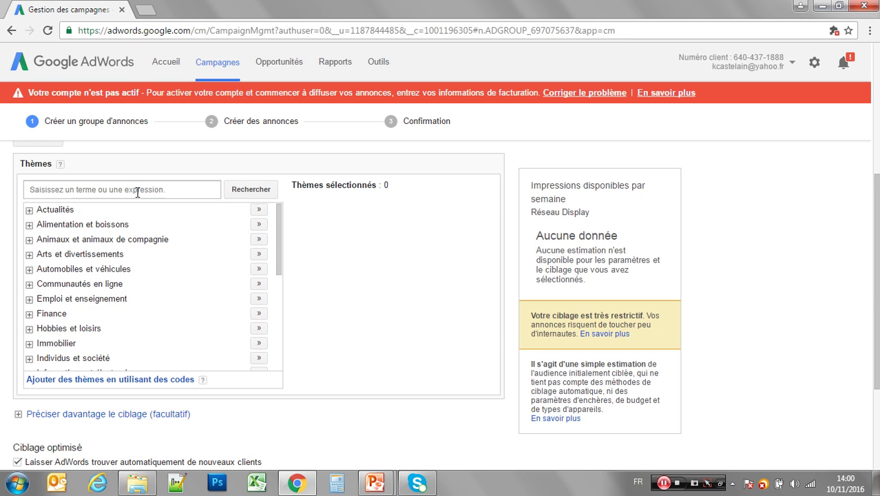
text(mariag)
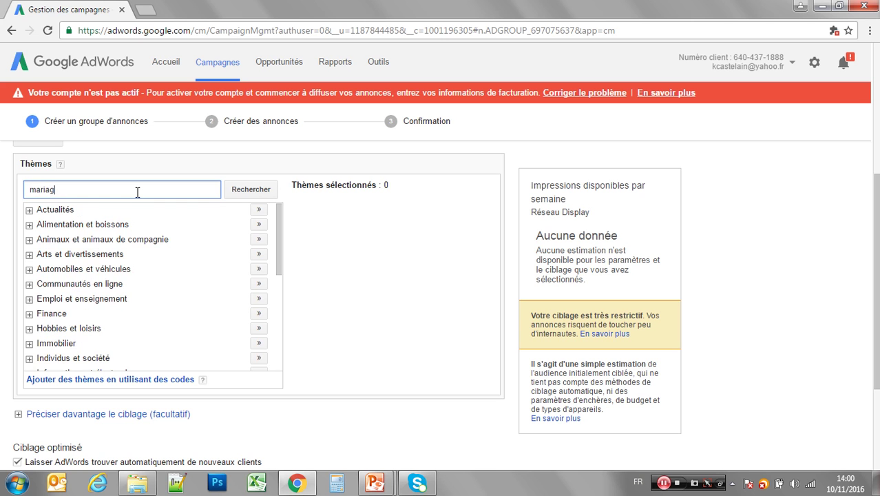
text(e)
key(Return)
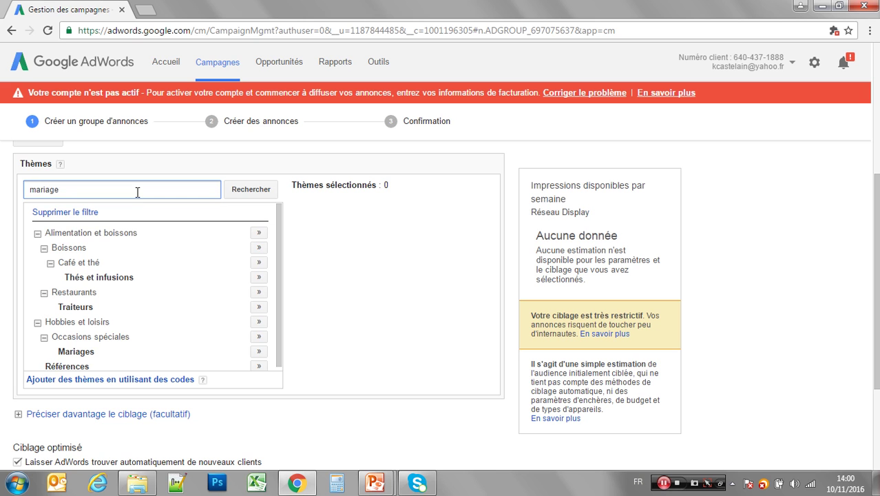
scroll(136, 239, down, 1)
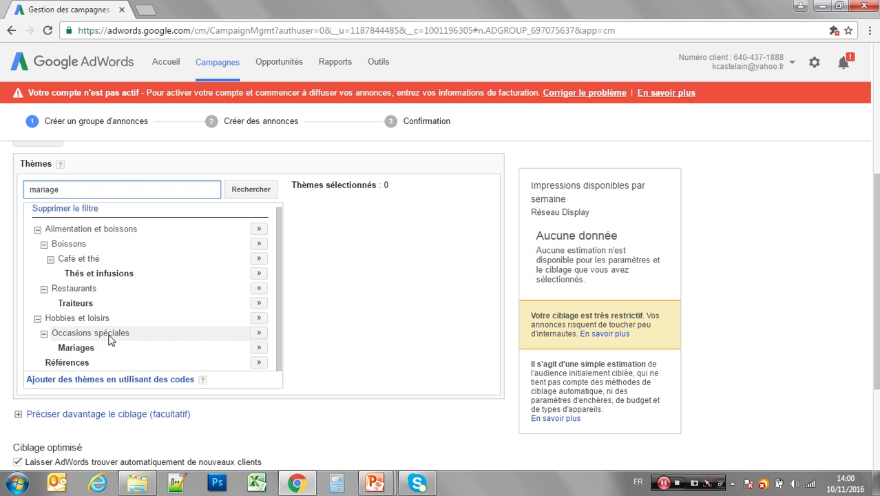
click(259, 347)
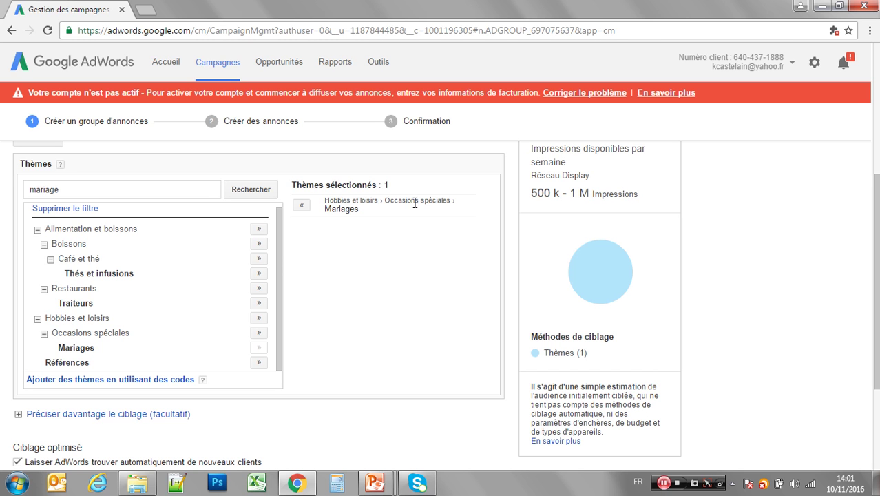
Examine the estimate of weekly available Display Network impressions for the selected theme
scroll(605, 266, up, 2)
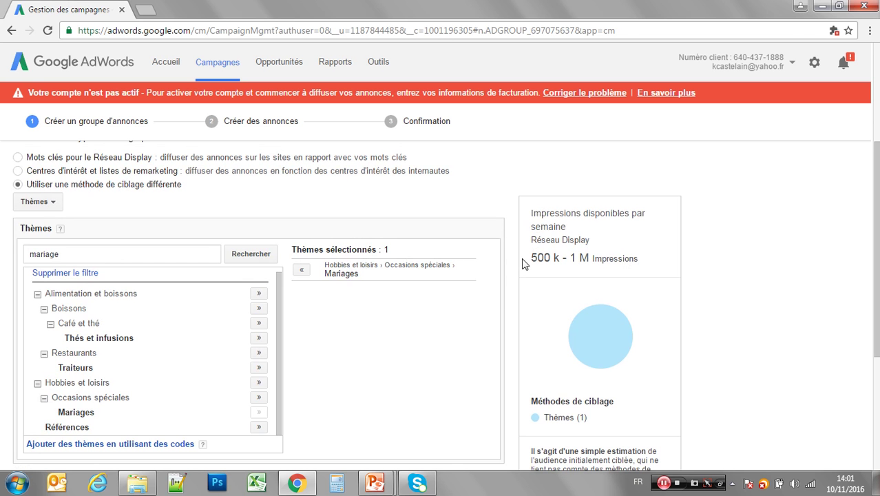
drag(532, 258, 644, 260)
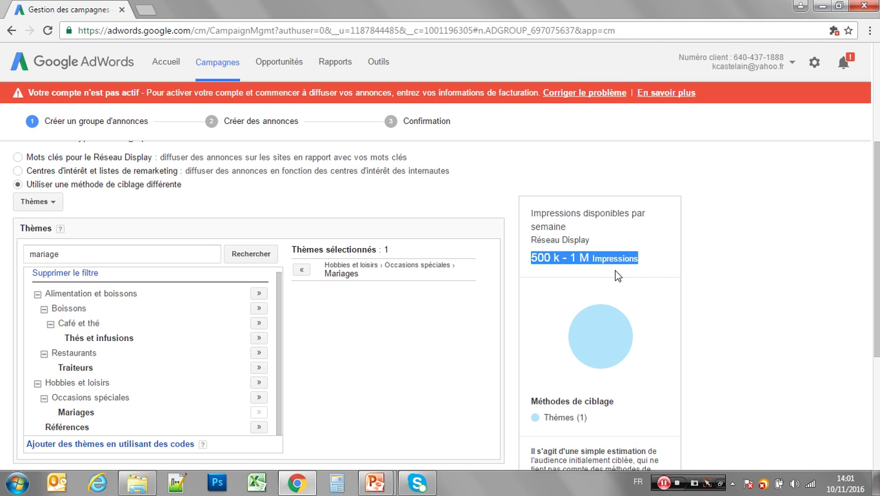
scroll(596, 289, down, 2)
scroll(595, 289, up, 2)
click(595, 290)
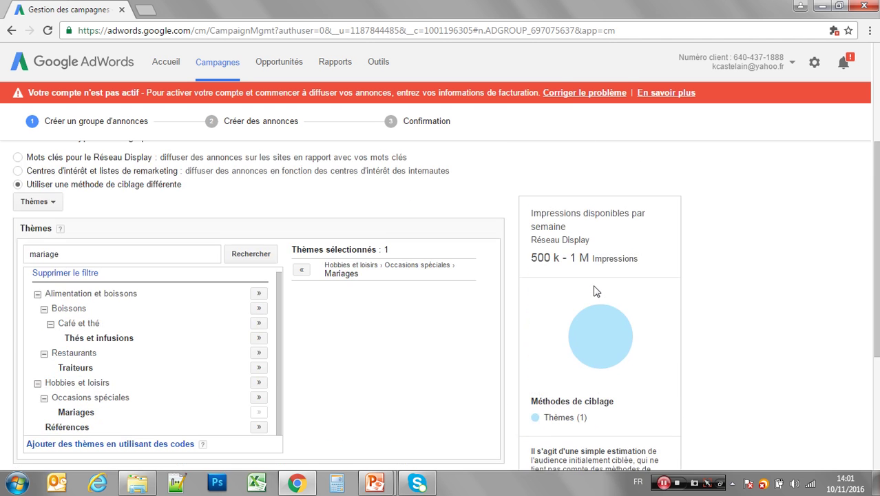
drag(530, 258, 657, 258)
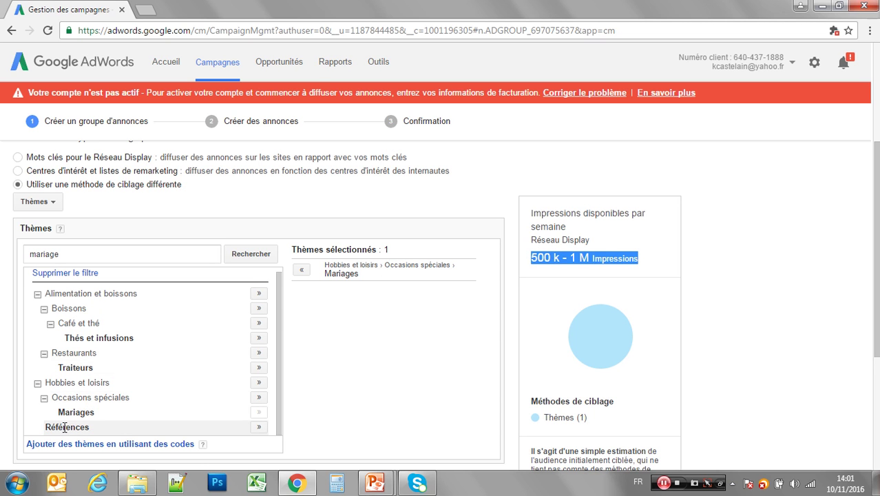
Keep the default optimised targeting for the "Themes" ad group, save the ad group and continue to ad creation
scroll(55, 330, down, 2)
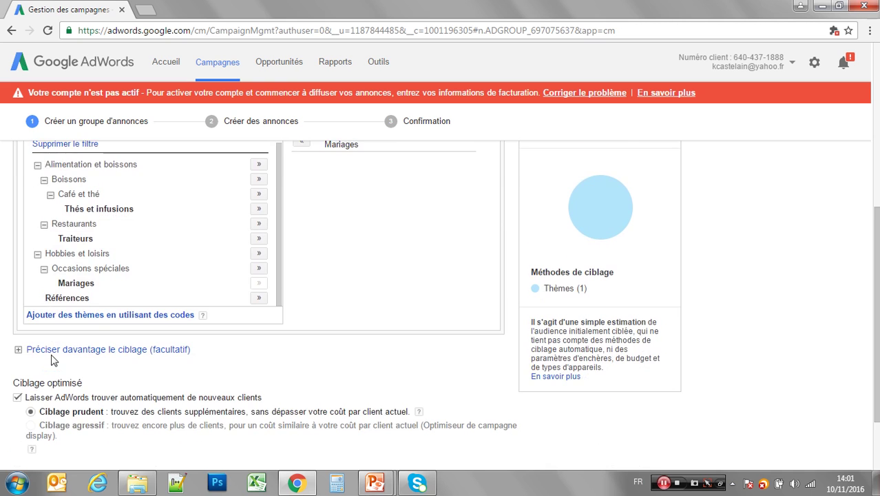
scroll(53, 360, down, 1)
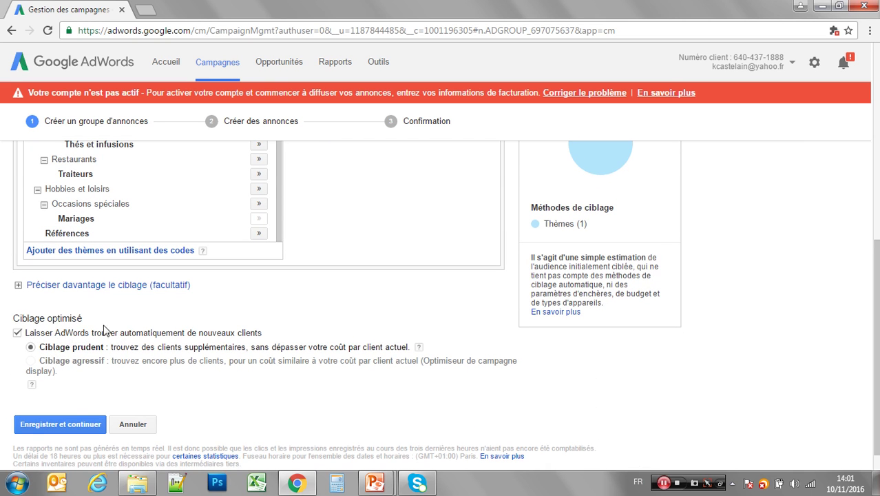
click(76, 424)
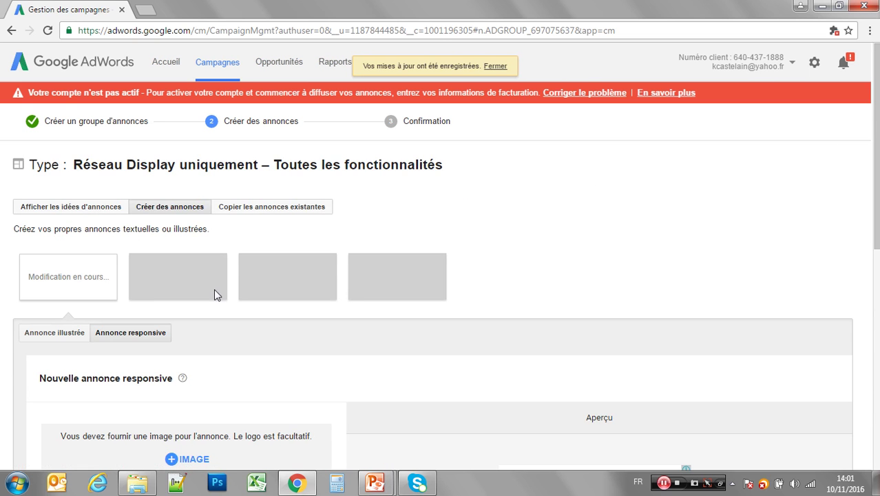
Look at the option to copy existing ads, and skip ad creation in the setup, confirming the skip
click(244, 212)
scroll(244, 217, down, 2)
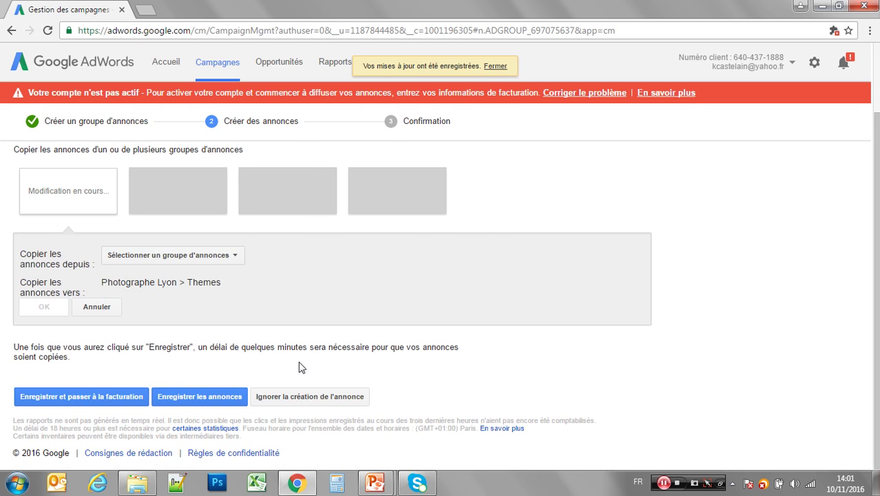
click(334, 396)
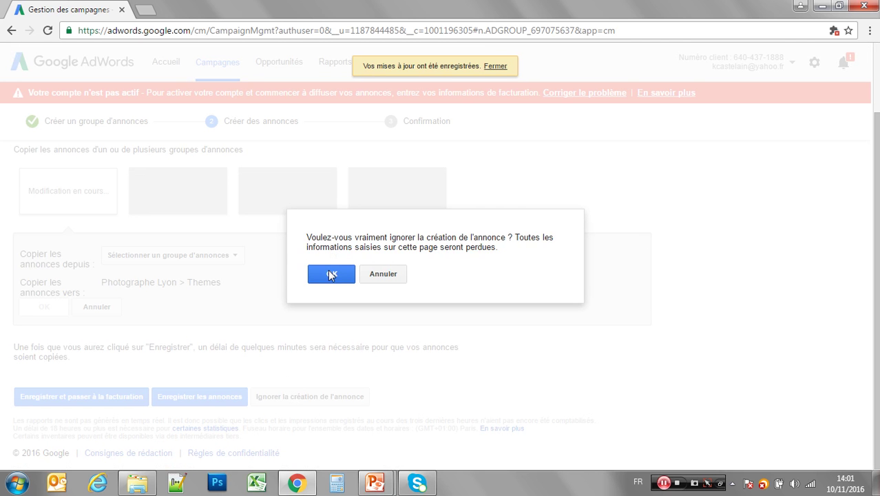
click(331, 274)
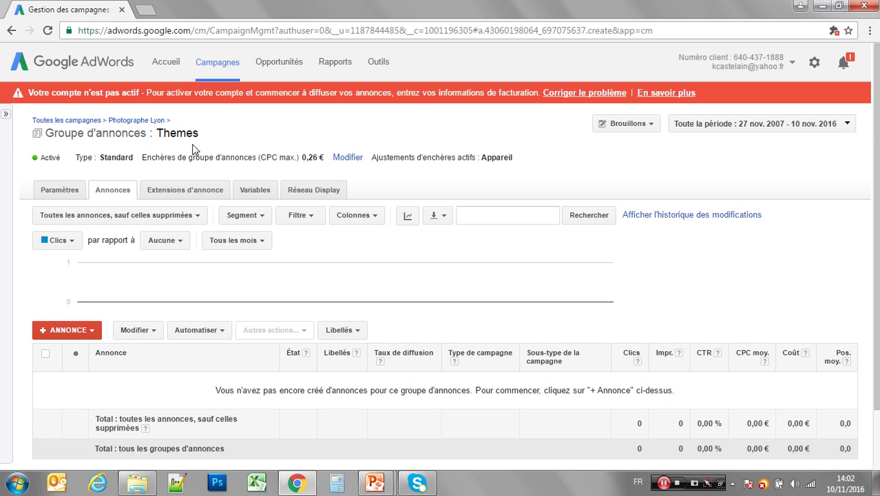
click(71, 333)
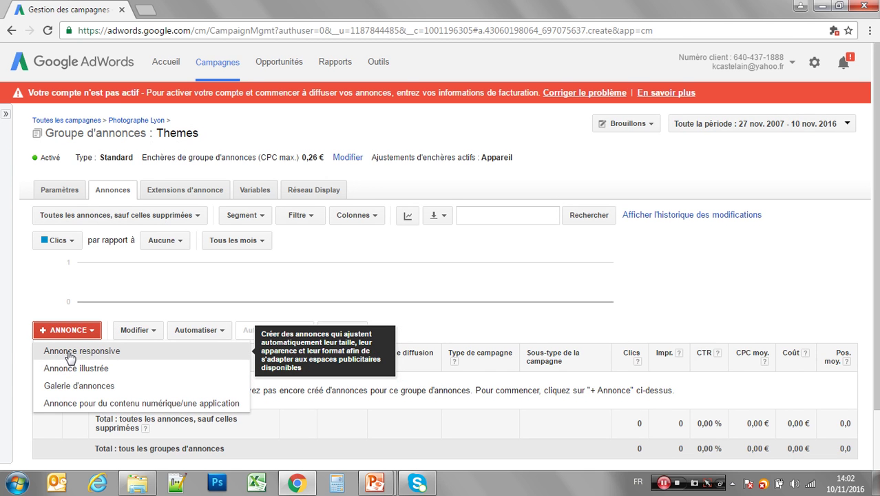
click(70, 352)
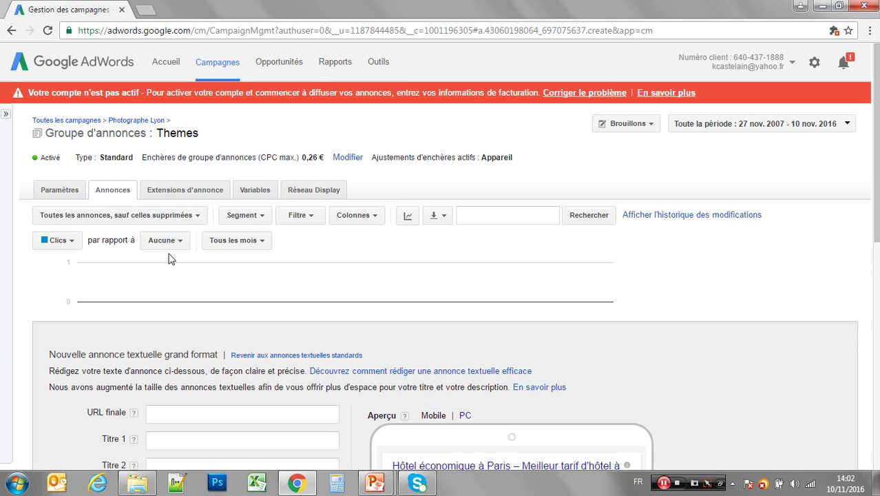
scroll(172, 259, down, 3)
click(198, 220)
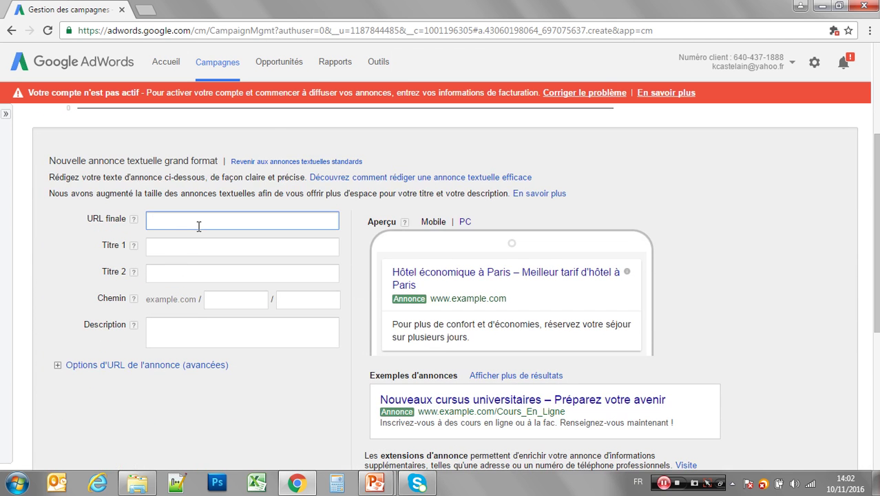
text(w)
key(super)
text(w)
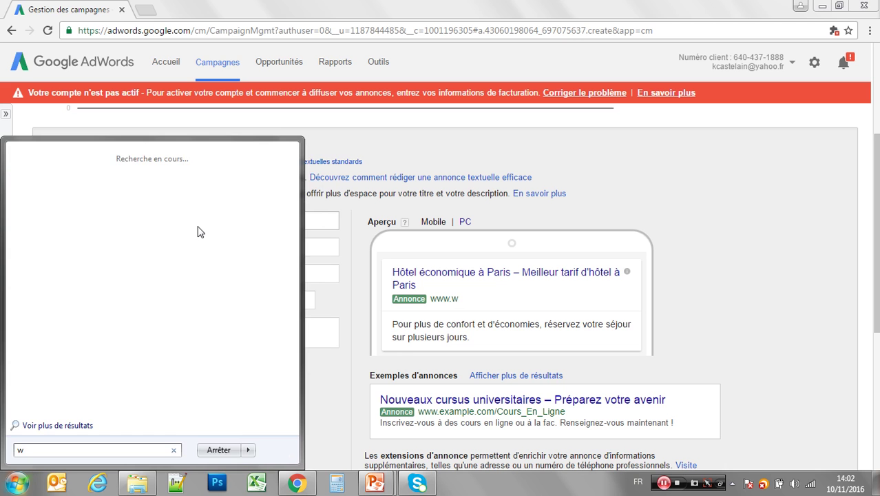
key(Escape)
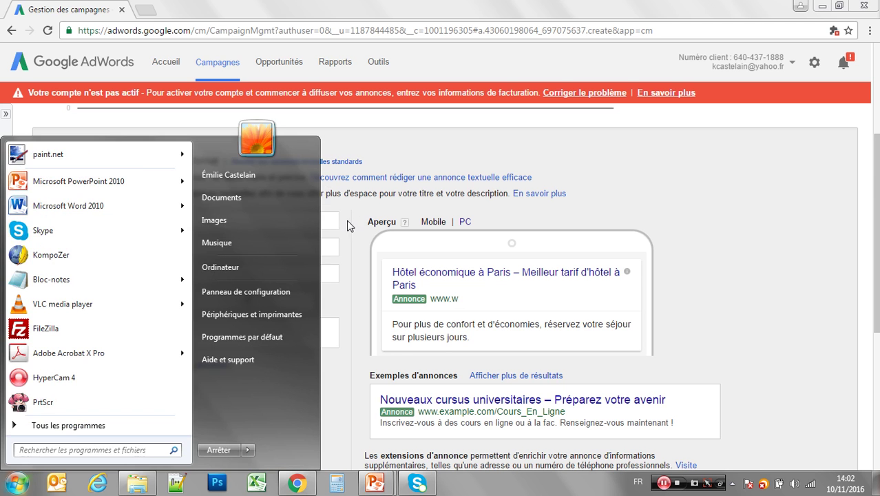
click(335, 220)
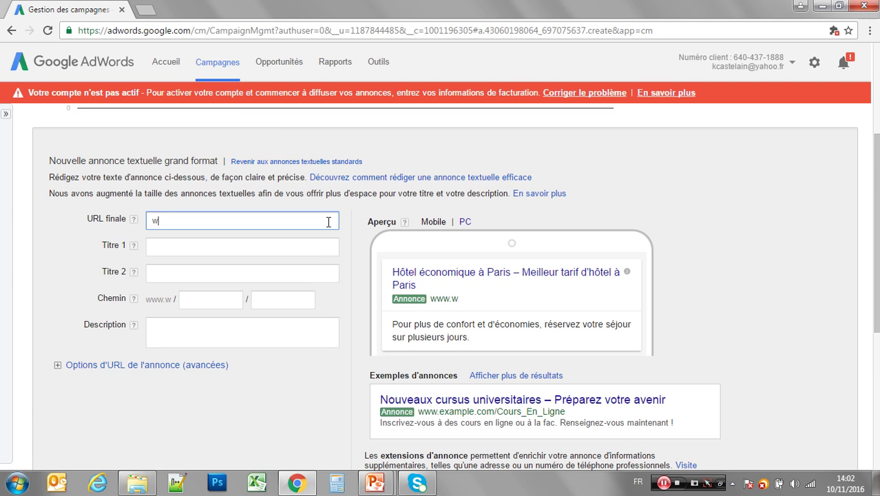
text(ww.photographe-)
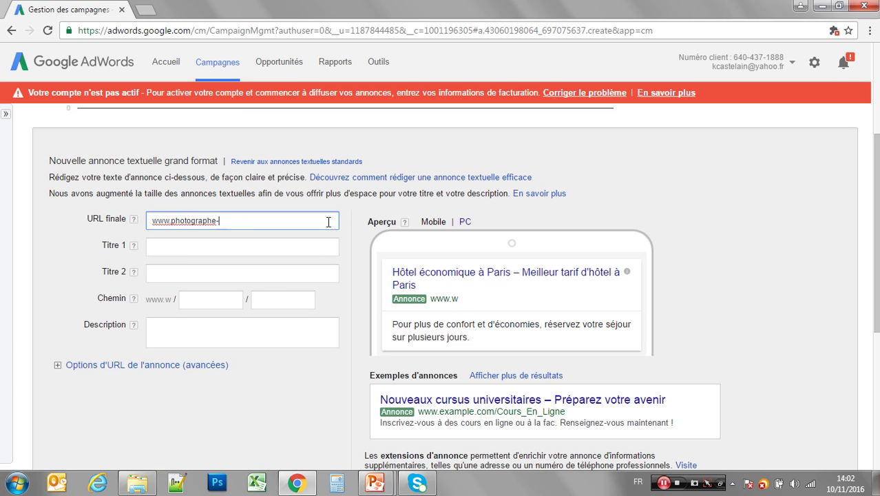
text(mariage.fr)
Set the ad's first title to "Vous cherchez un photographe ?" and its second title to "Photographe mariage Lyon"
click(299, 248)
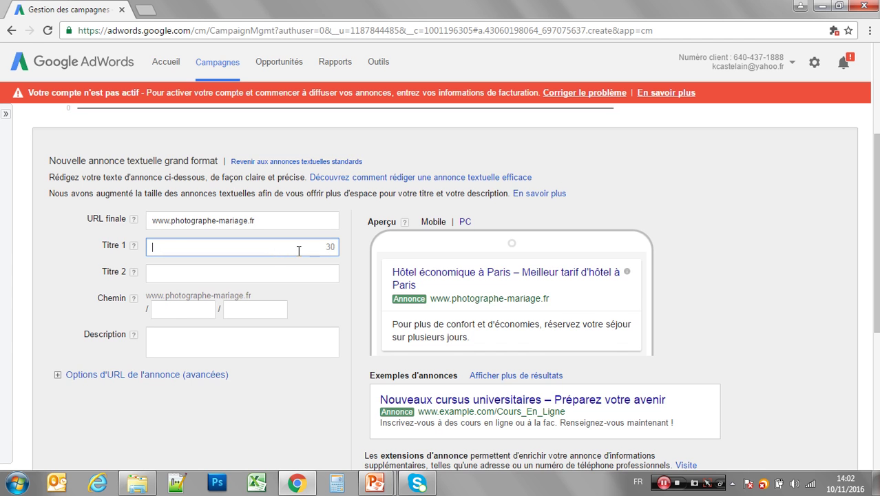
text(Vous cherchez un)
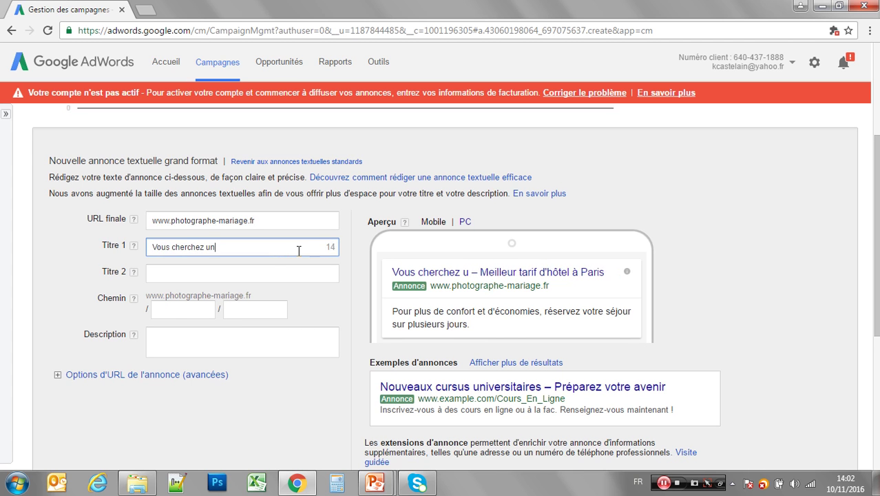
text( photograp)
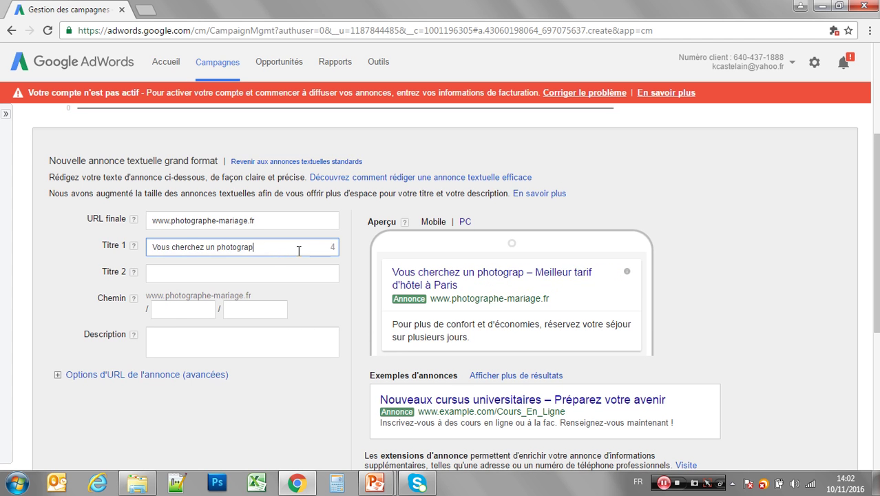
text(he ?)
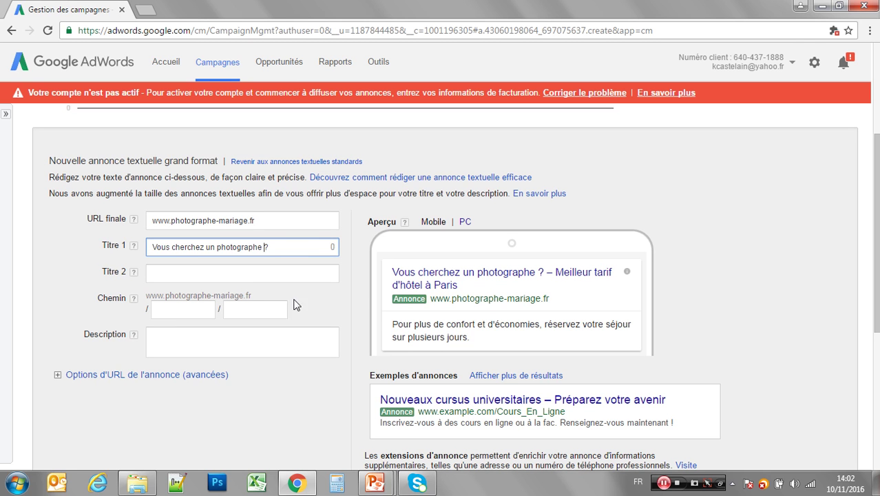
click(243, 278)
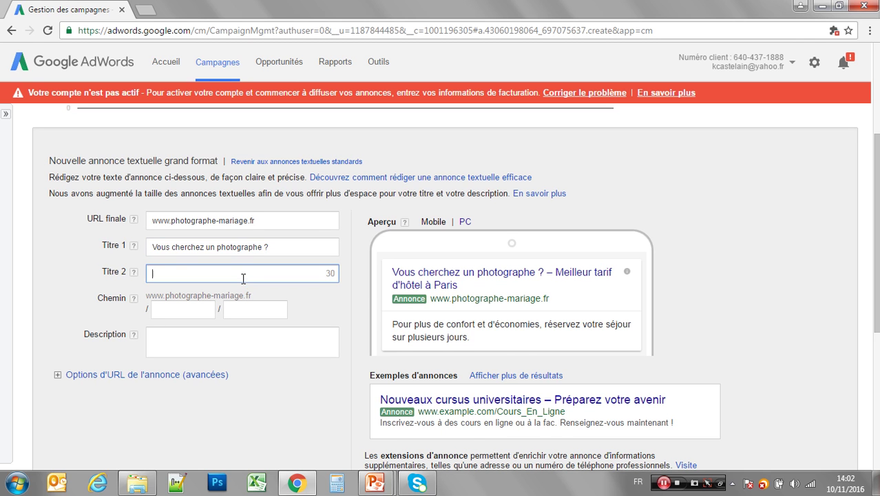
text(Photograph)
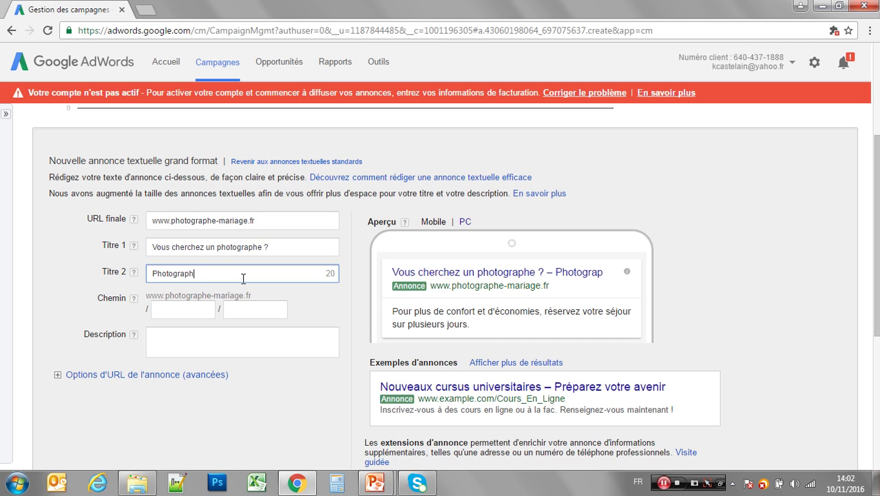
text(e mariage )
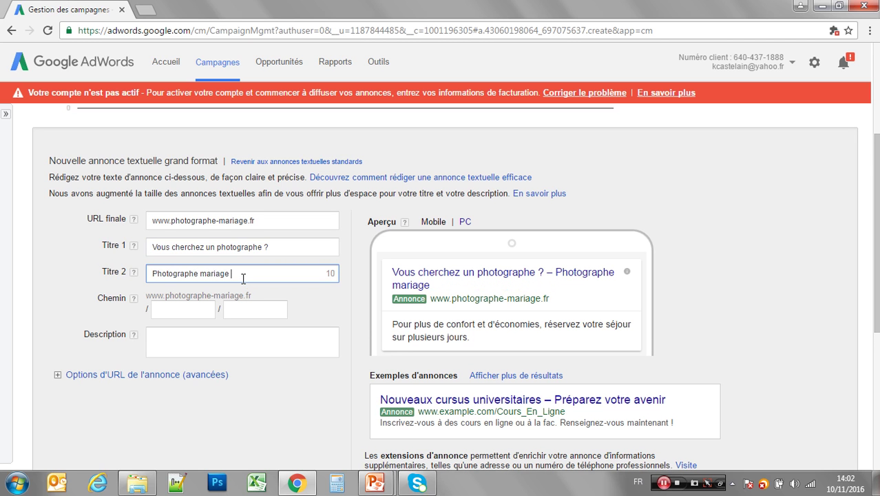
text(Lyon)
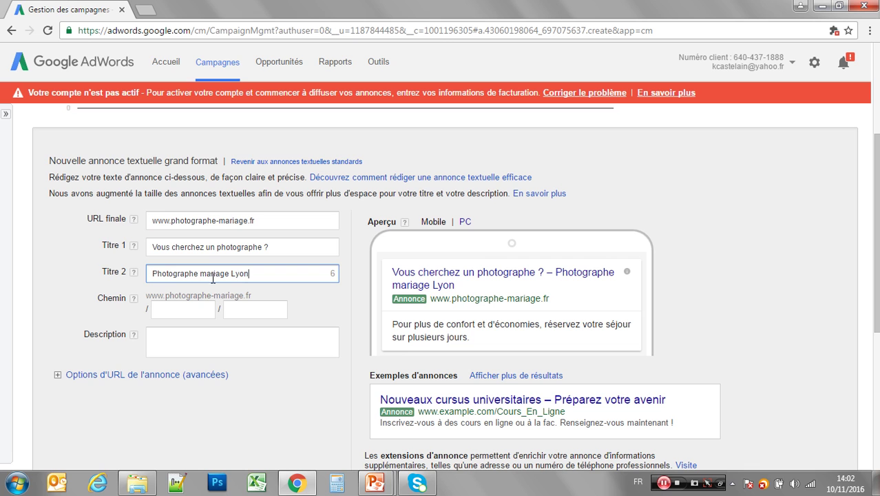
Set the first segment of the ad's display path to "Lyon" and leave the second segment empty
click(190, 309)
text(L)
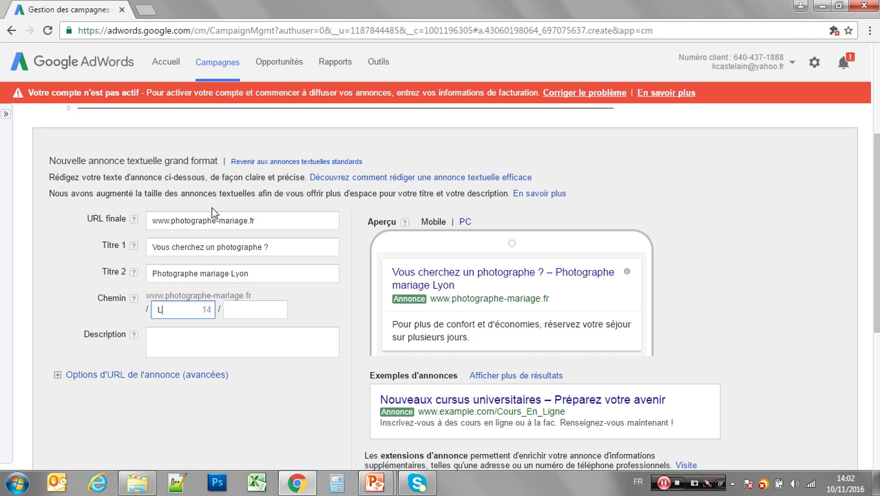
text(yon)
key(Tab)
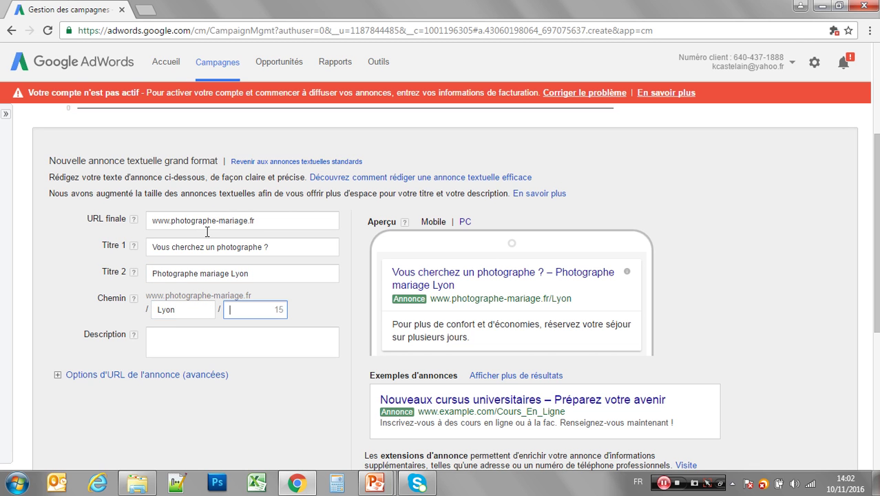
Write the ad description: the photographer's first name, a comma, and "photographe spécialisé en mariage sur la région lyonnaise vous propose"
click(224, 347)
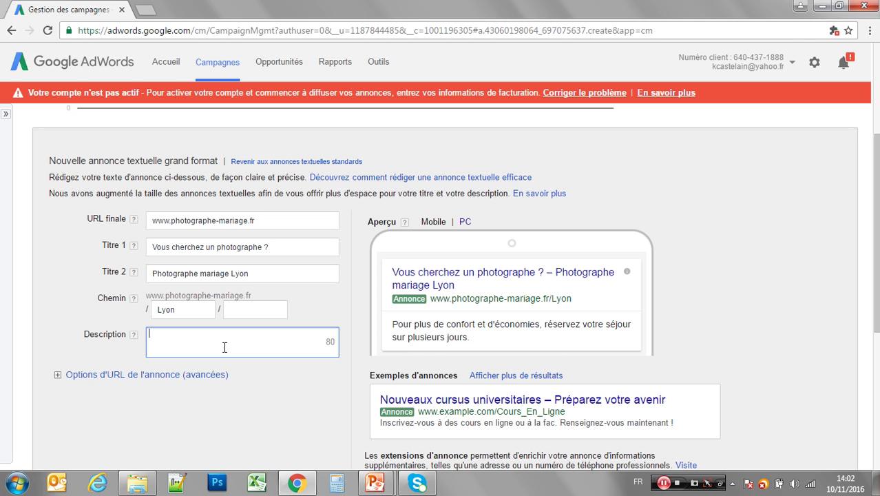
text(Kevin, s)
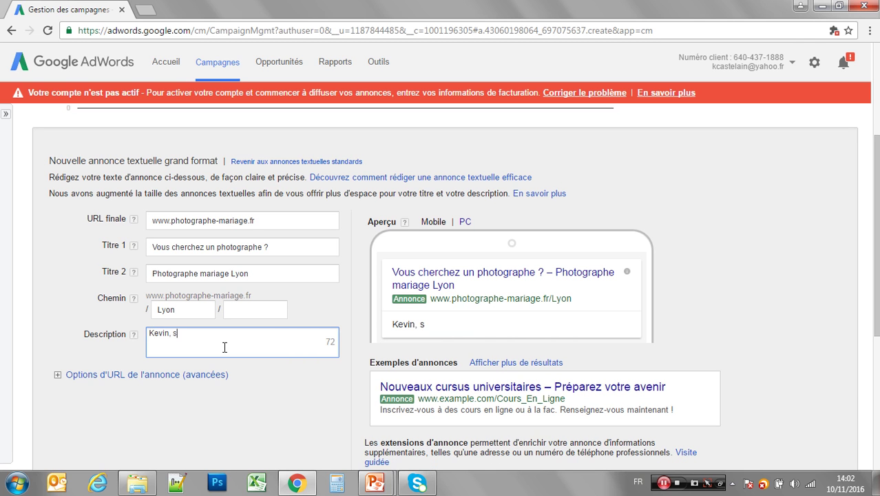
key(BackSpace)
text(photographe spécialisé )
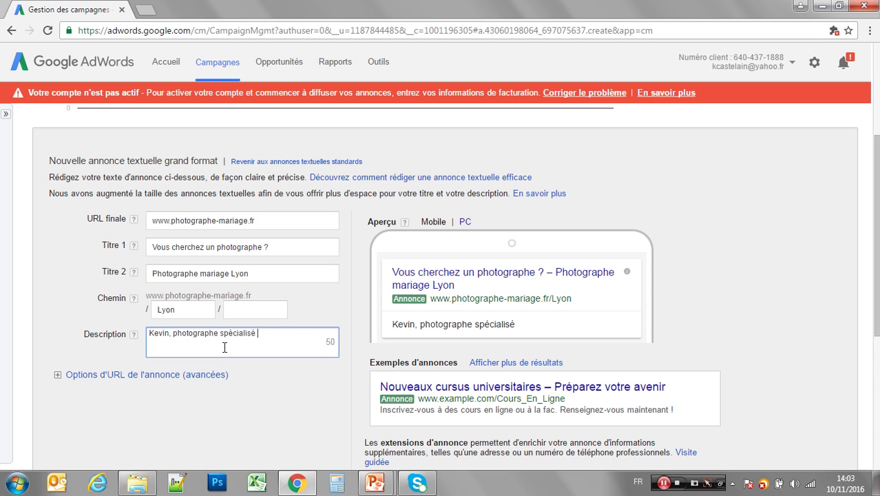
text(en mariage)
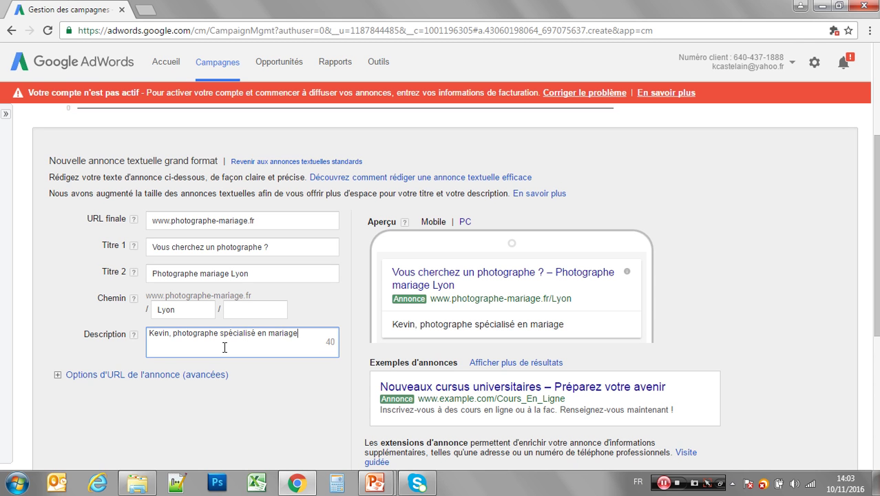
text( sur la région lyonnai)
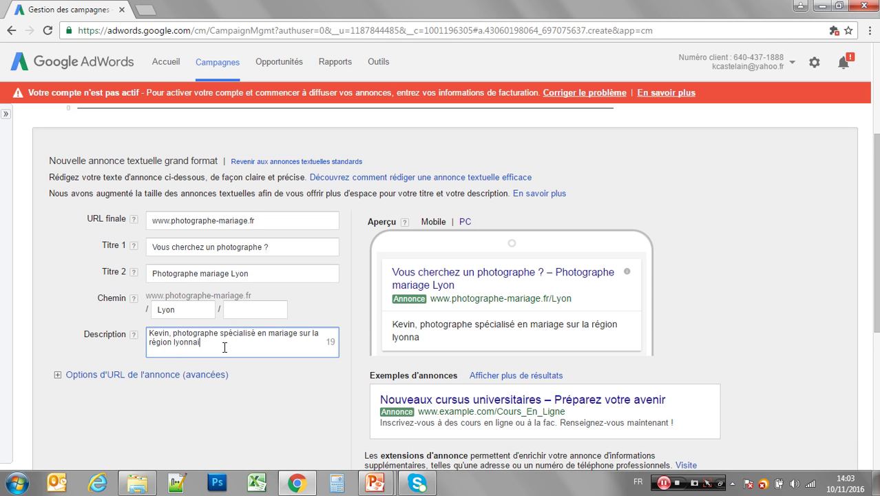
text(se vous propose)
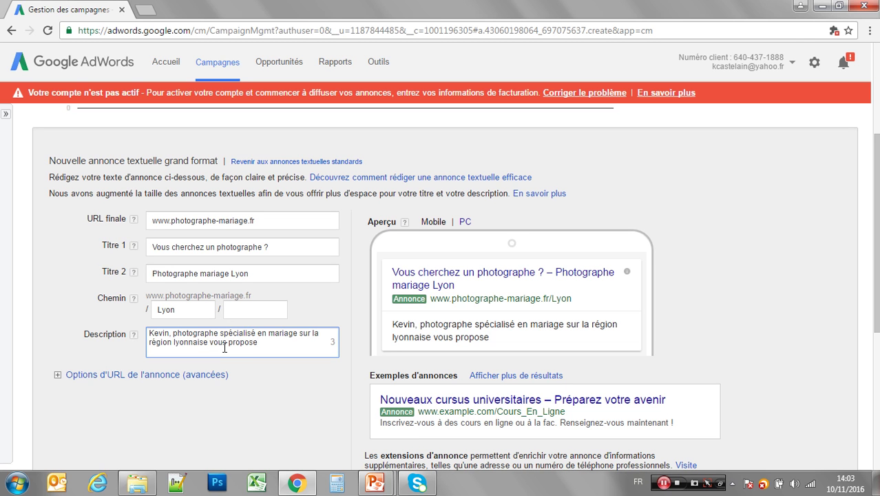
Replace the ending "vous propose" of the ad description with "vous accueille."
key(BackSpace)
key(BackSpace)
key(BackSpace)
key(BackSpace)
key(BackSpace)
key(BackSpace)
key(BackSpace)
key(BackSpace)
key(BackSpace)
key(BackSpace)
key(BackSpace)
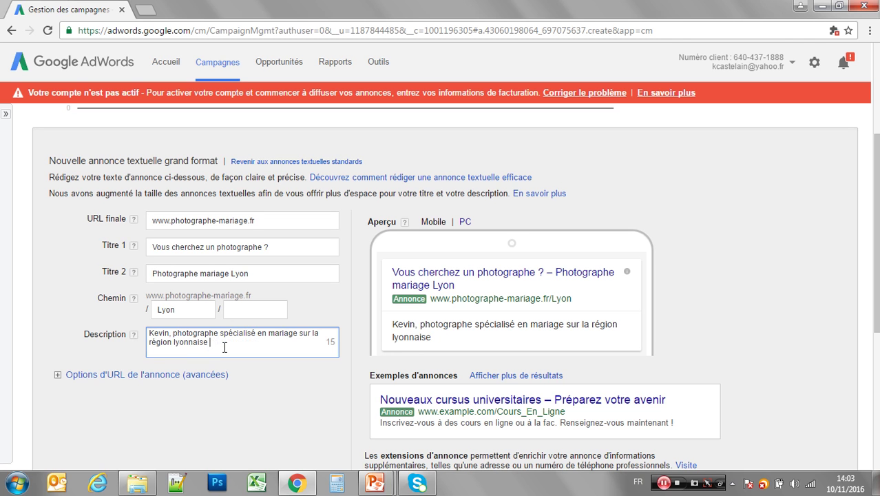
text(vous accueille.)
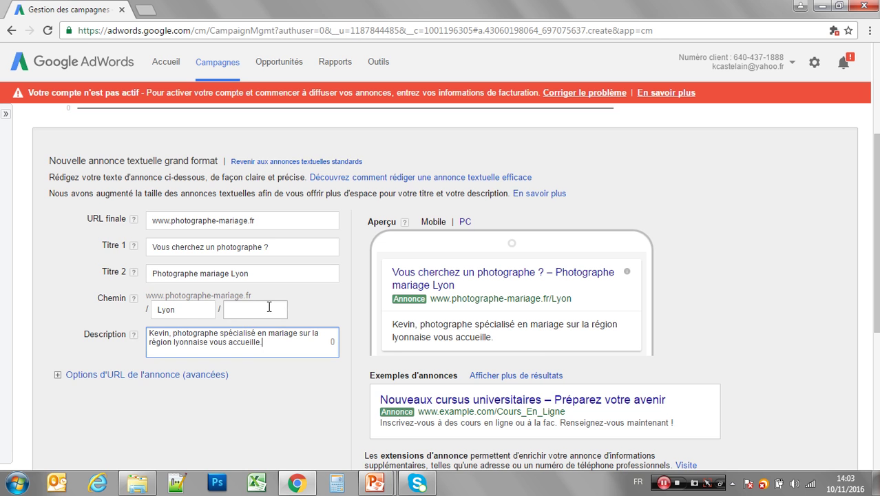
Save the new text ad in the "Themes" ad group and return to the ad group's overview
scroll(252, 307, down, 1)
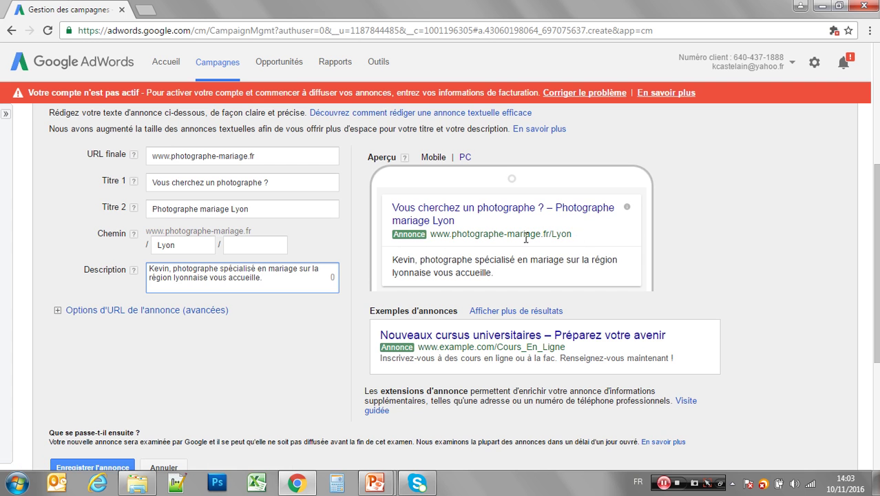
scroll(179, 270, down, 1)
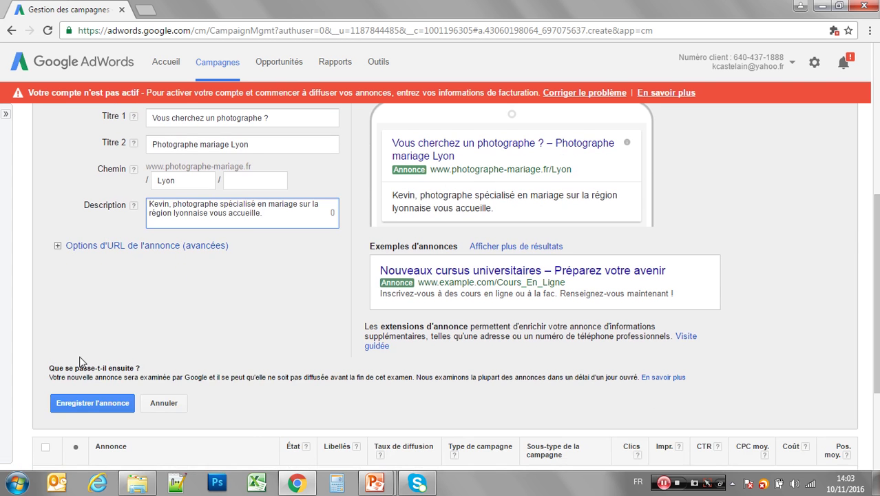
click(89, 401)
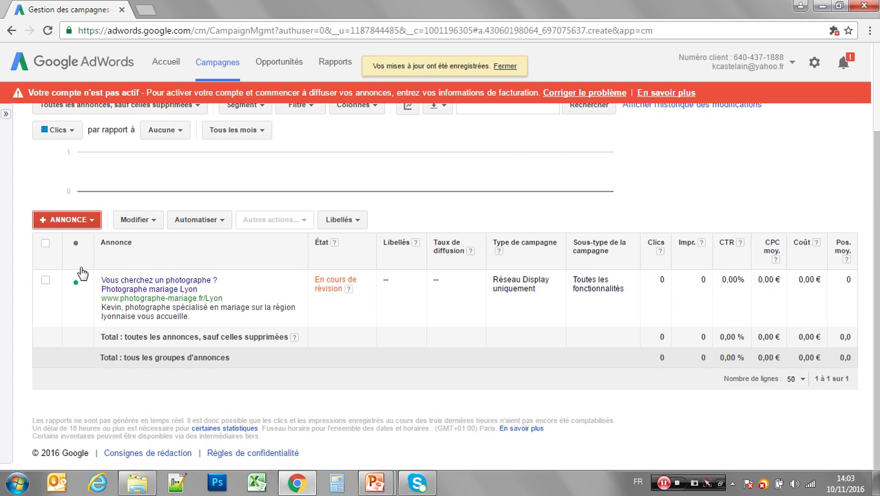
scroll(192, 301, up, 3)
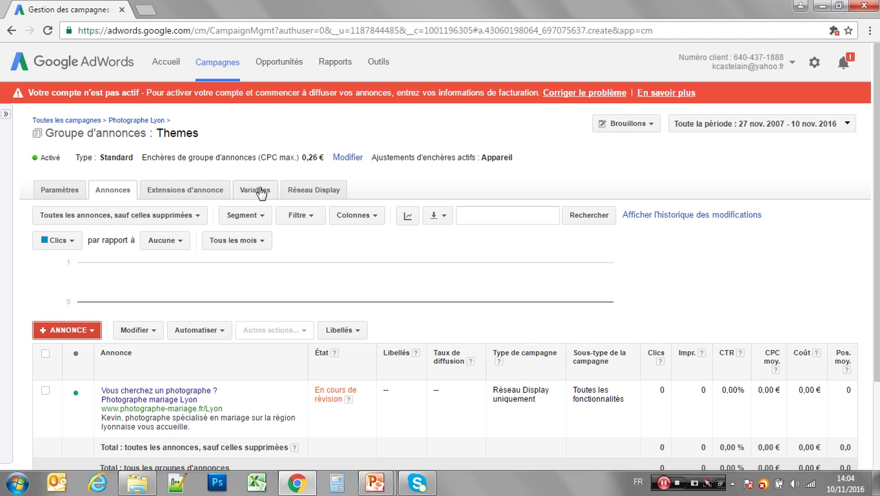
Review the "Themes" ad group's Display targeting and the performance summary of the "Photographe Lyon" campaign
click(310, 192)
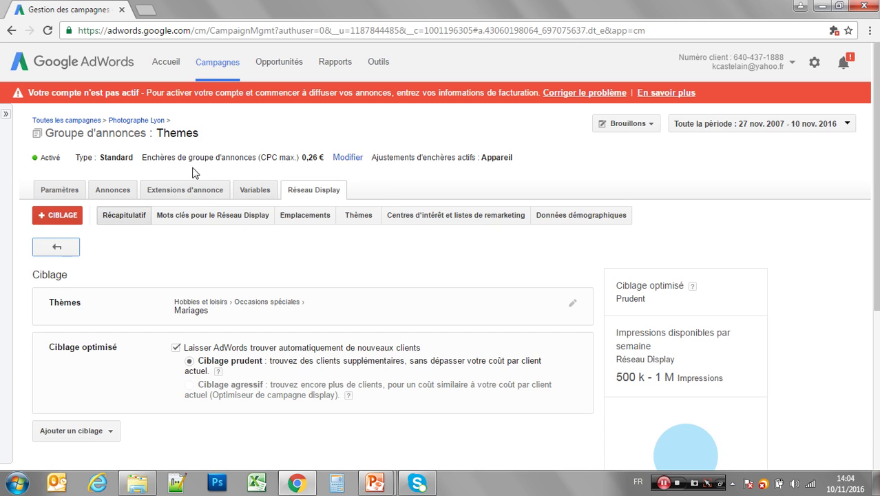
click(129, 119)
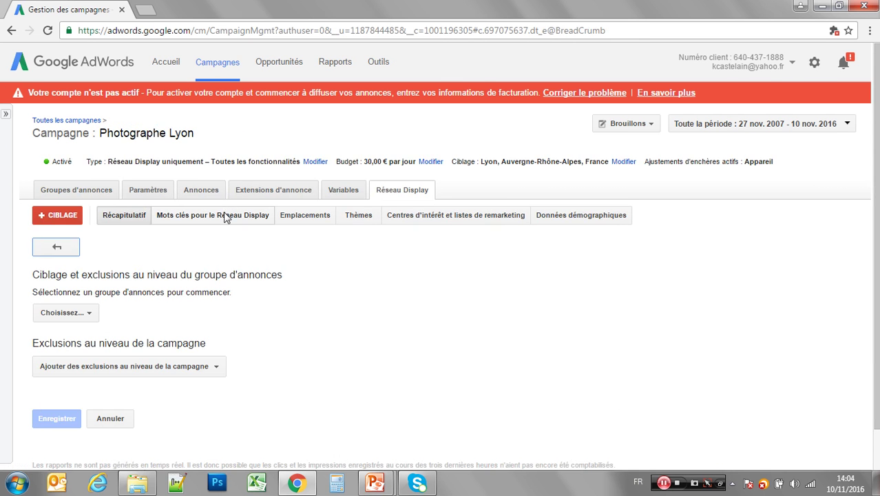
click(227, 215)
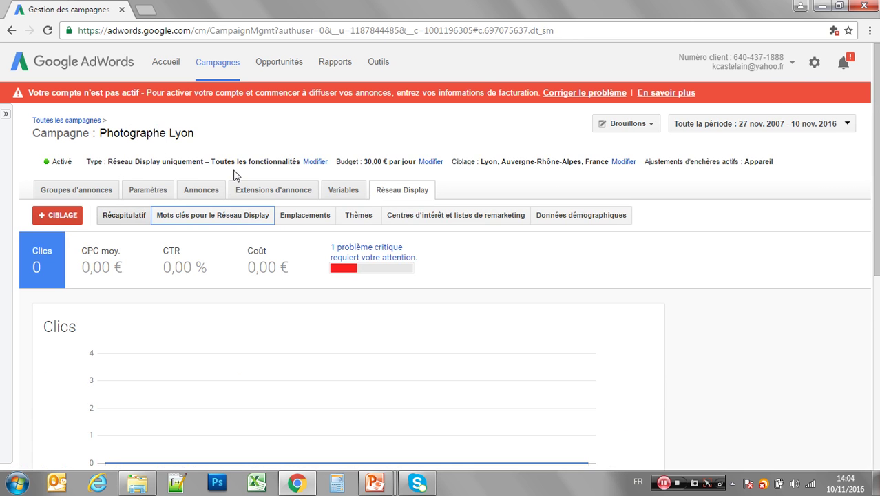
scroll(234, 176, down, 4)
scroll(234, 176, up, 4)
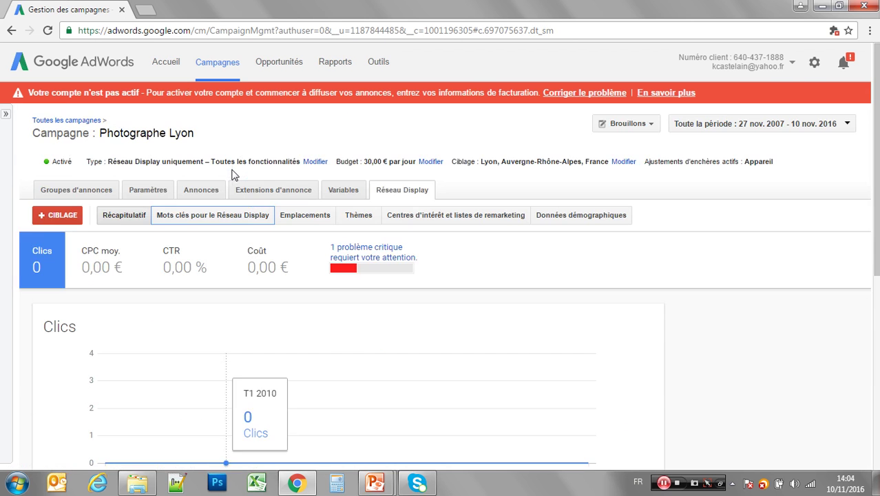
scroll(232, 173, down, 5)
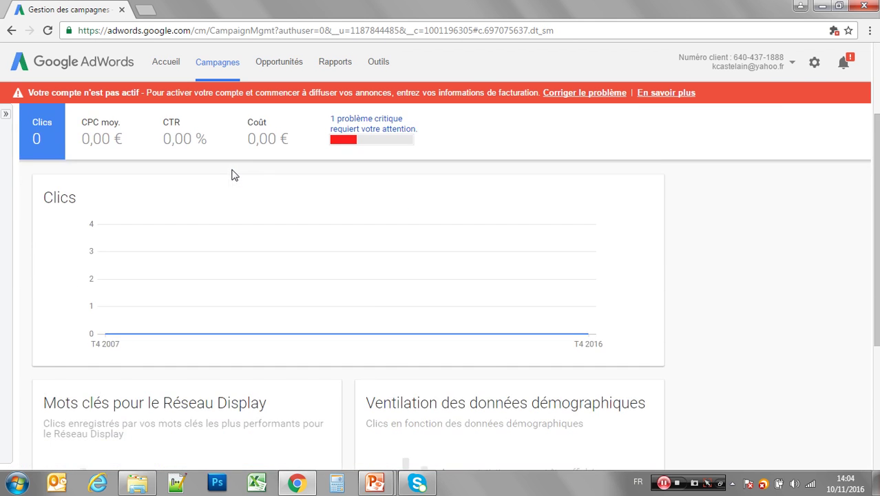
scroll(222, 162, up, 5)
Review the campaign's Display keywords, its themes and its demographic breakdown by age
click(207, 216)
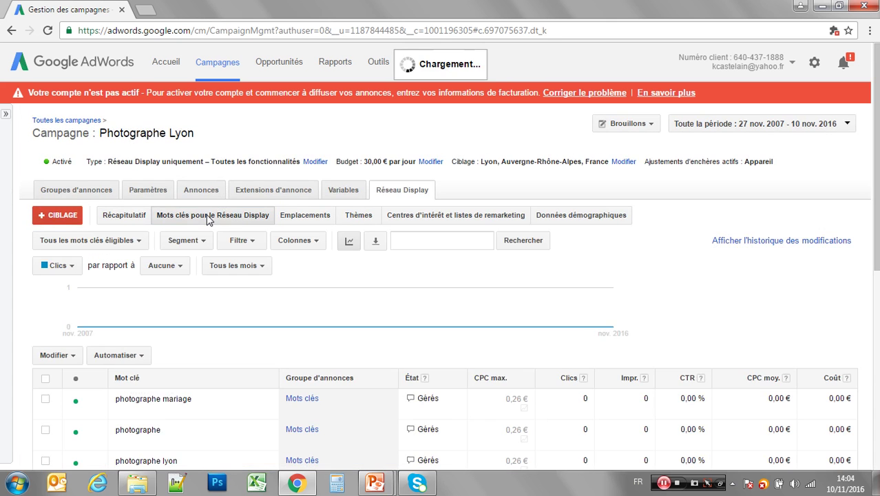
scroll(186, 241, down, 2)
scroll(193, 292, up, 2)
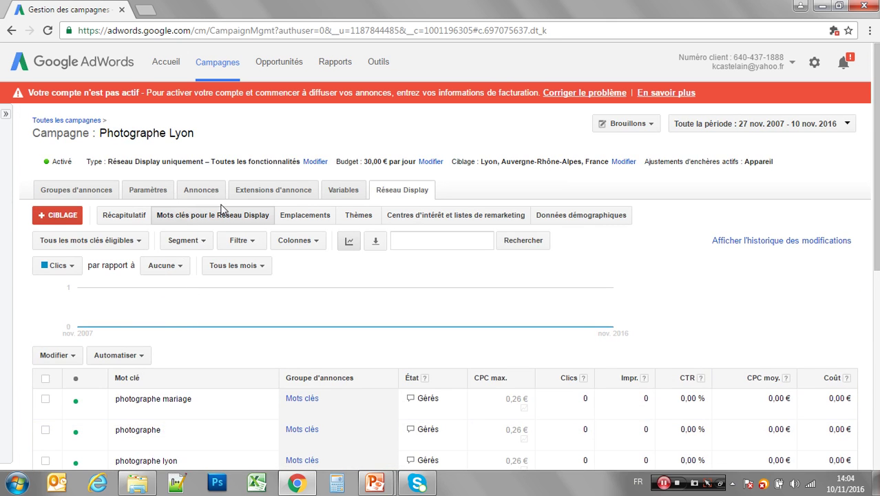
click(356, 214)
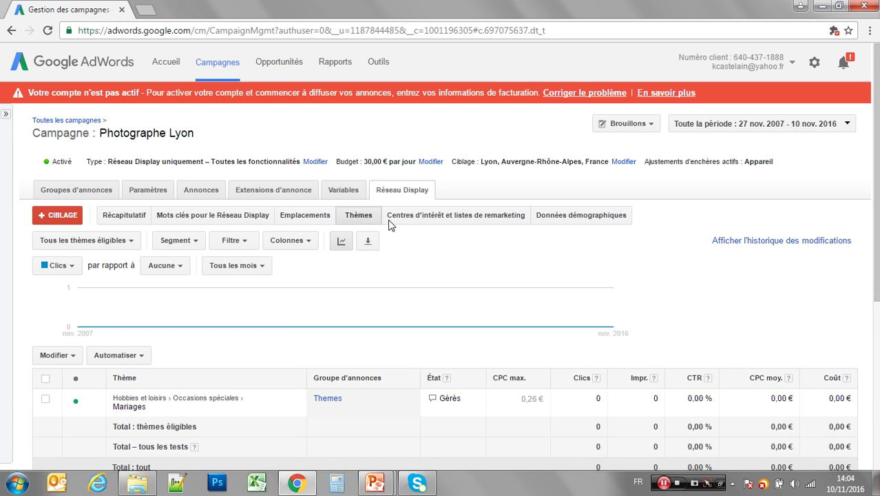
click(613, 215)
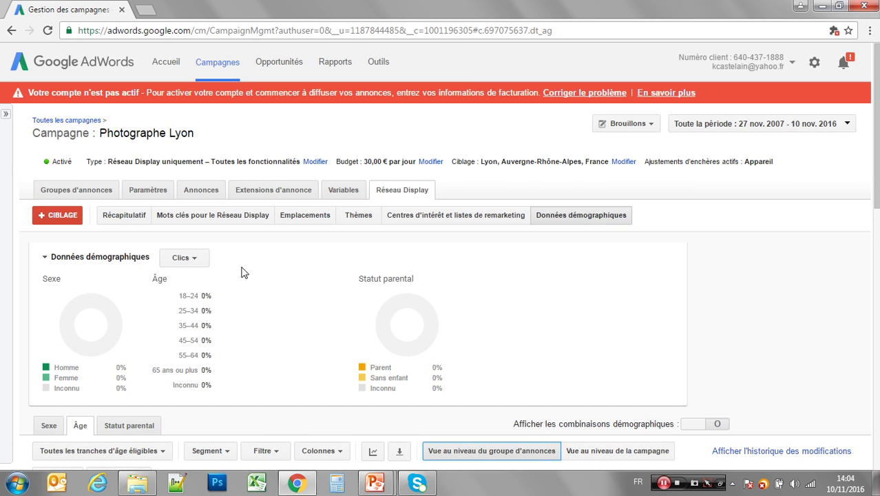
scroll(242, 271, down, 2)
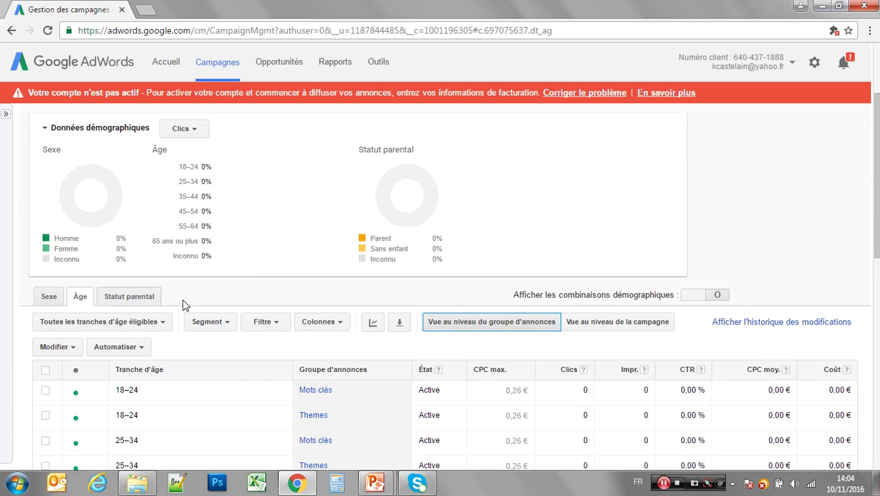
scroll(463, 304, up, 2)
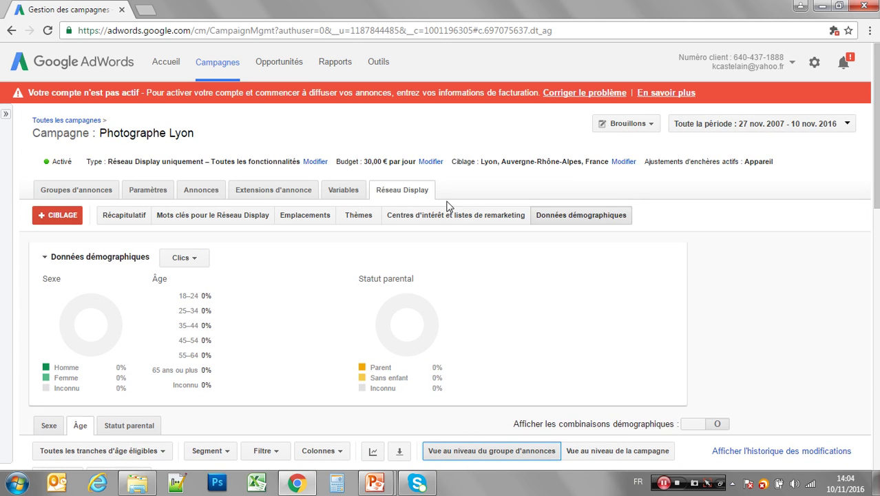
Start adding placement targeting to the "Themes" ad group of the "Photographe Lyon" campaign
click(304, 216)
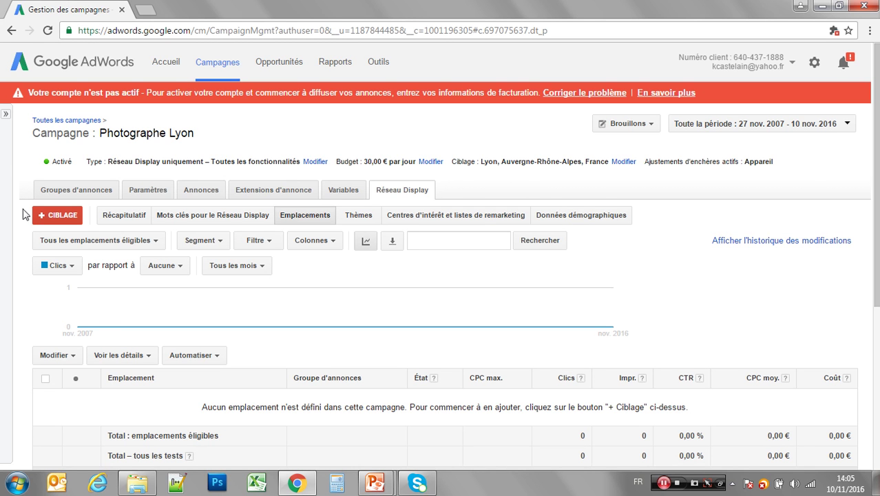
click(53, 218)
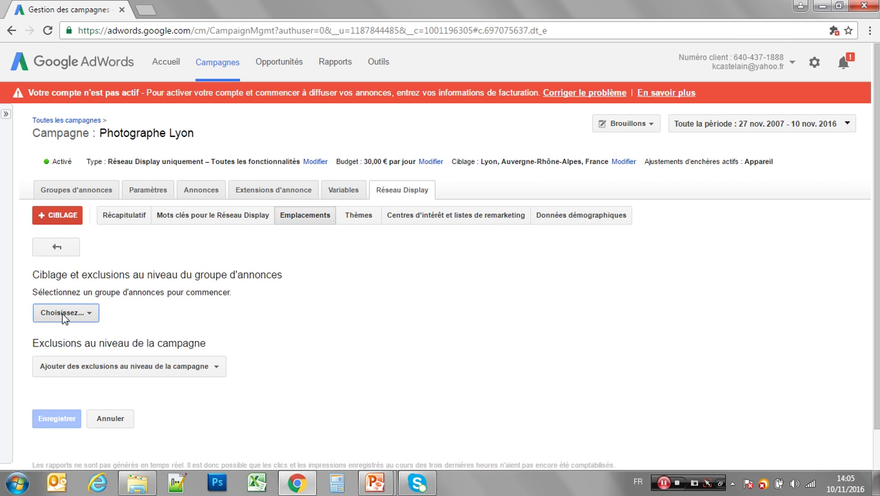
click(64, 313)
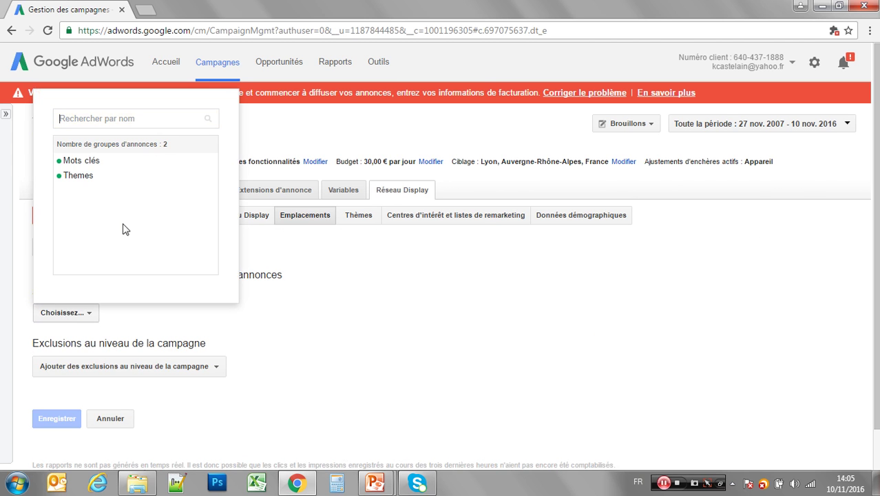
click(102, 181)
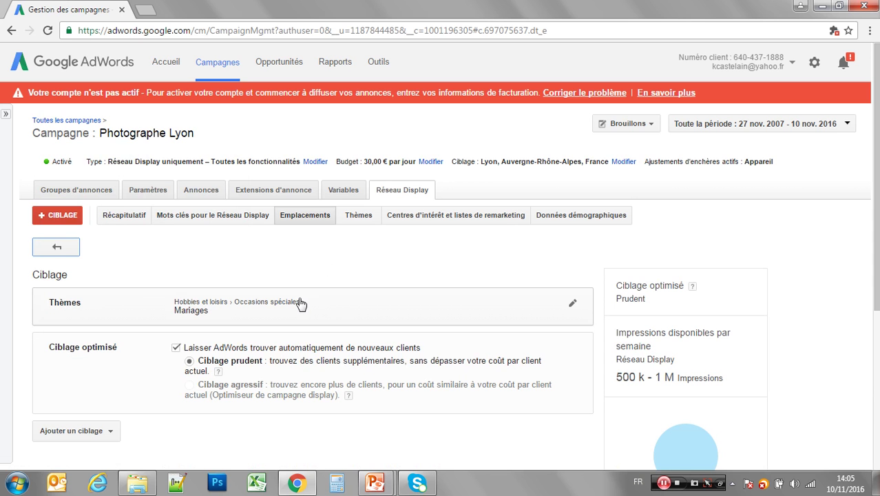
scroll(60, 275, down, 2)
click(73, 300)
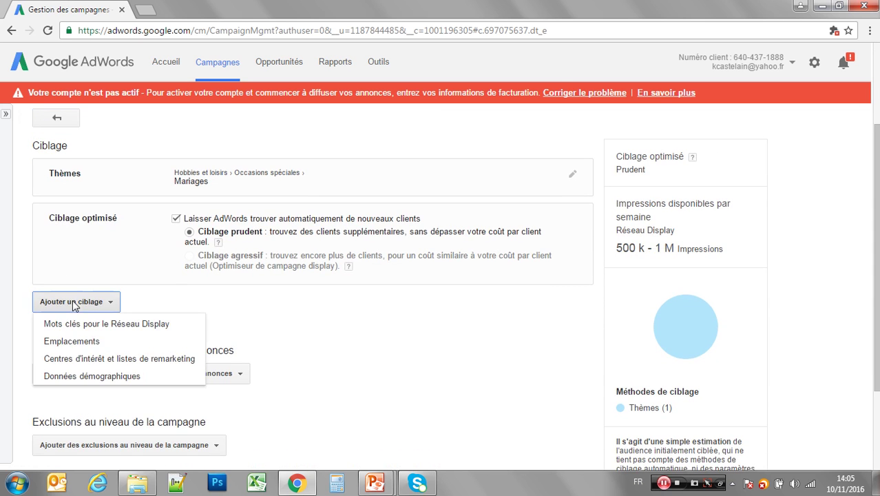
click(94, 341)
Search the placement websites for "mariage" and select temoin-de-mariage.fr and lamarieeencolere.com
click(97, 305)
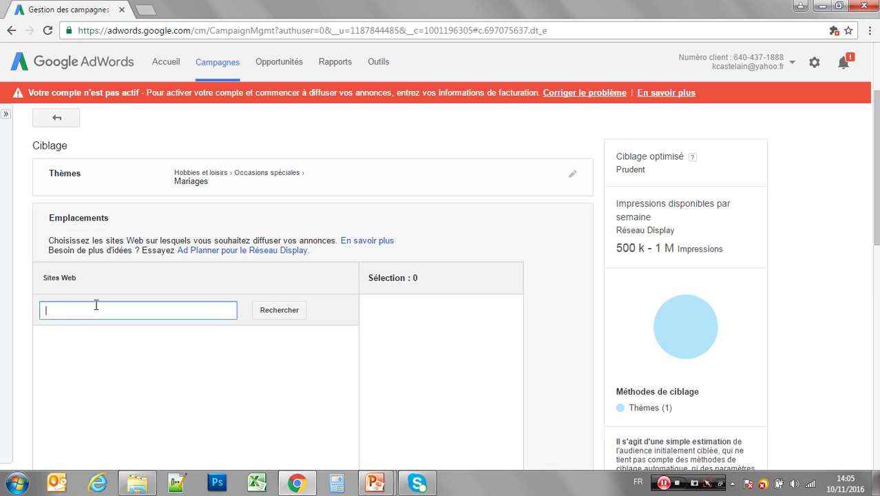
text(mariage)
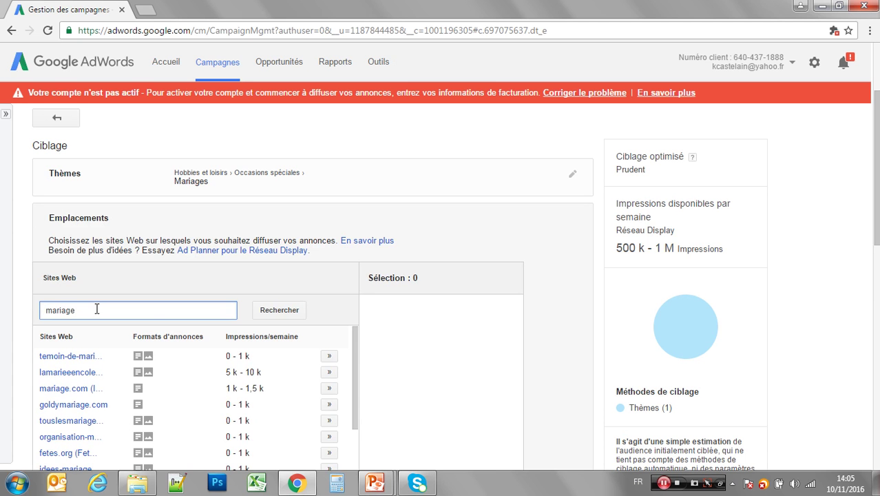
click(329, 357)
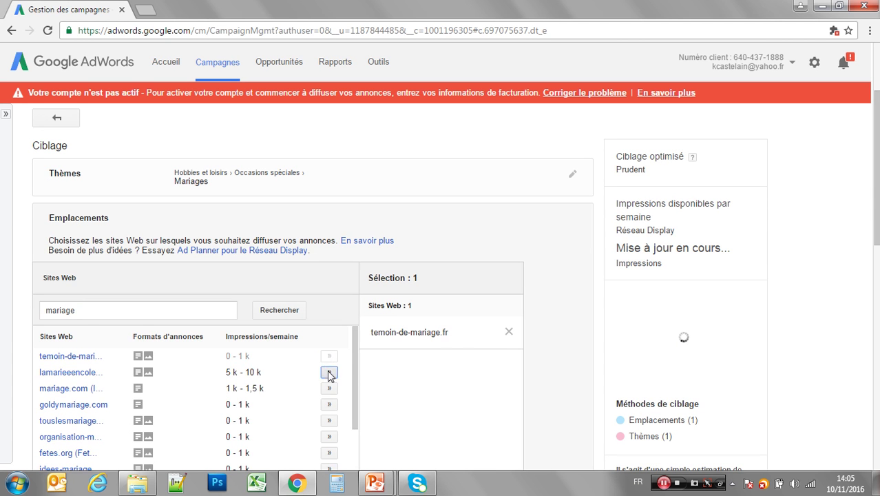
click(329, 372)
Examine the other suggested wedding websites, the placement bidding options and the estimated available impressions
scroll(314, 344, down, 1)
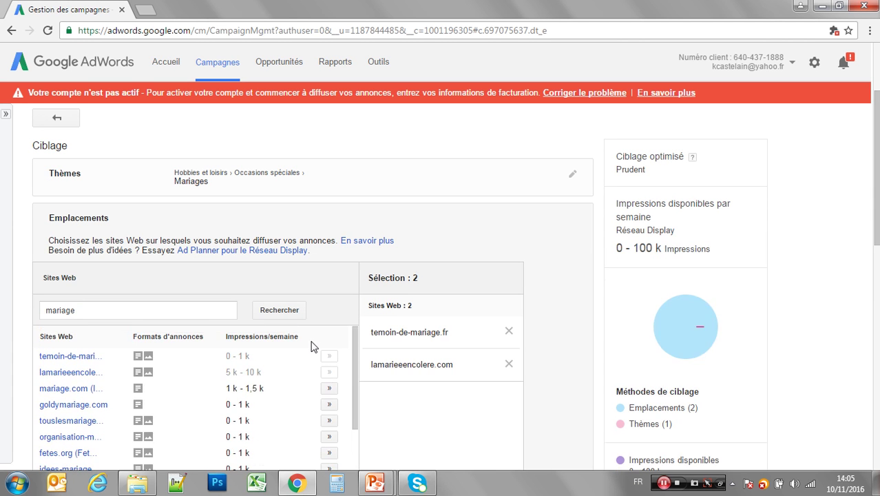
scroll(140, 372, down, 1)
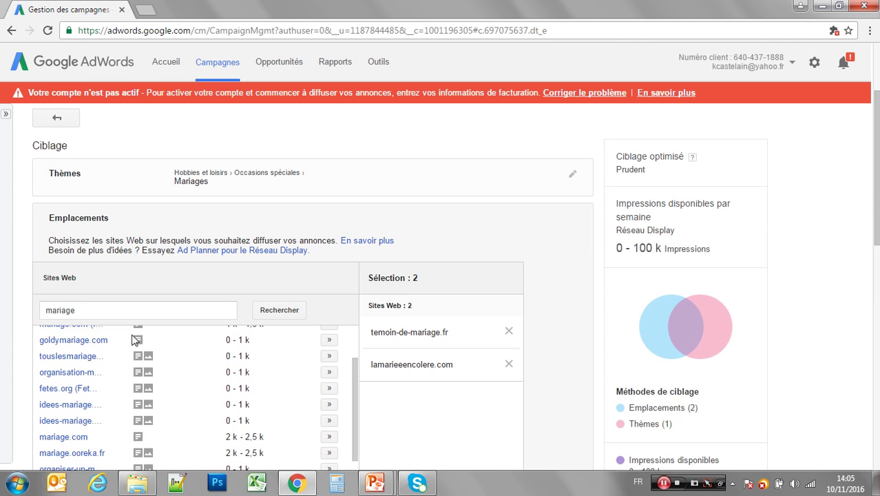
scroll(347, 379, down, 1)
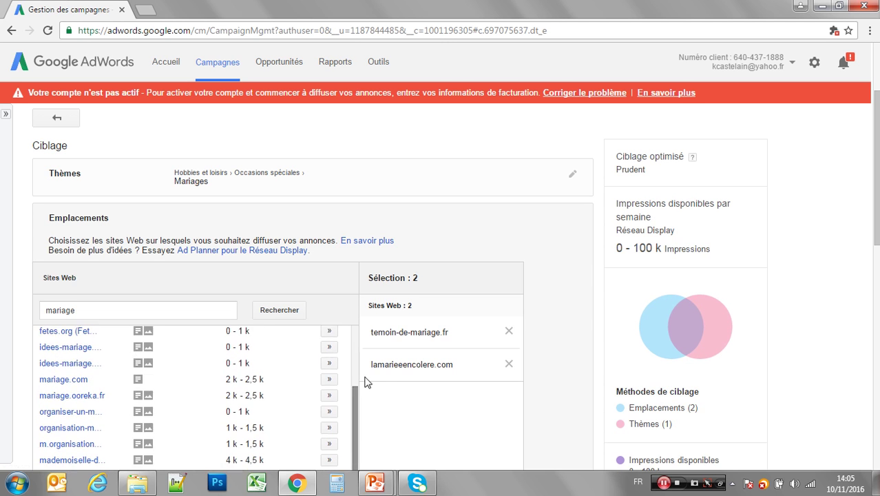
scroll(294, 286, down, 2)
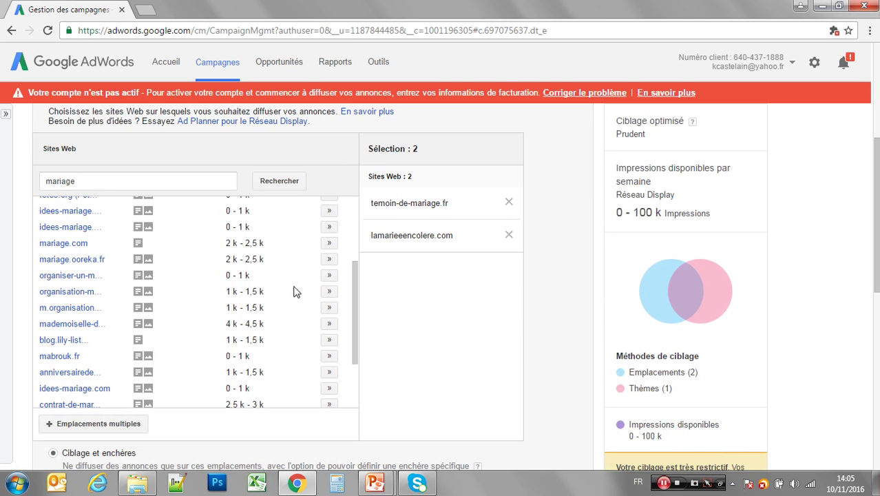
scroll(293, 290, down, 5)
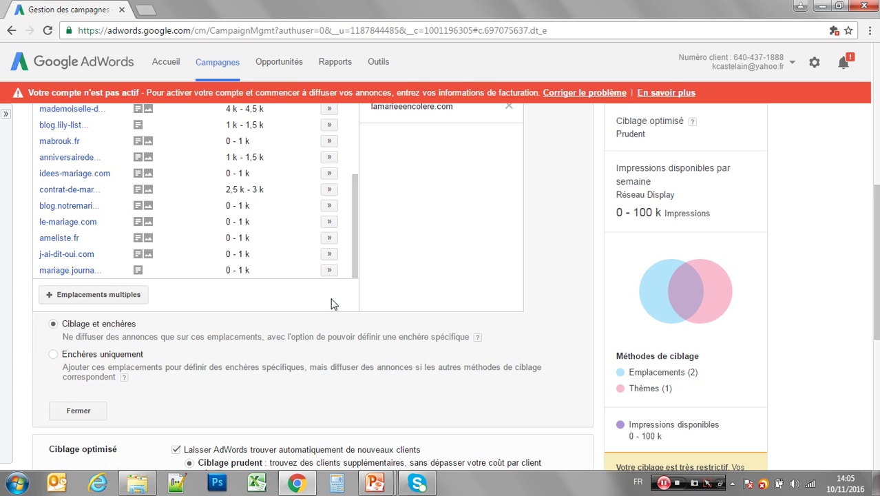
scroll(385, 299, up, 3)
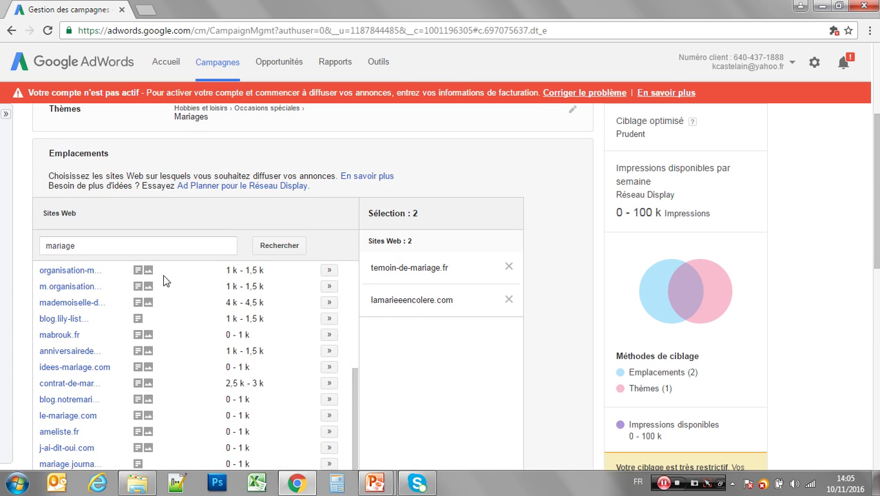
scroll(25, 287, down, 4)
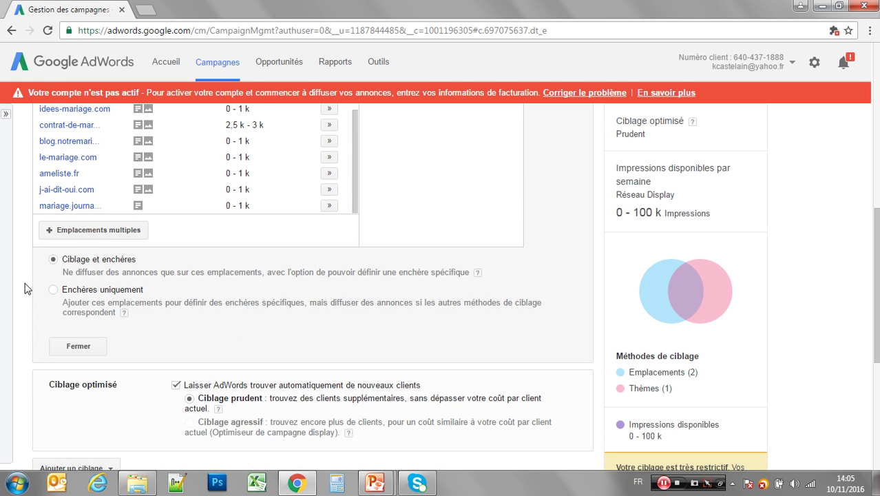
scroll(24, 288, down, 2)
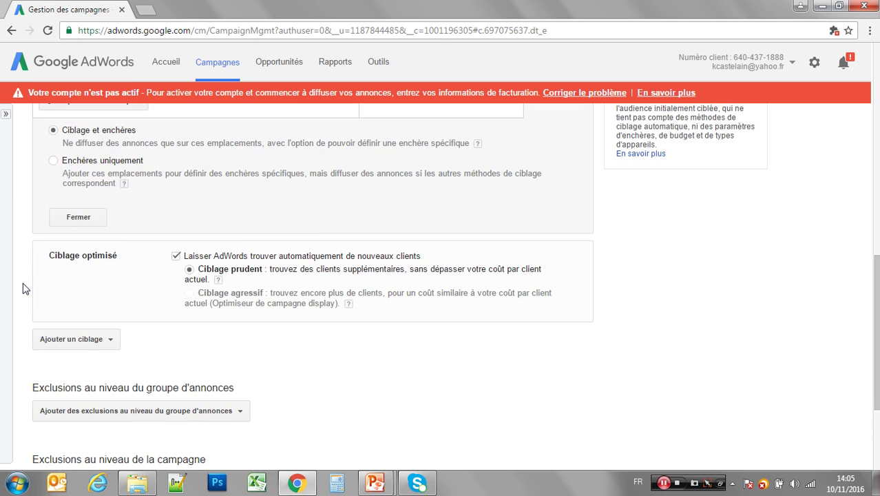
scroll(22, 288, up, 8)
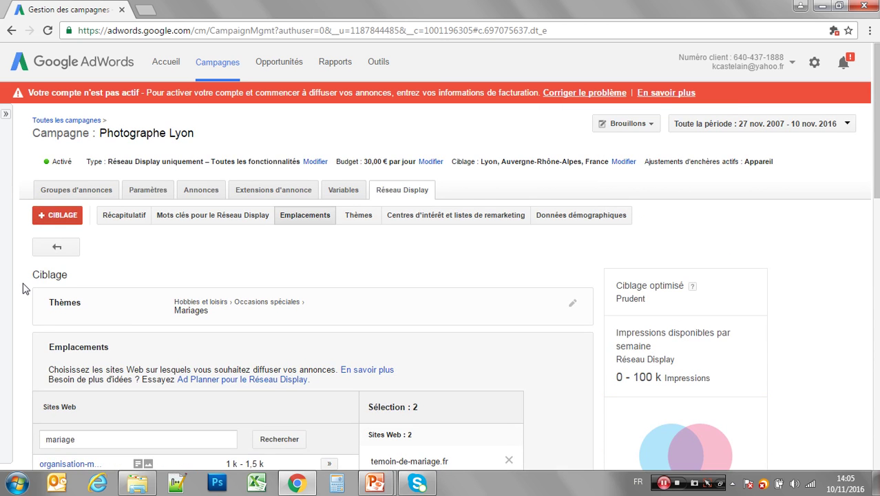
scroll(27, 282, down, 8)
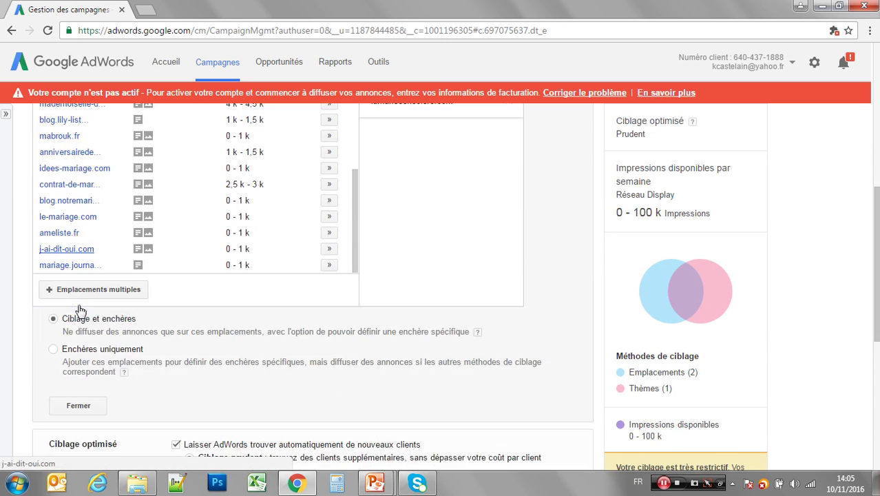
Save the targeting of the "Themes" ad group with the two selected website placements
scroll(81, 309, down, 2)
scroll(140, 206, down, 3)
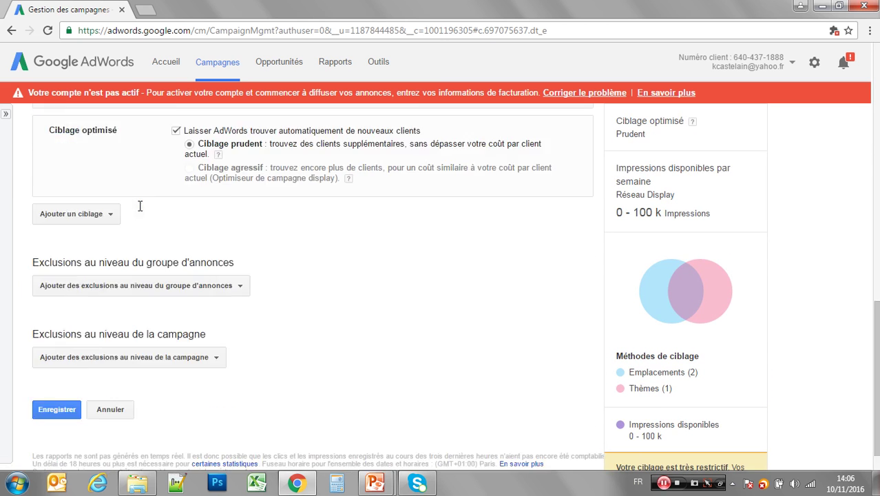
scroll(139, 206, down, 1)
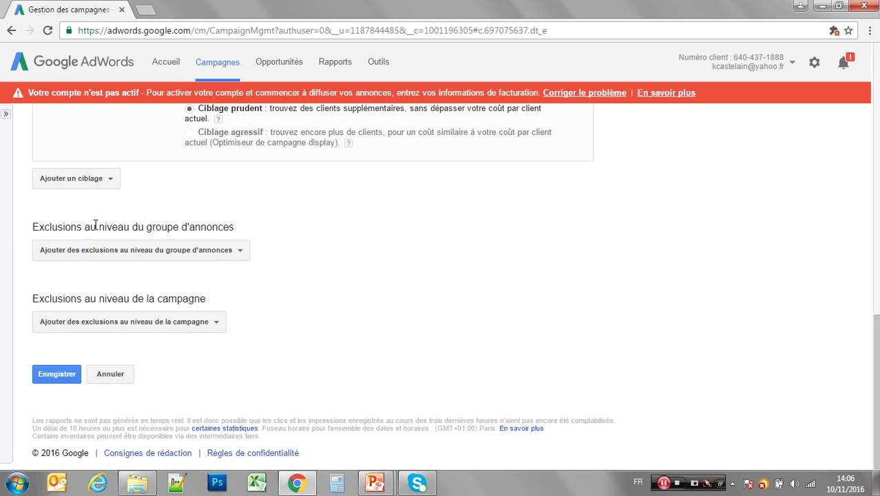
click(56, 373)
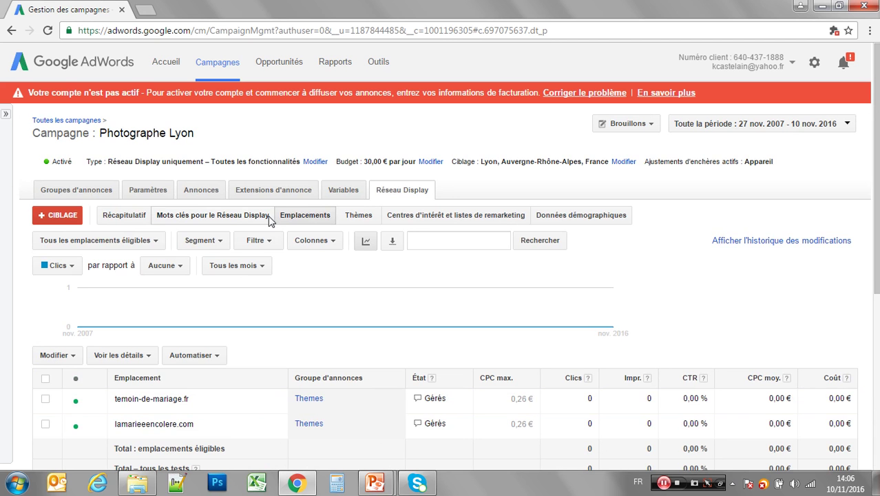
Start adding interest and remarketing list targeting (Centres d'intérêt et listes de remarketing) to the "Themes" ad group
click(432, 216)
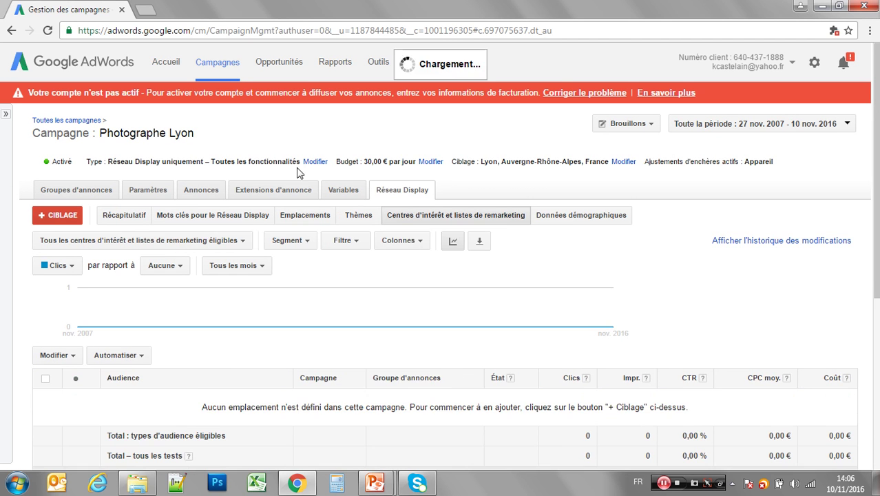
click(58, 214)
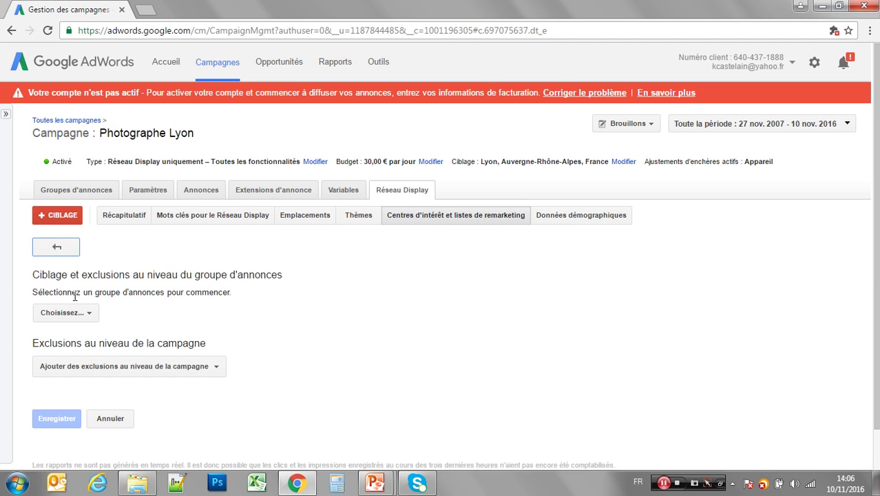
click(66, 312)
click(87, 177)
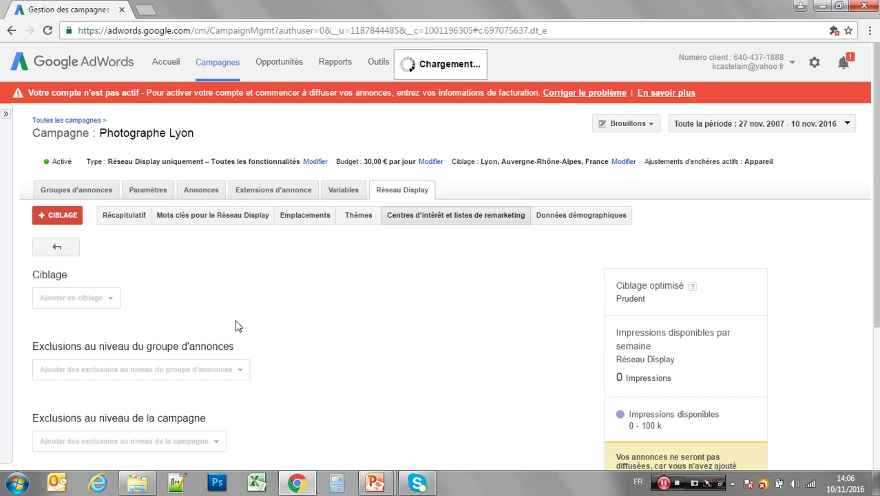
scroll(235, 325, down, 1)
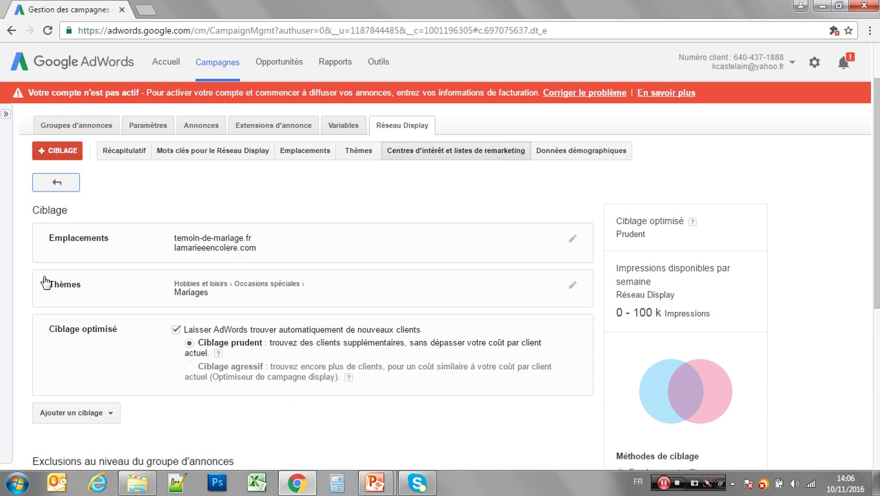
scroll(94, 417, down, 1)
click(92, 348)
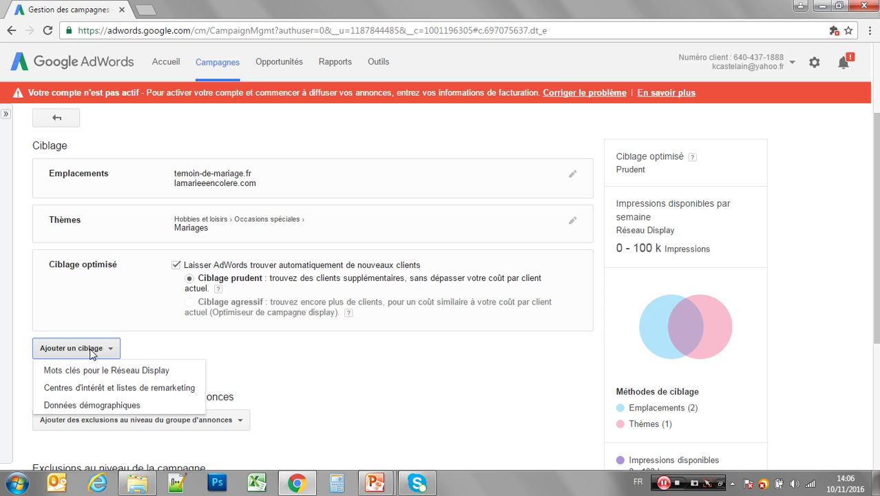
click(93, 387)
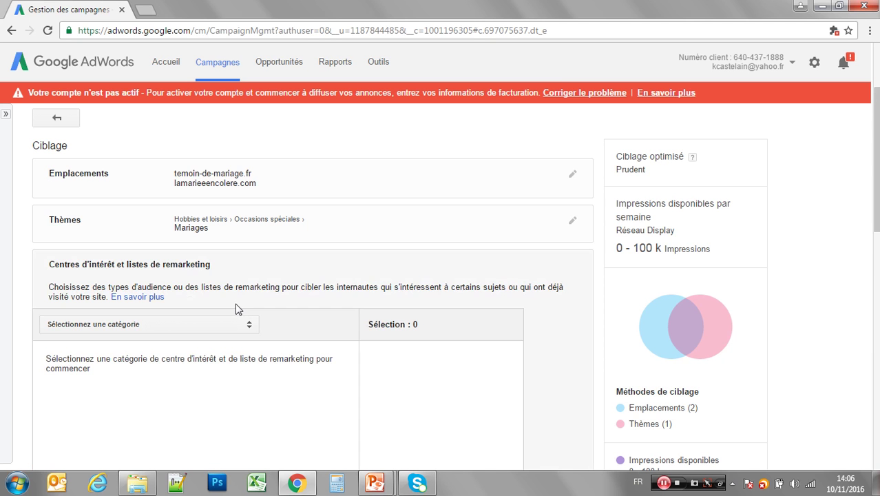
Browse the affinity audiences (Audiences d'affinité), search them for "mariage" and add Acheteurs compulsifs
scroll(238, 308, down, 2)
click(228, 196)
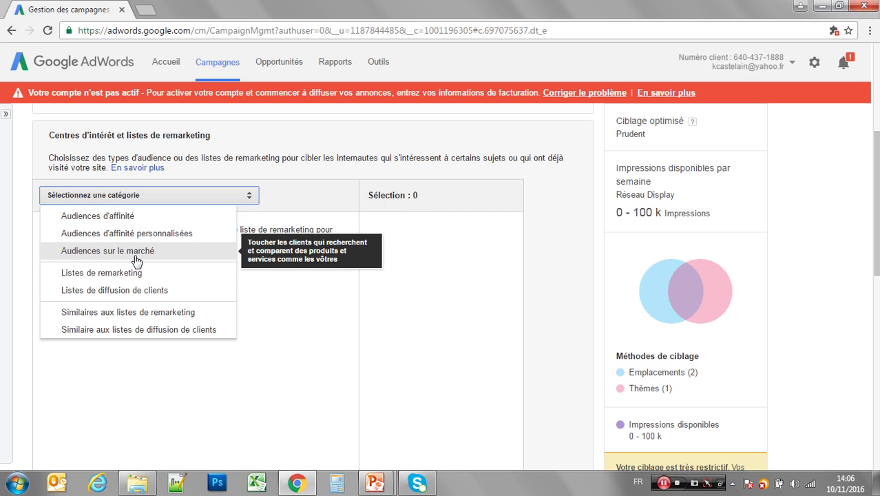
click(124, 215)
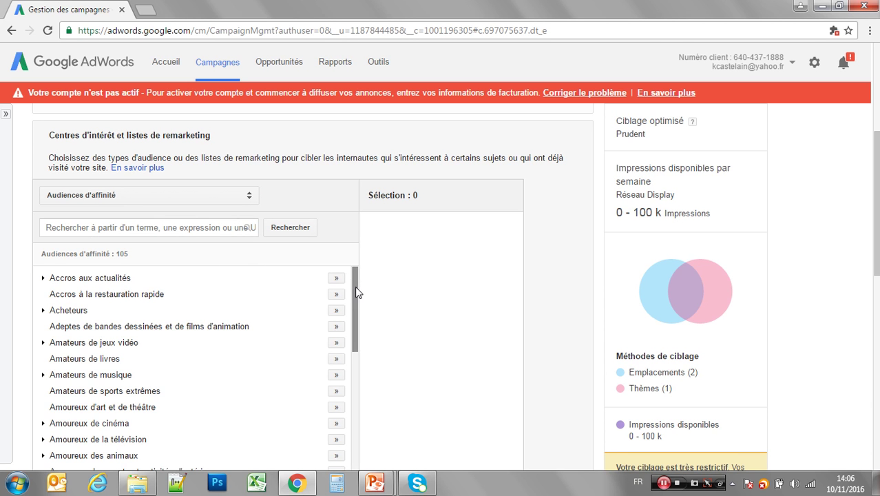
drag(356, 291, 377, 397)
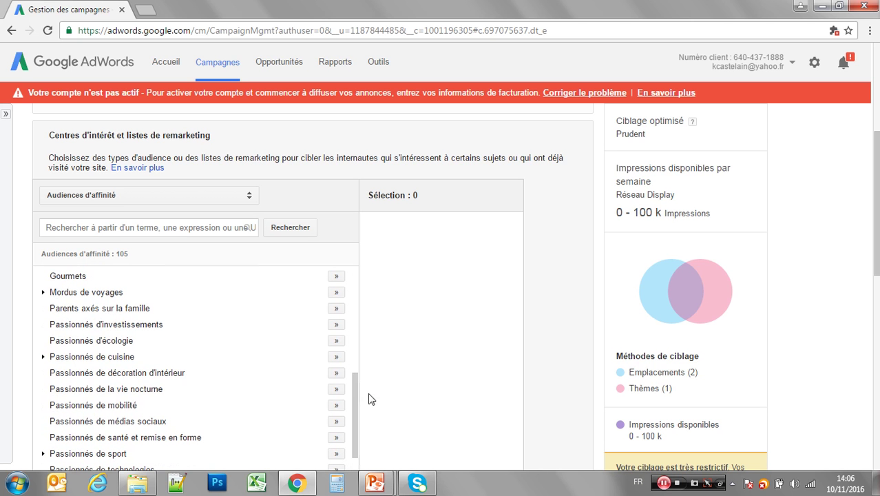
scroll(256, 340, down, 1)
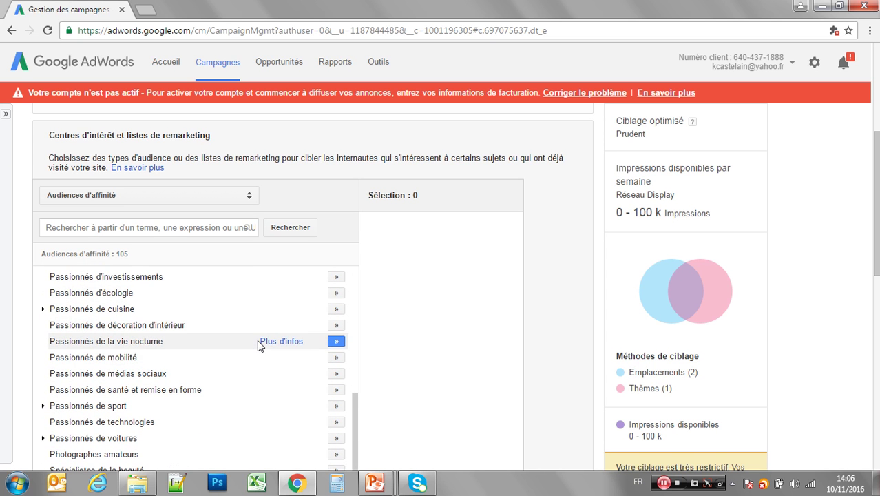
drag(356, 406, 333, 275)
click(186, 226)
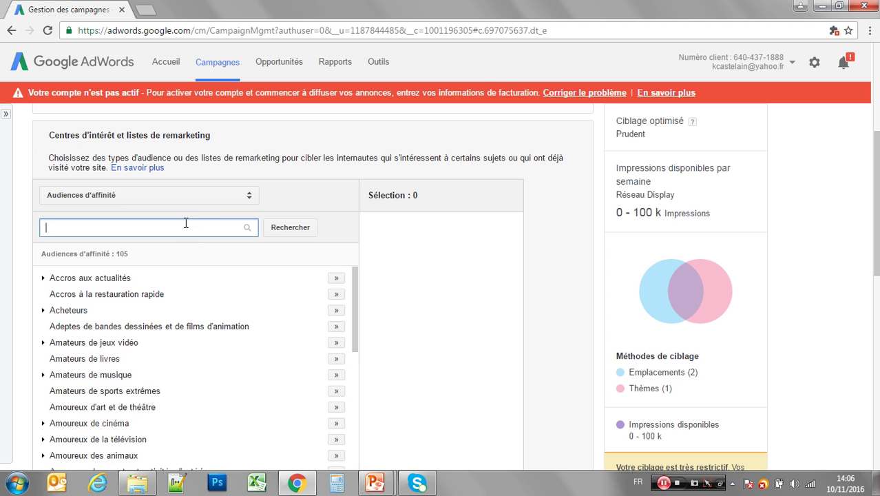
text(mariage)
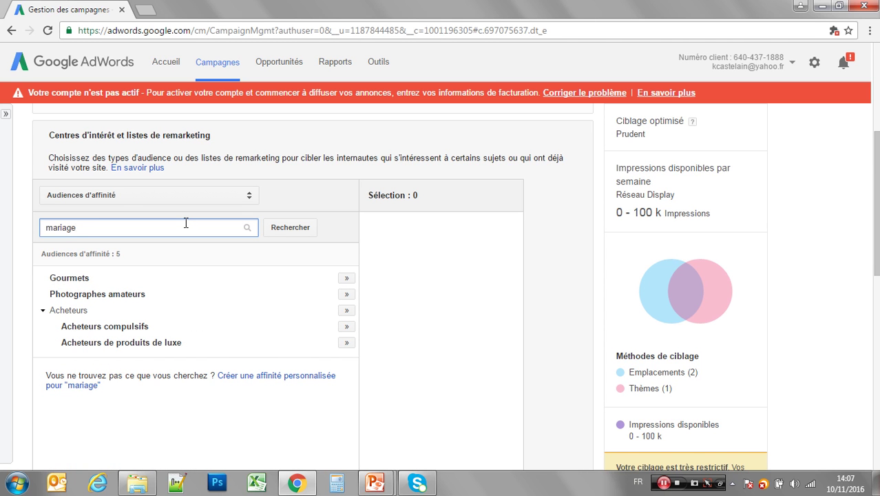
click(346, 326)
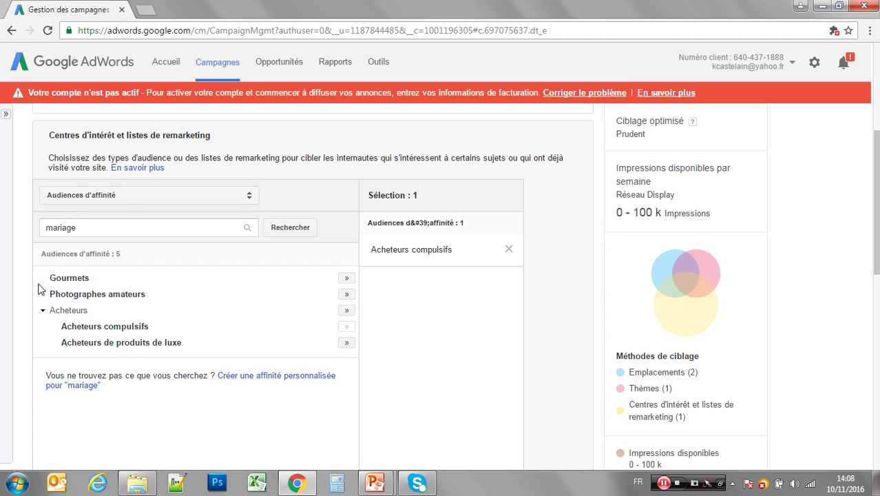
Switch the audience category to in-market audiences (Audiences sur le marché) and search for "mariage"
click(141, 198)
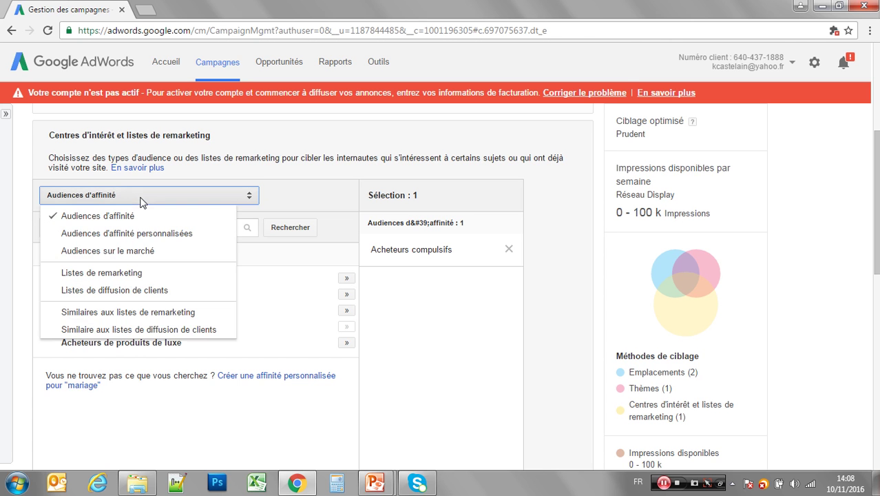
click(133, 252)
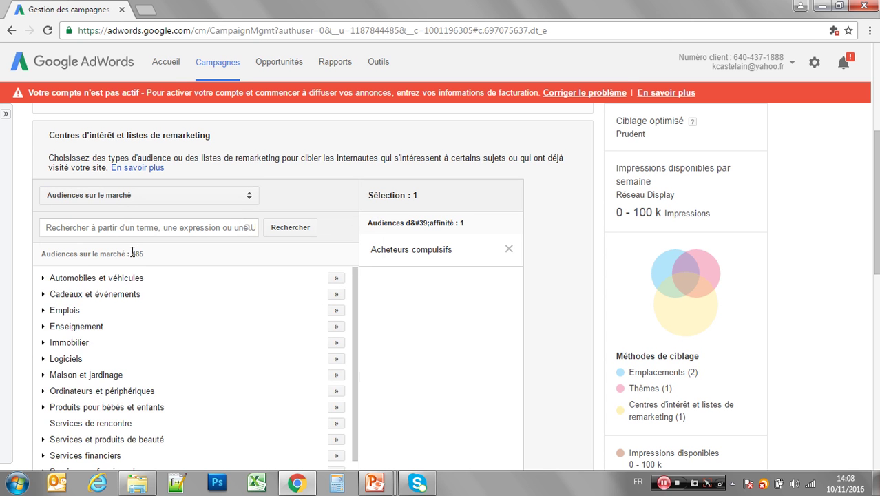
scroll(128, 278, down, 1)
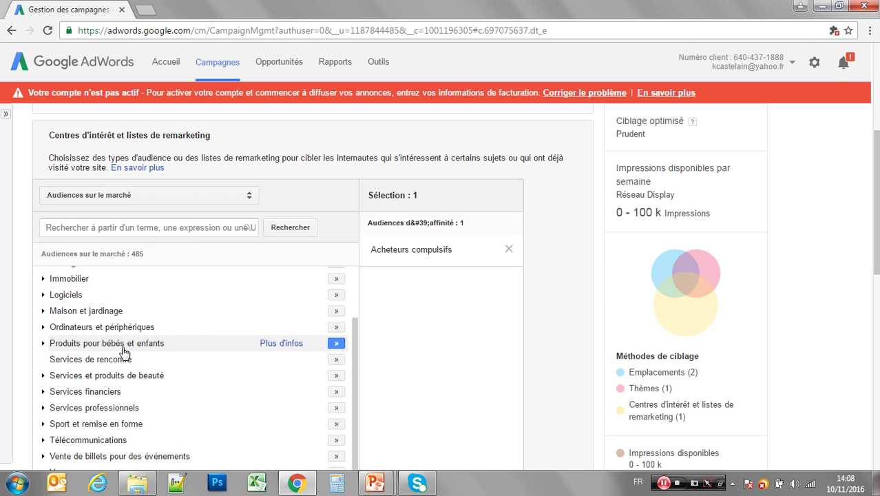
scroll(122, 353, up, 3)
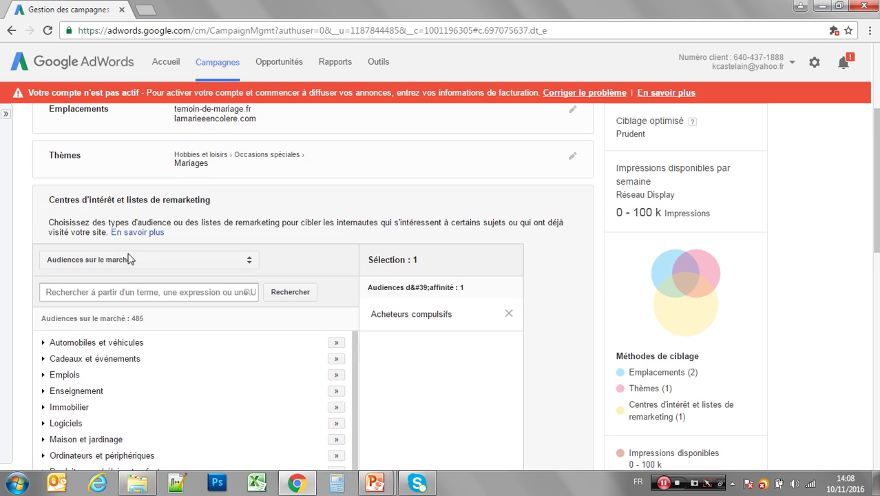
click(135, 290)
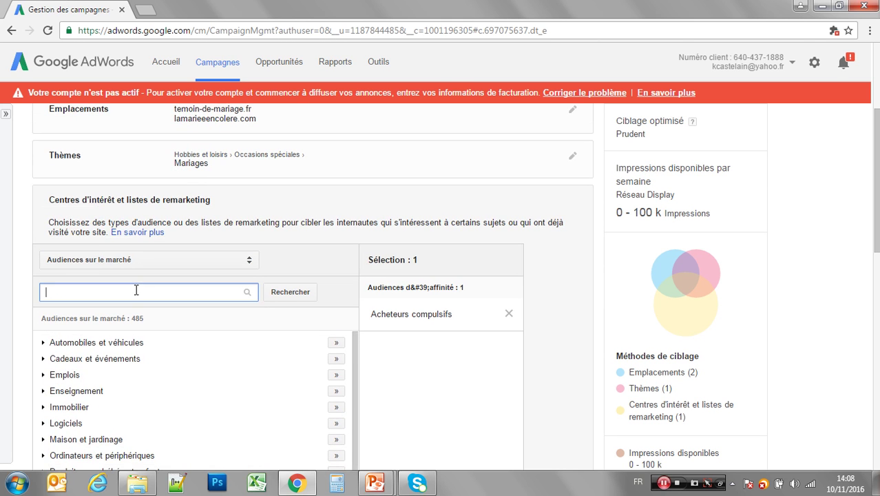
text(mariage)
key(Return)
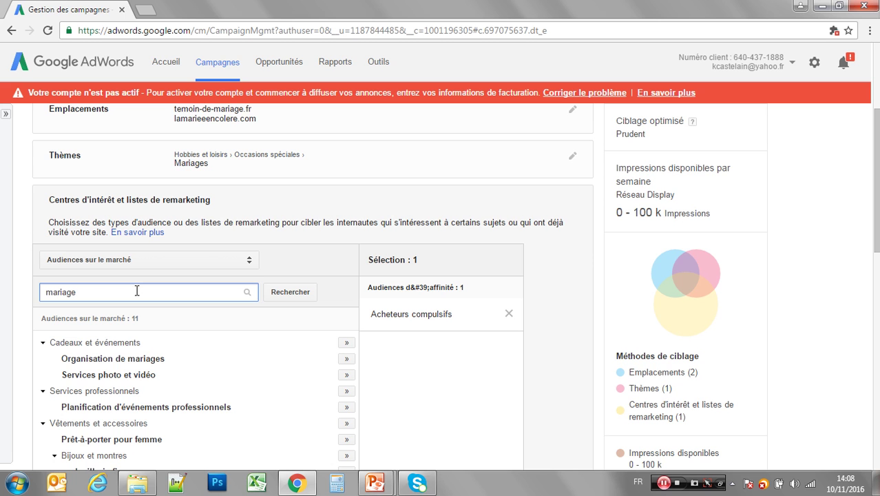
Add the in-market audiences Organisation de mariages, Services photo et vidéo and Planification d'événements professionnels to the selection
click(351, 362)
click(347, 359)
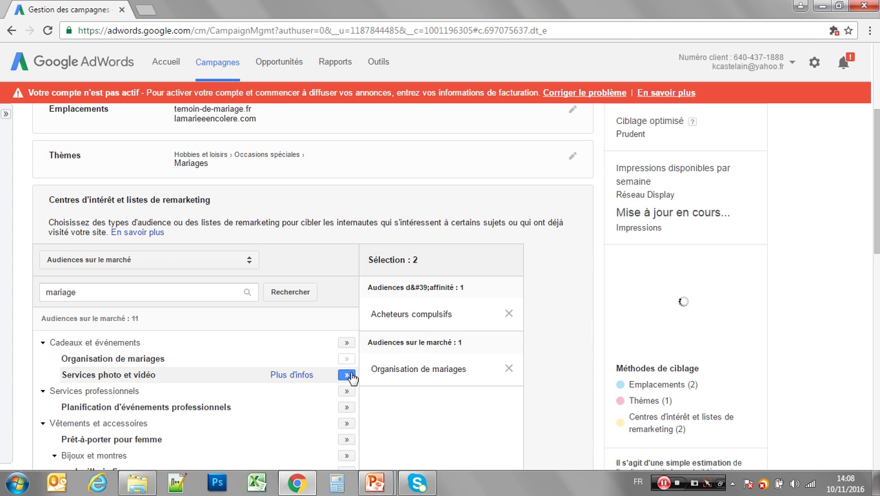
click(348, 376)
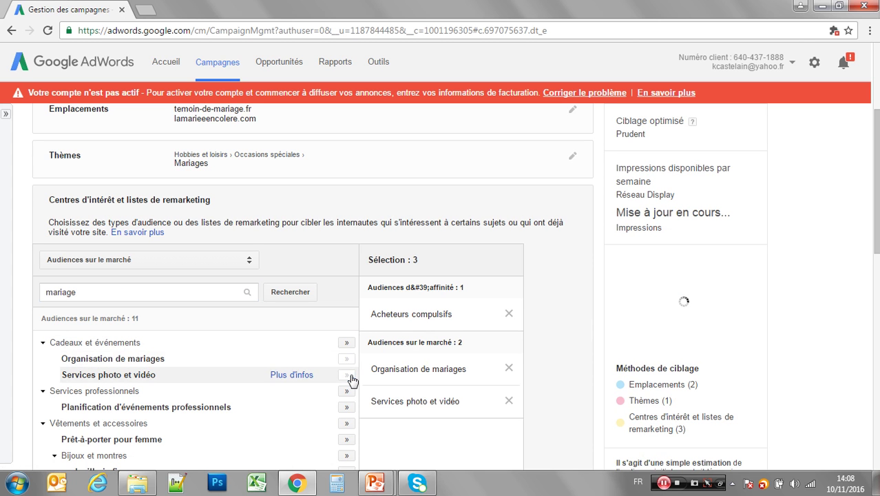
click(347, 408)
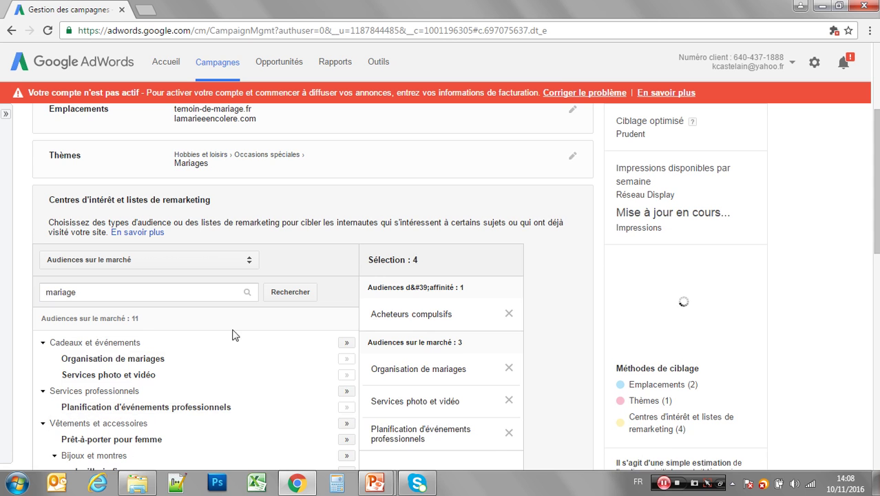
Add the clothing and accessories audiences Prêt-à-porter pour femme, Joaillerie fine and Robes de mariée to the selection
scroll(232, 344, down, 1)
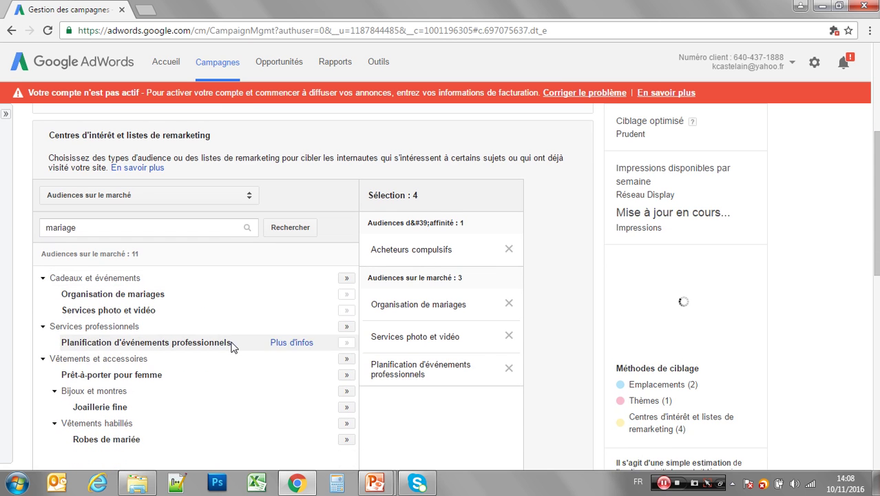
click(346, 376)
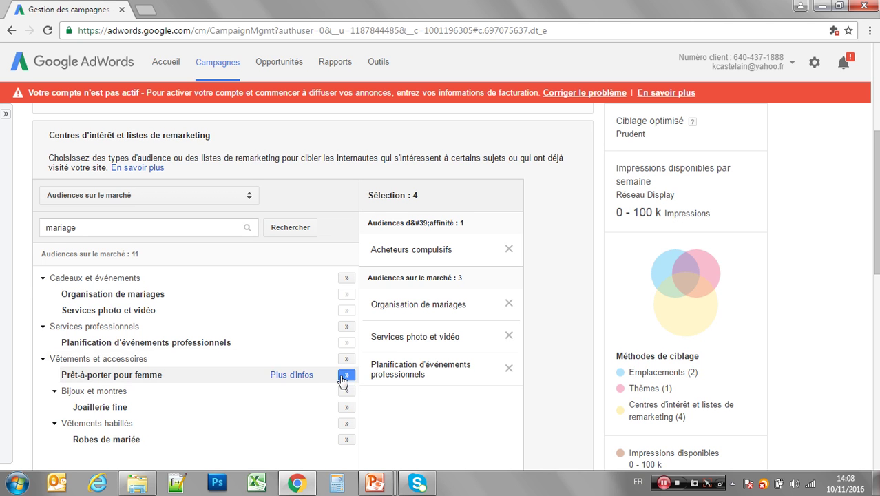
click(344, 376)
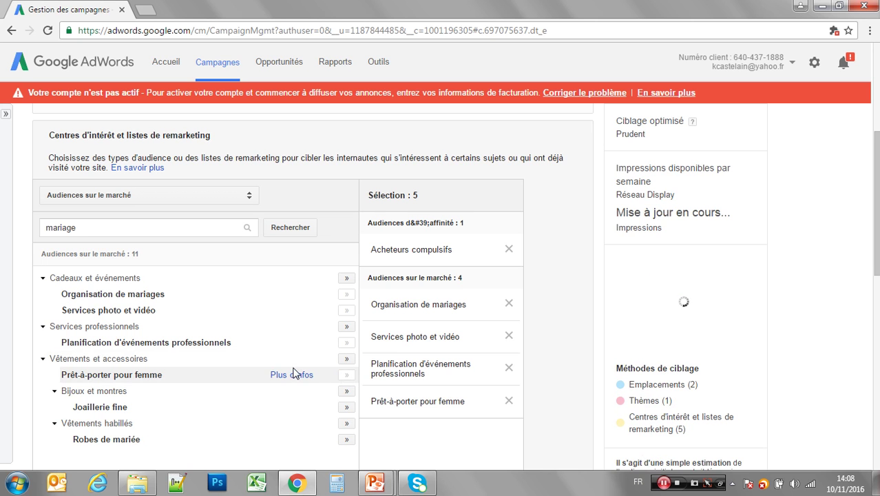
click(346, 407)
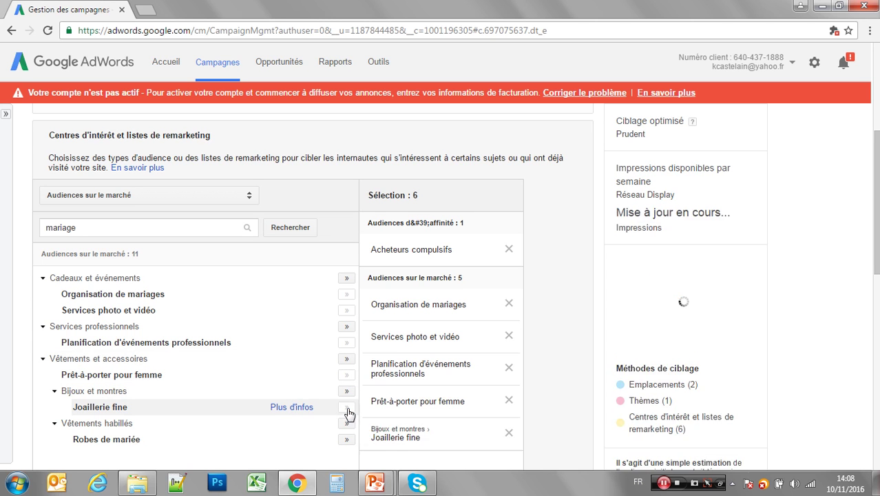
click(347, 444)
scroll(226, 278, down, 1)
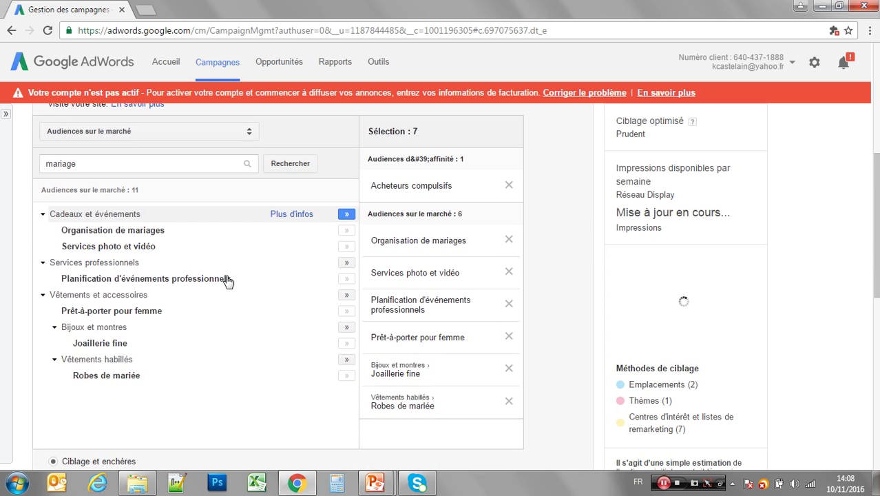
Review the selected audiences and set the interest targeting to bid only (Enchères uniquement)
scroll(225, 279, up, 4)
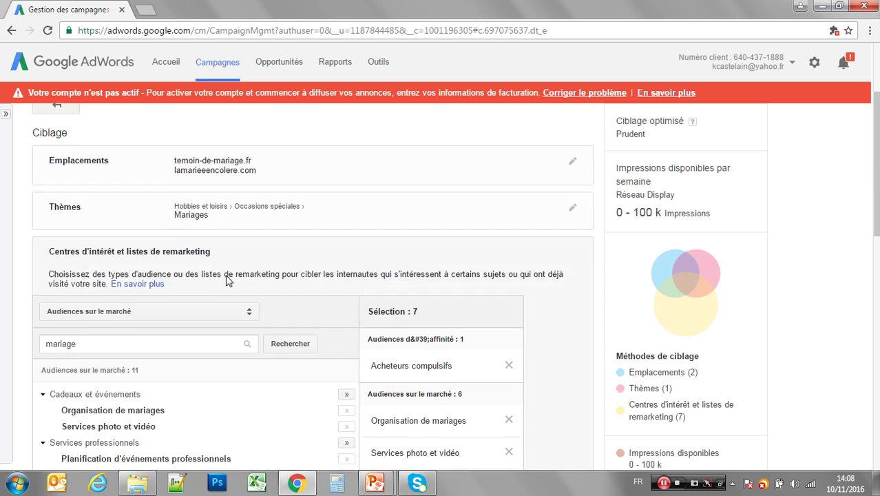
scroll(227, 279, down, 4)
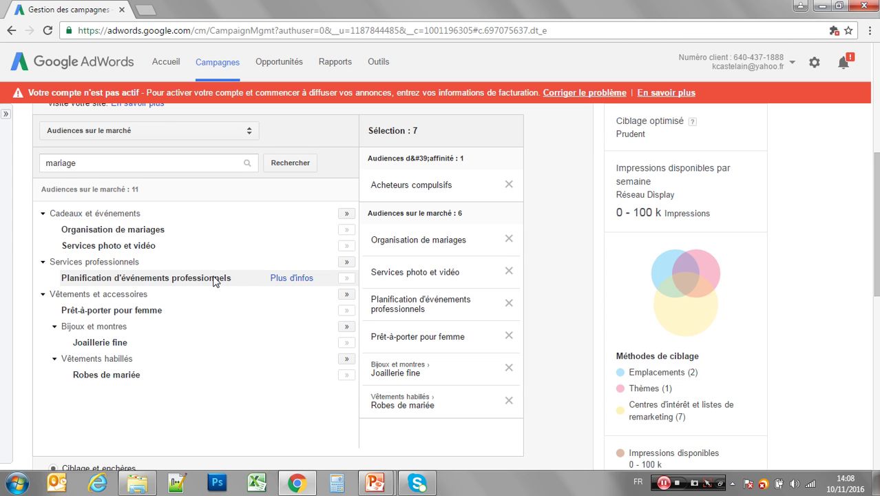
scroll(213, 281, down, 2)
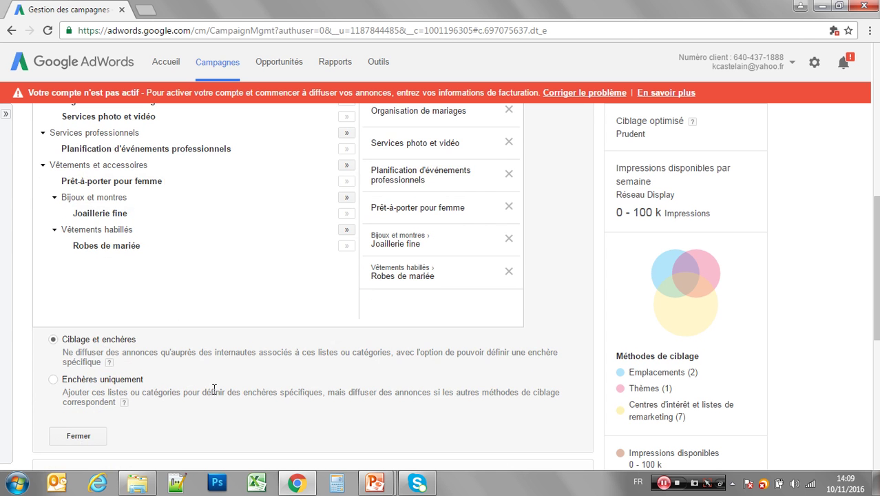
scroll(217, 390, up, 1)
scroll(218, 389, up, 1)
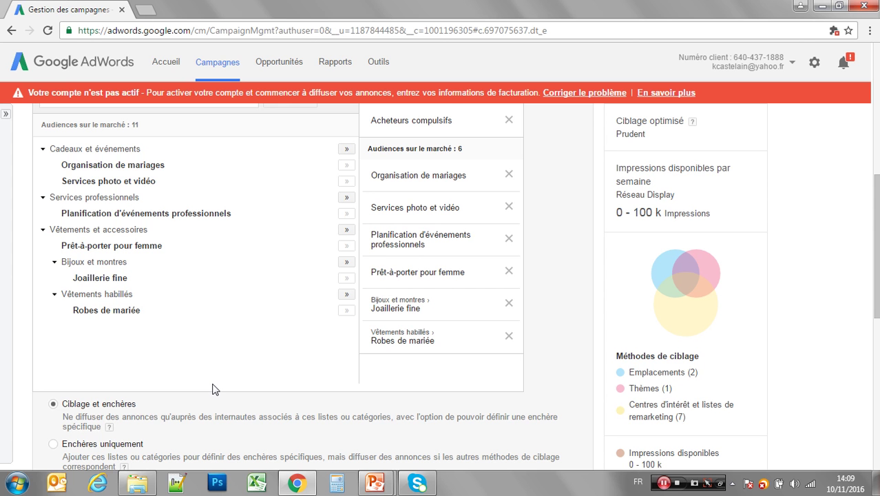
scroll(196, 351, down, 2)
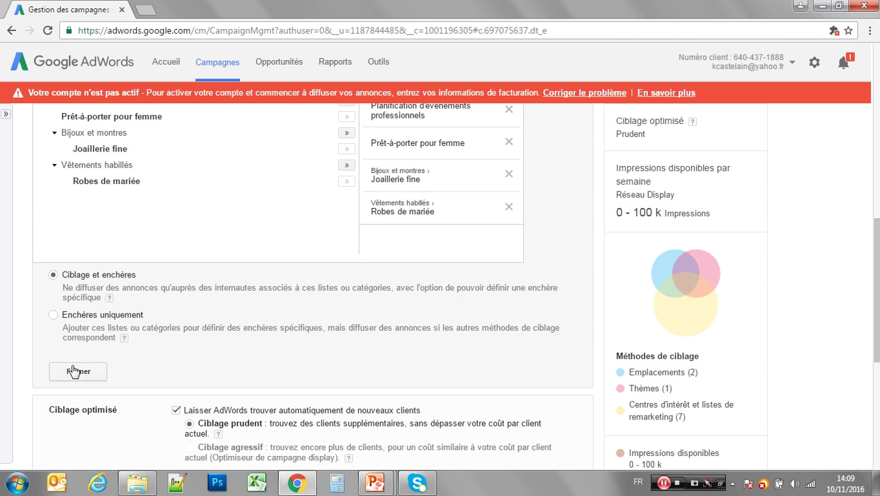
click(53, 315)
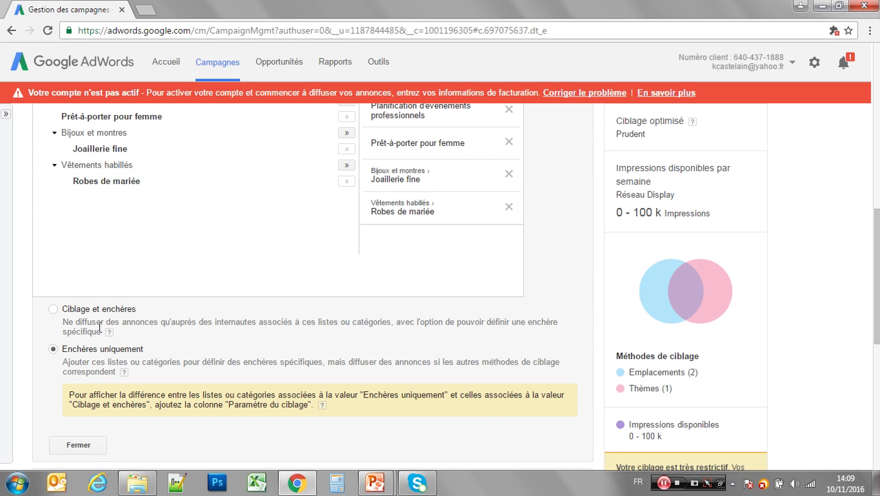
scroll(135, 338, down, 1)
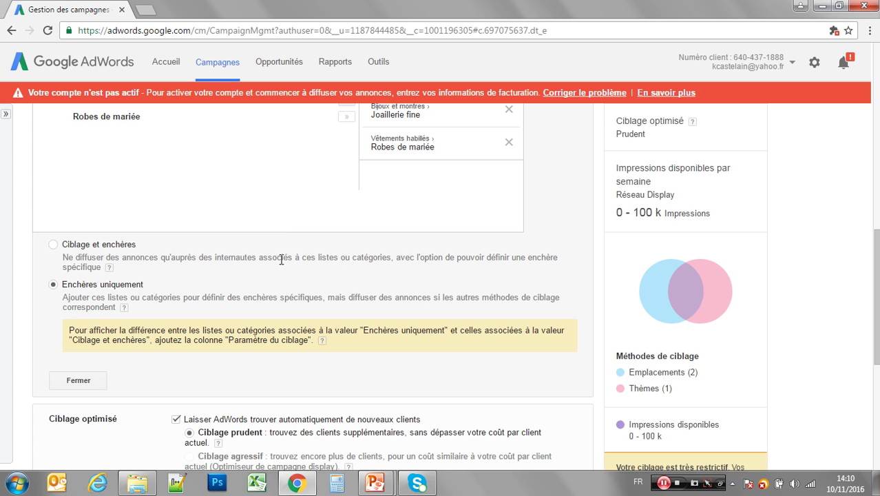
scroll(223, 306, down, 2)
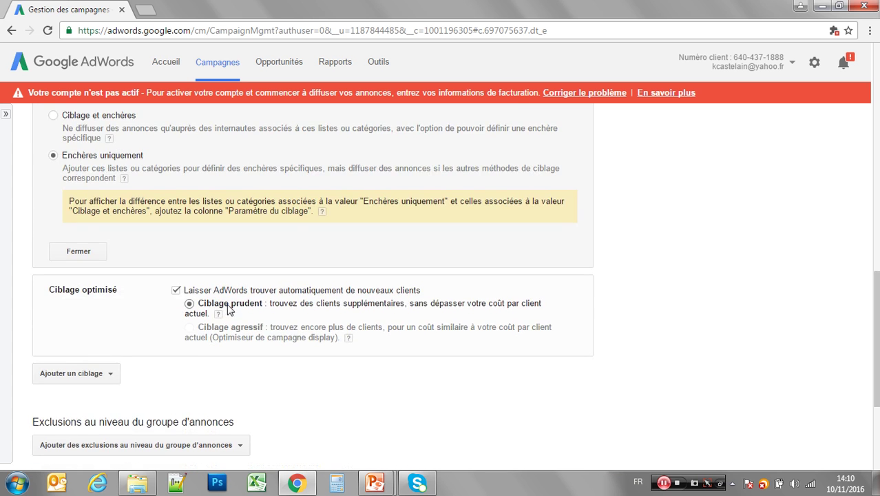
Review the selected audiences, the bid-only setting and optimized targeting, and check which other targeting types can be added to the ad group
scroll(227, 309, up, 4)
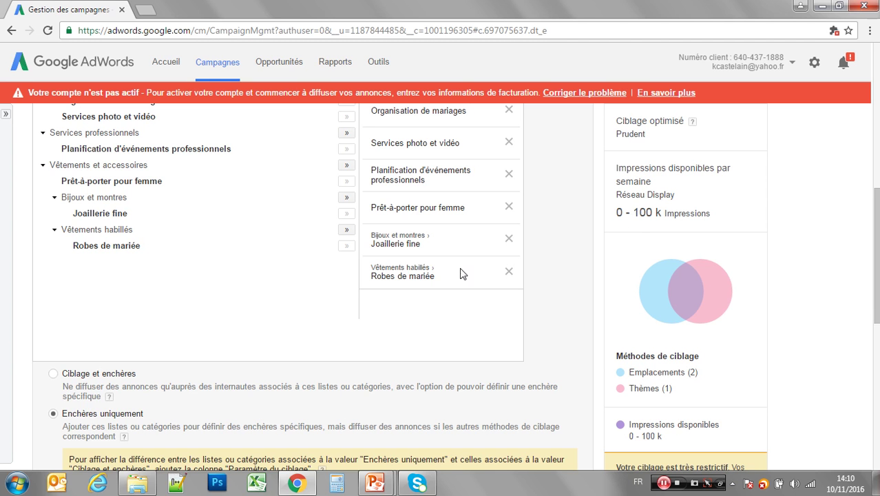
scroll(469, 304, up, 3)
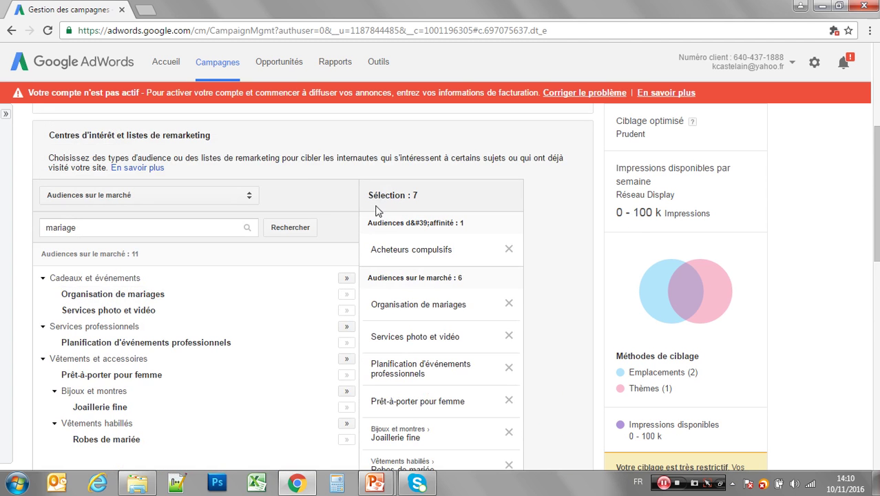
scroll(275, 346, down, 5)
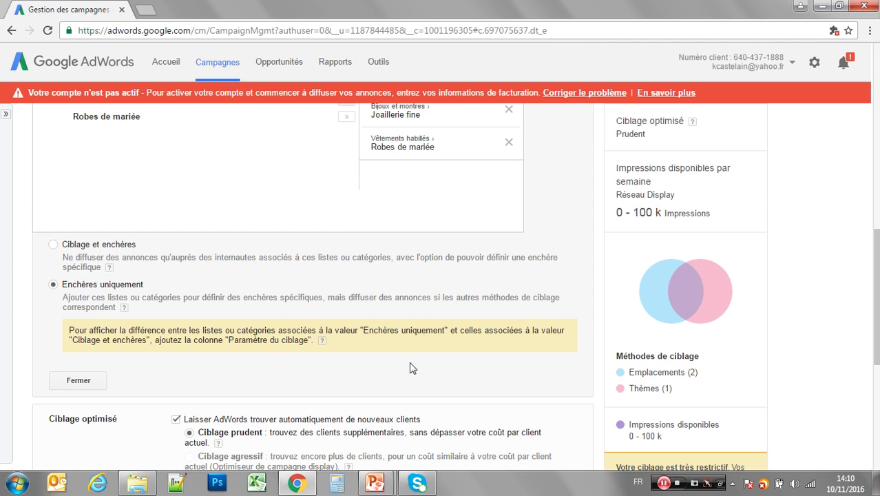
scroll(268, 311, down, 2)
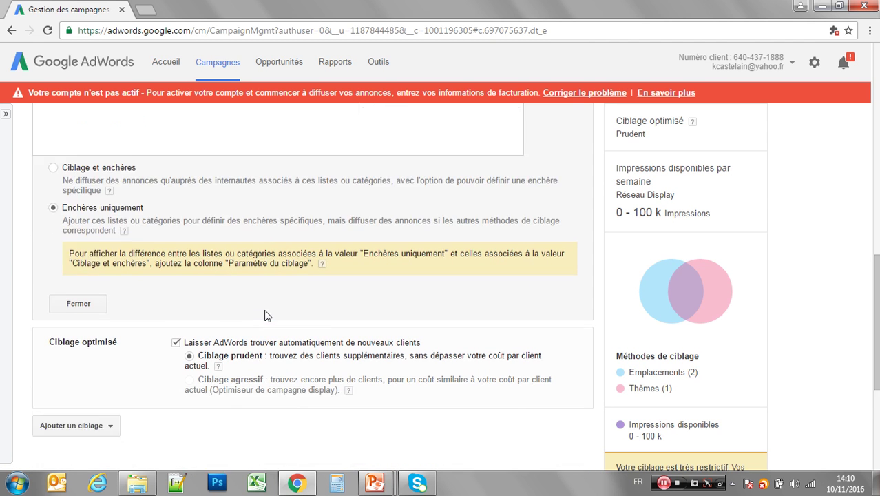
scroll(61, 204, down, 3)
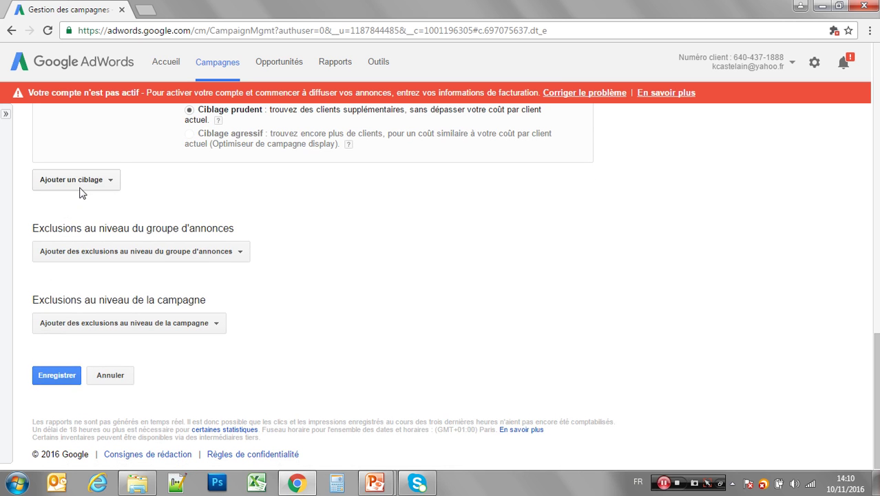
click(79, 187)
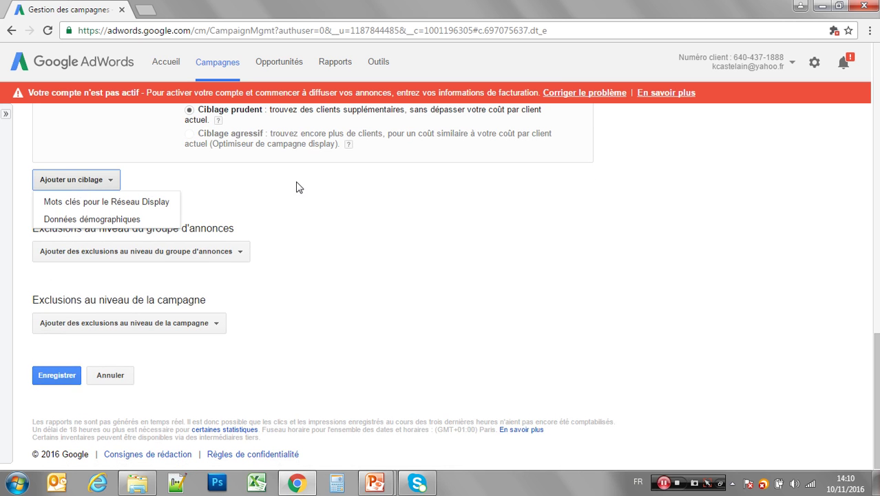
click(309, 222)
Discard the unsaved targeting changes and return to the Photographe Lyon campaign's interests and remarketing overview
click(110, 377)
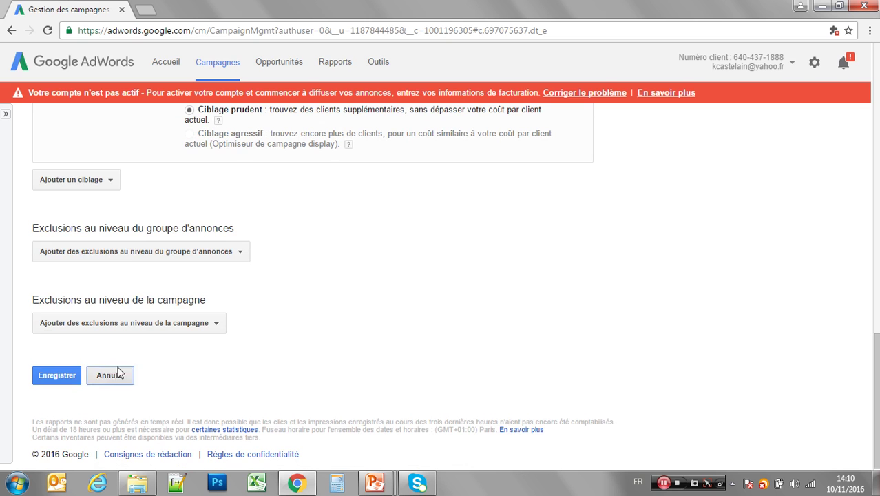
key(Return)
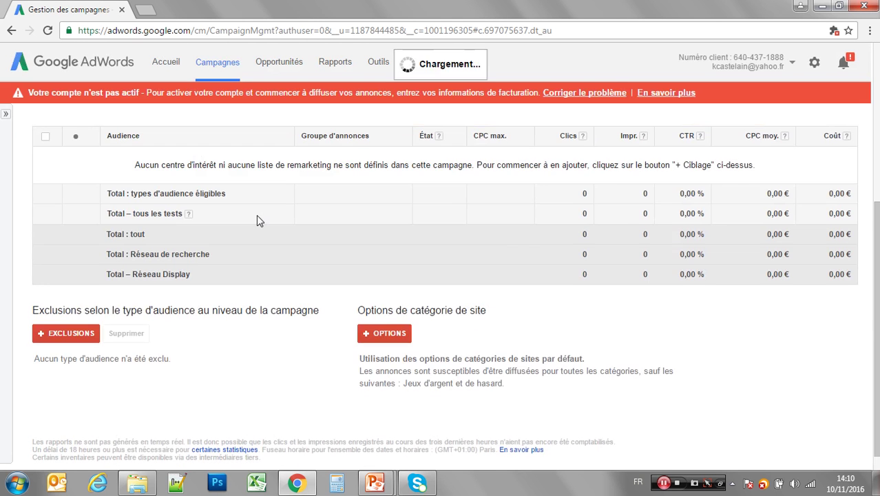
scroll(258, 220, up, 1)
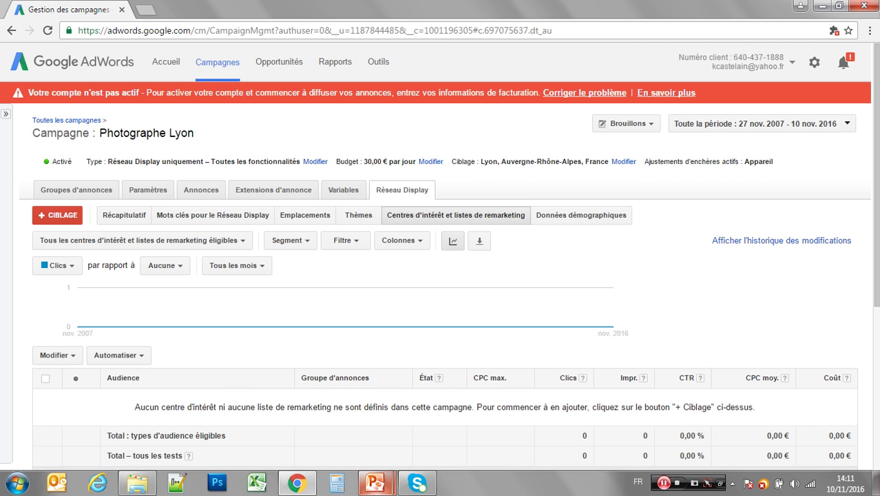
Switch to the PowerPoint slideshow and advance to the closing slide "Merci de votre attention"
click(374, 482)
click(447, 416)
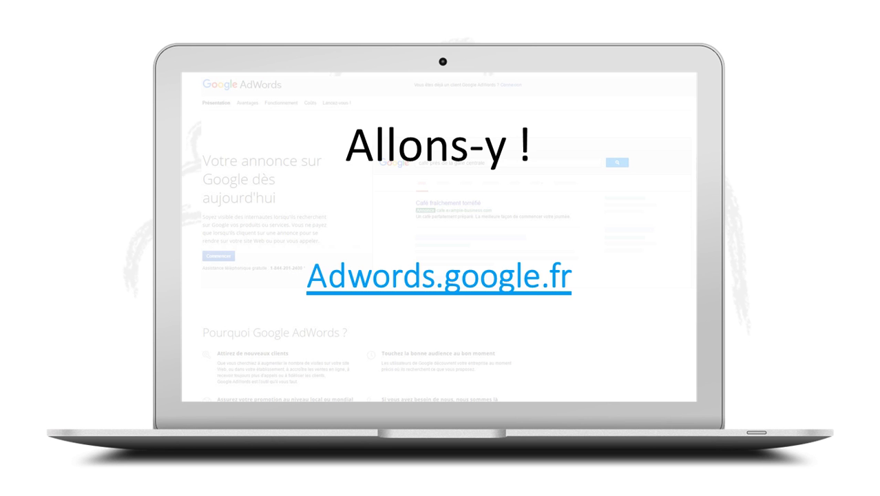
key(Right)
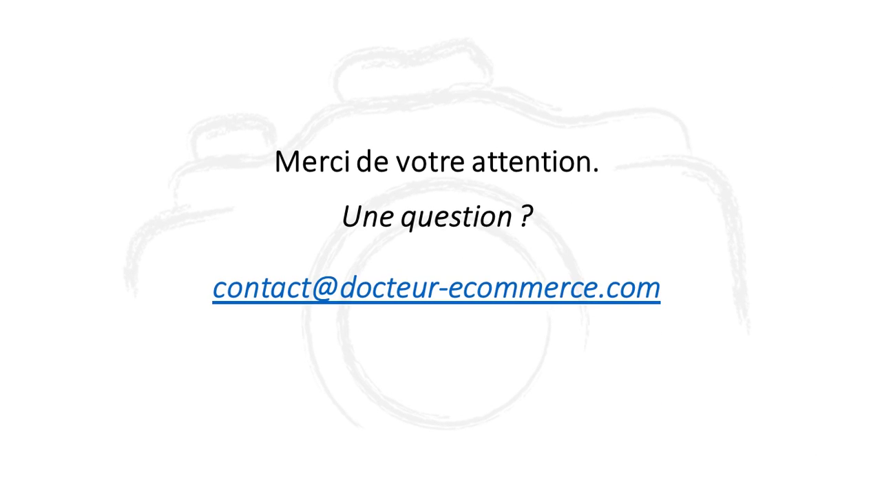